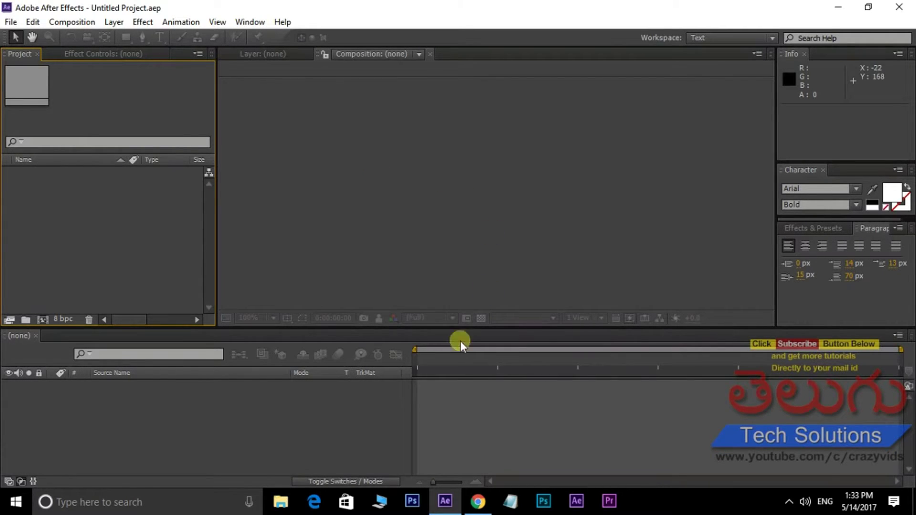
- Switch from After Effects to the Chrome window showing the YouTube tutorial page
click(477, 501)
- Subscribe to the Telugu Tech Solutions channel from the video page
mouse_move(574, 387)
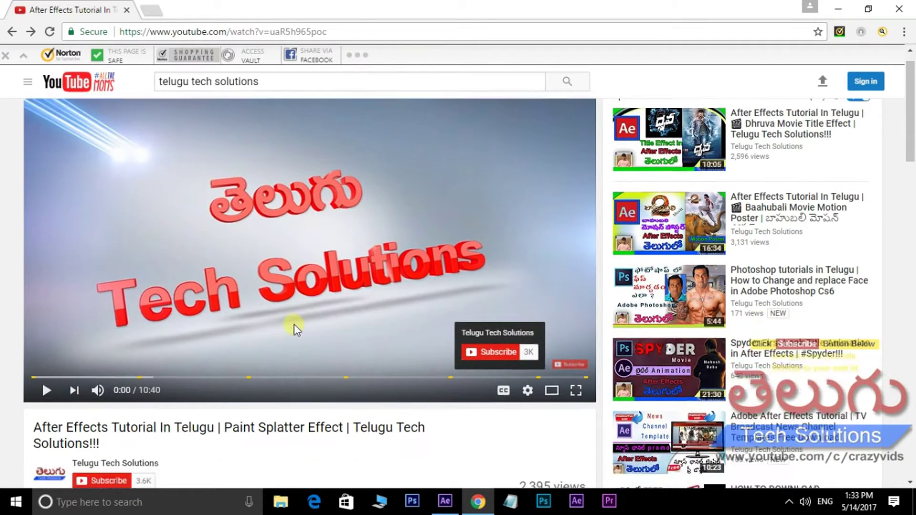
scroll(292, 327, down, 4)
click(108, 307)
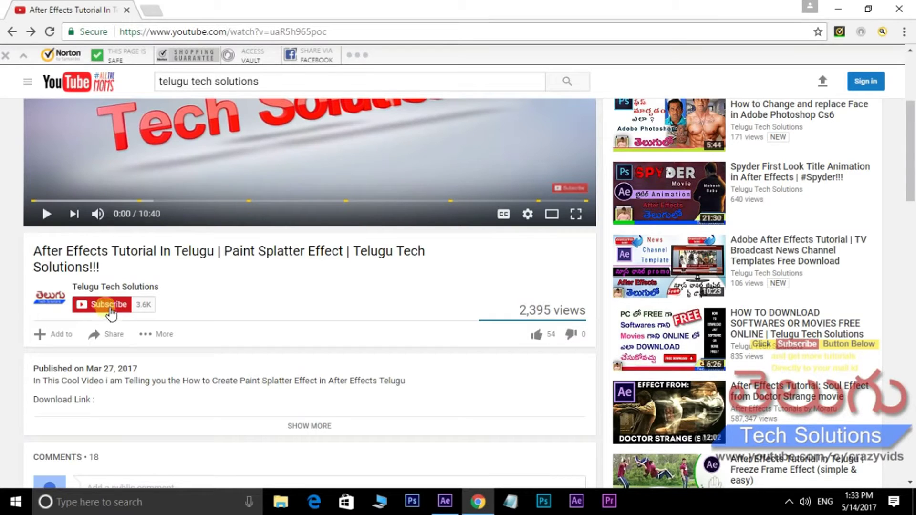
- Open the Telugu Tech Solutions channel page and browse its uploaded videos
click(125, 288)
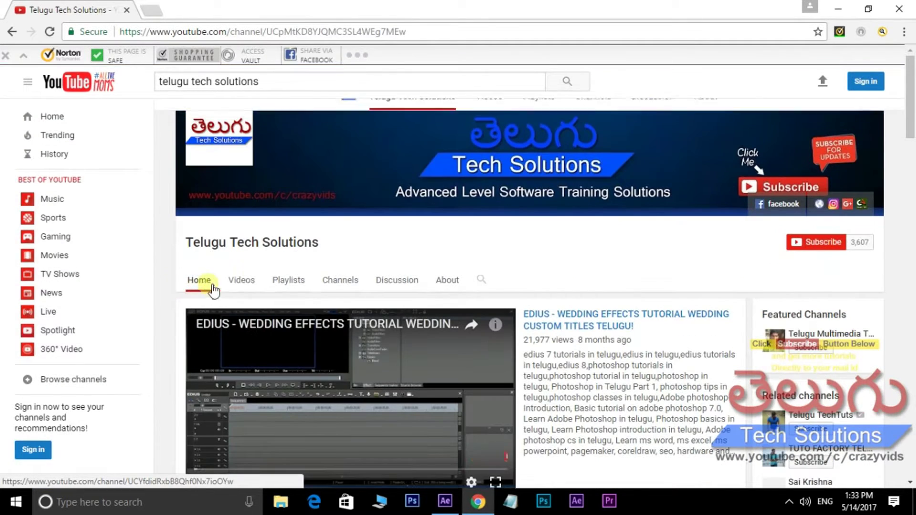
click(237, 286)
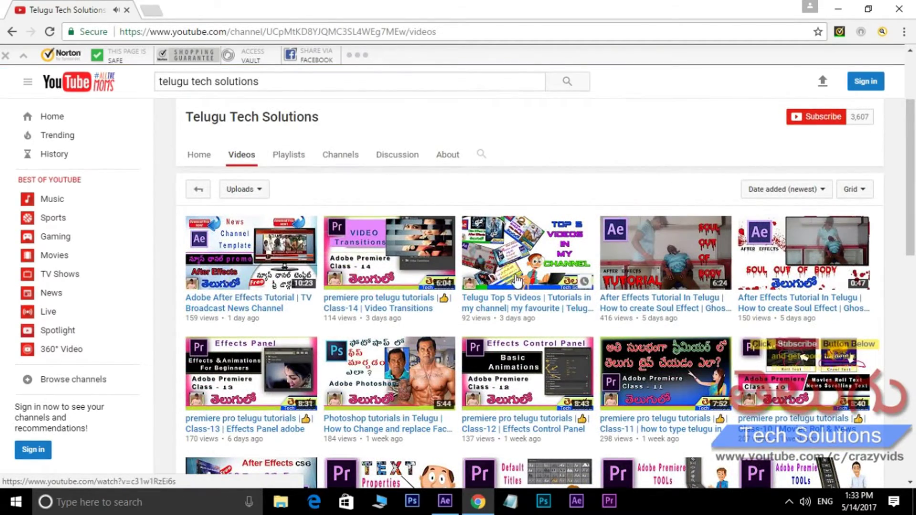
scroll(529, 279, down, 8)
scroll(528, 279, down, 5)
scroll(527, 280, up, 15)
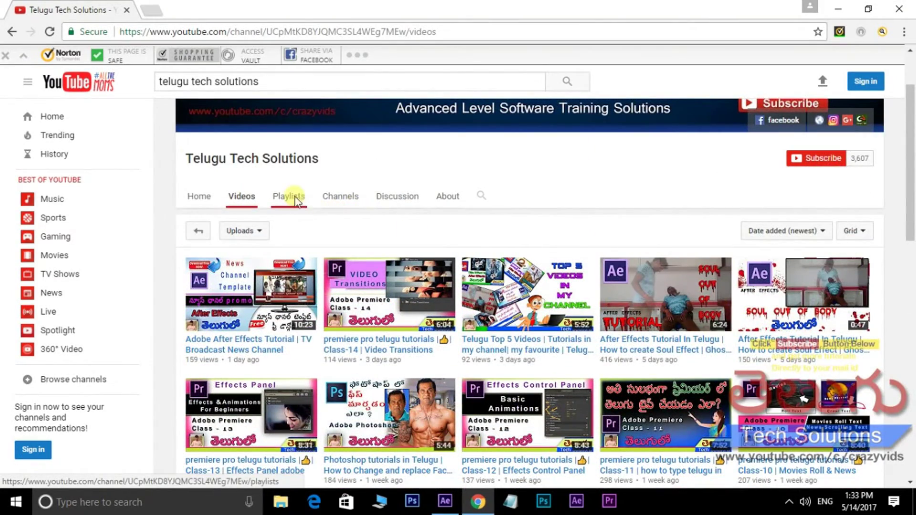
- Browse the channel's Playlists tab, ending back at the top of the list
click(290, 197)
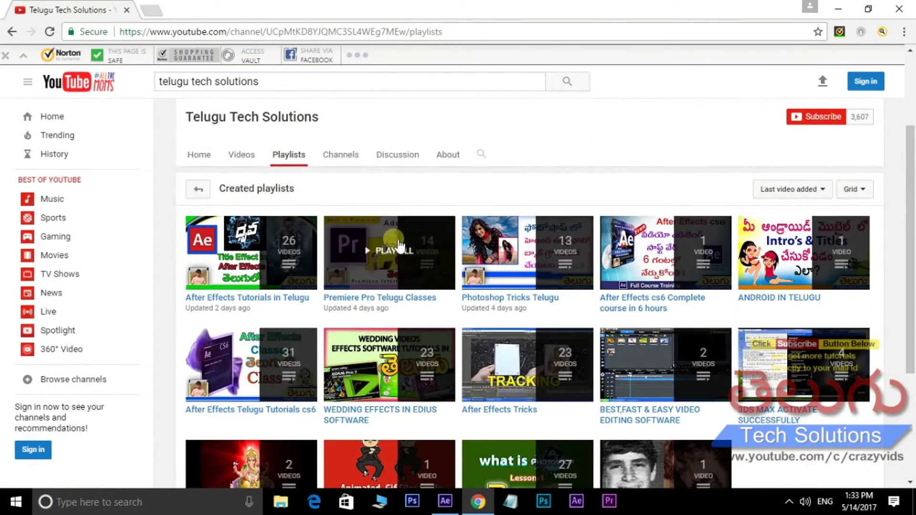
mouse_move(253, 353)
scroll(525, 334, down, 1)
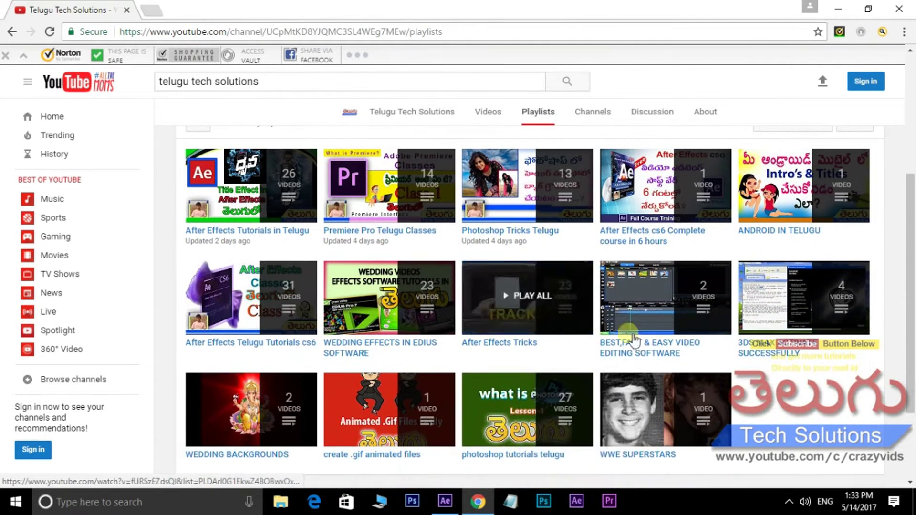
mouse_move(537, 420)
mouse_move(412, 298)
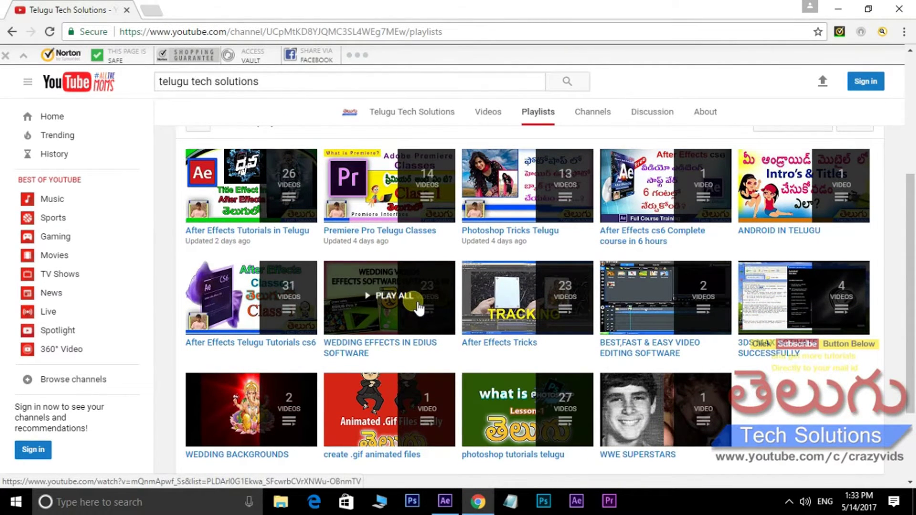
scroll(418, 307, up, 4)
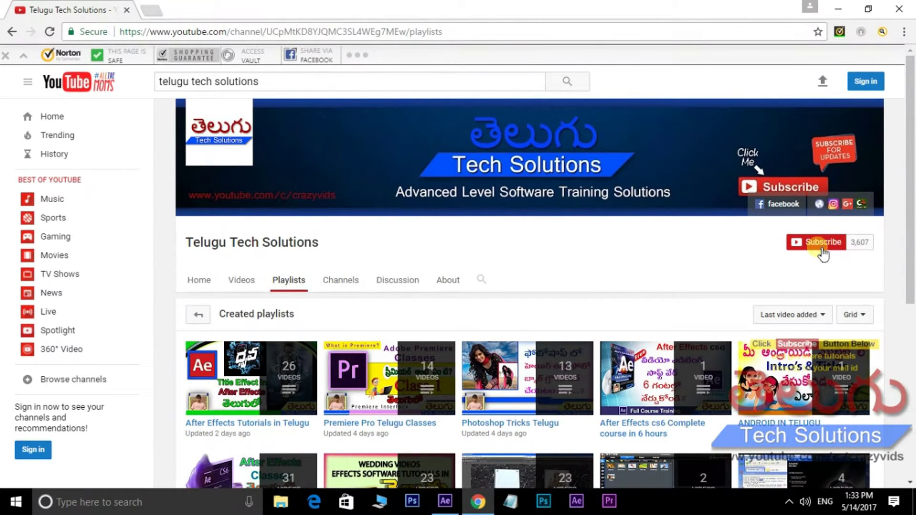
- Import VID_20170507_155744028.mp4 and drag it into a new composition of the same name
click(444, 500)
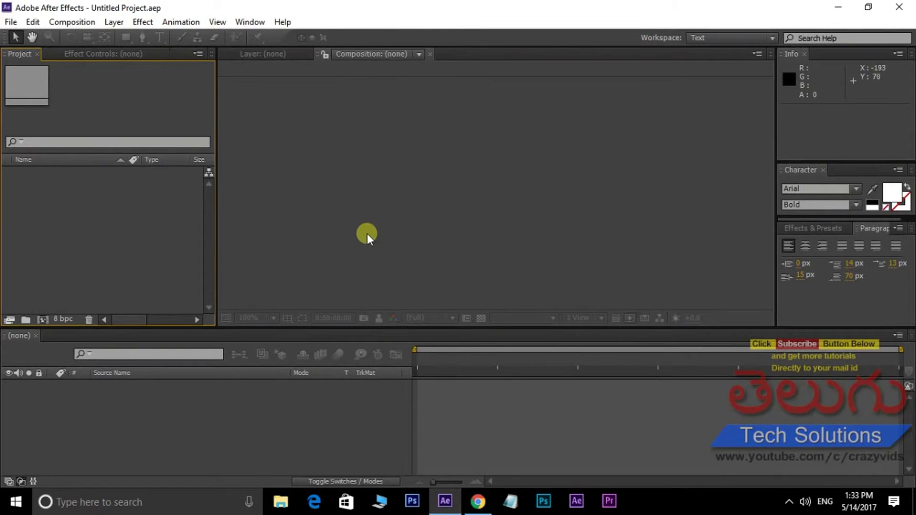
double_click(88, 219)
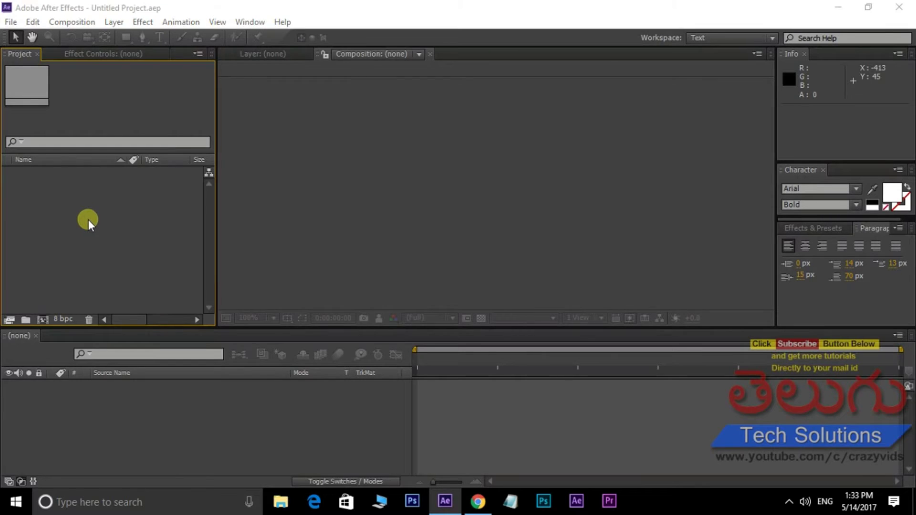
click(119, 138)
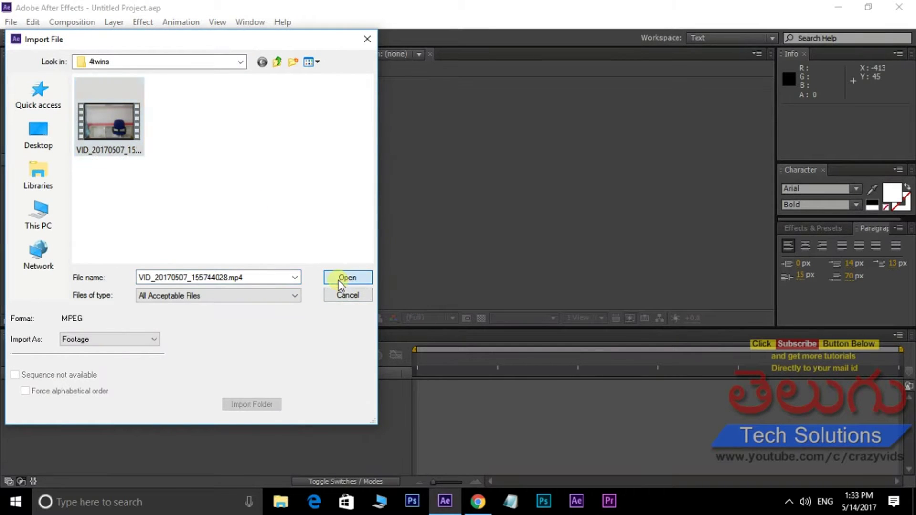
click(343, 279)
drag(18, 175, 503, 433)
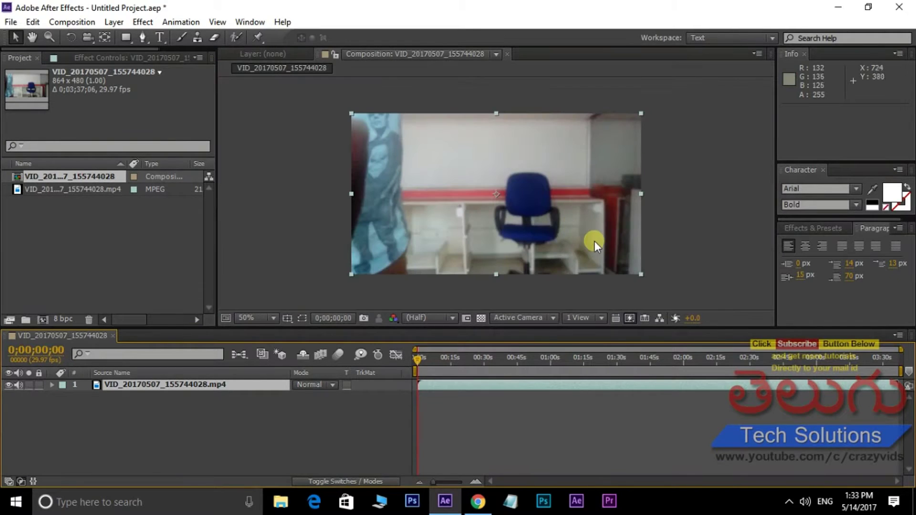
- Play the room clip to reach 0;00;06;17, where only the blue chair remains
drag(587, 238, 585, 236)
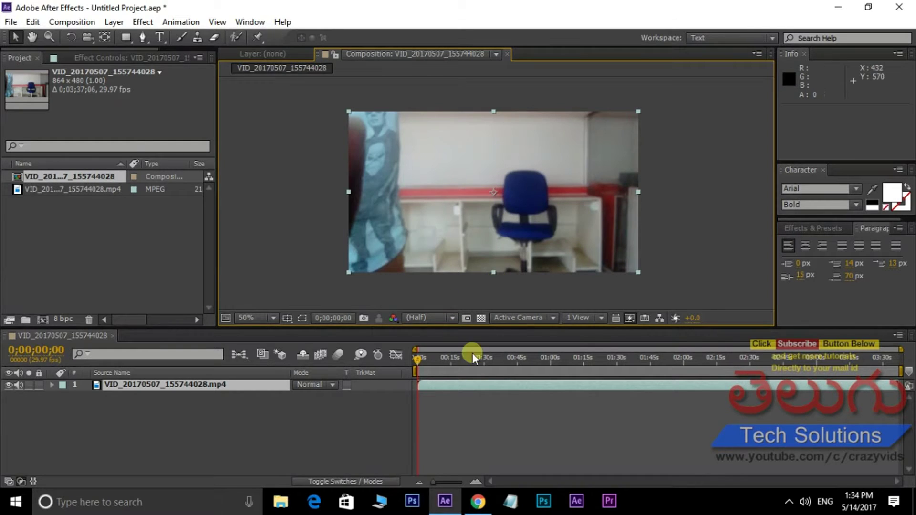
key(space)
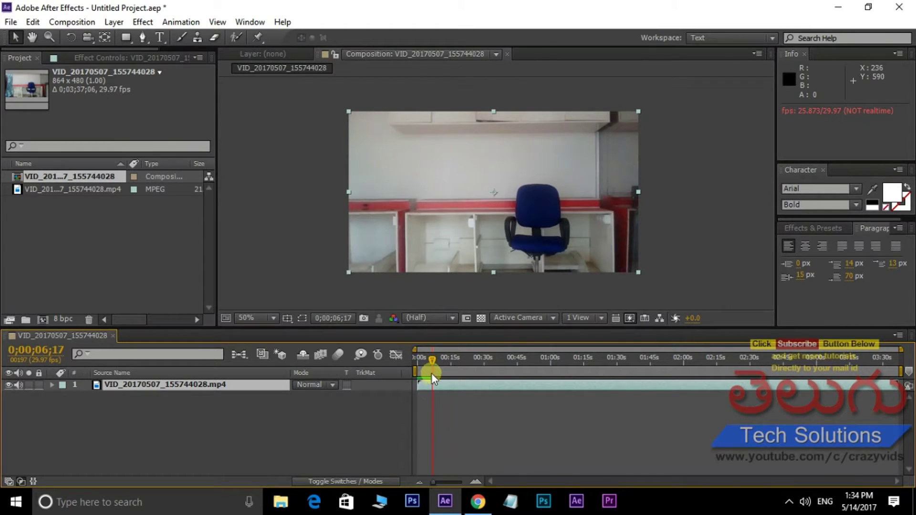
- Split the room clip at 0;00;06;17 and freeze layer 2 on the empty-room frame
click(32, 21)
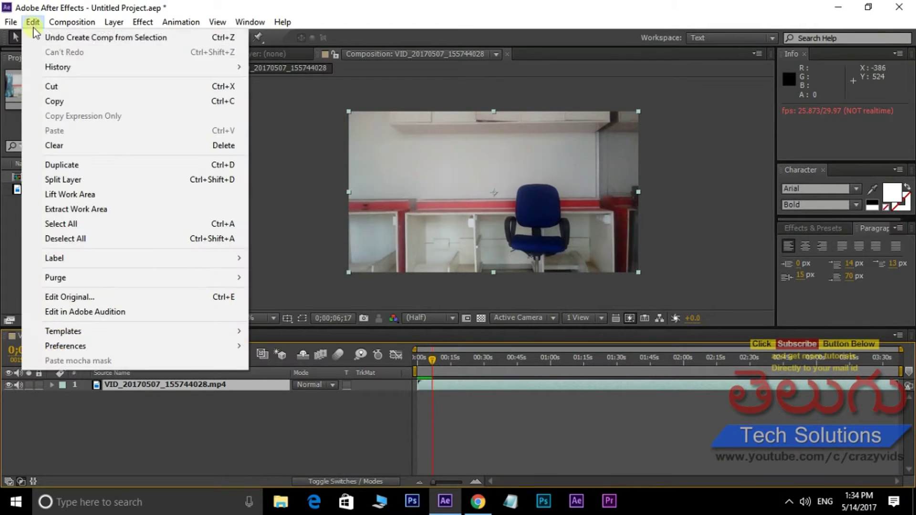
click(52, 180)
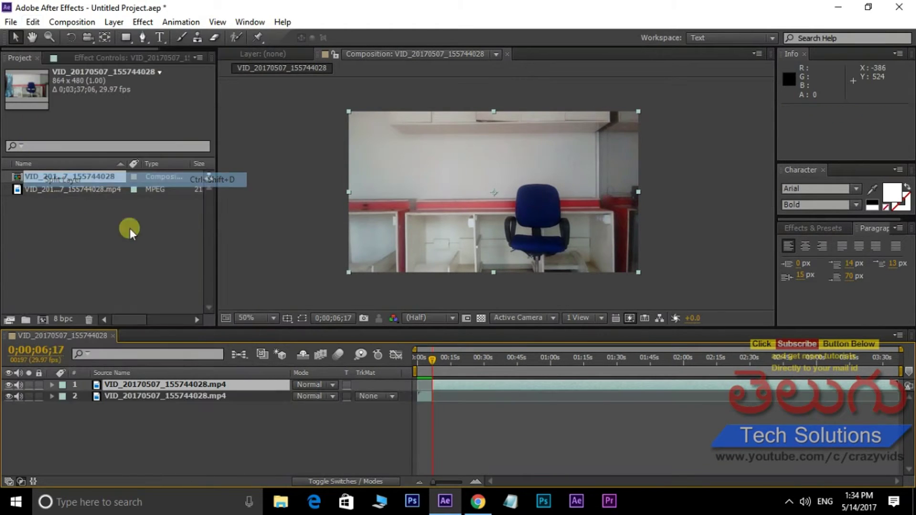
click(427, 397)
right_click(425, 398)
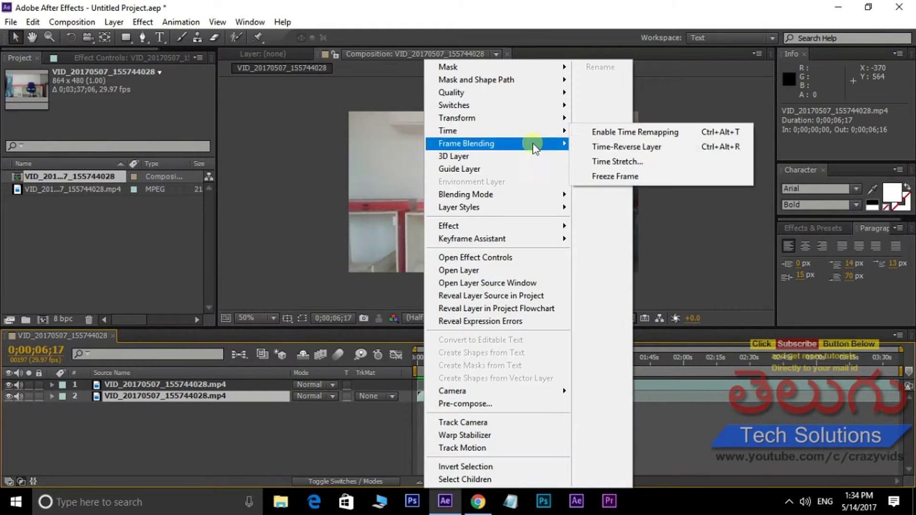
click(640, 176)
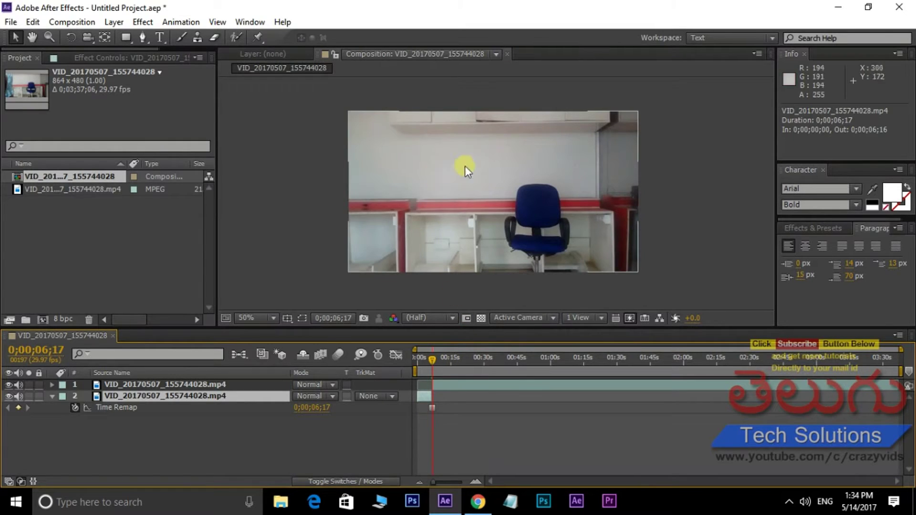
- Preview the composition from the start
click(432, 383)
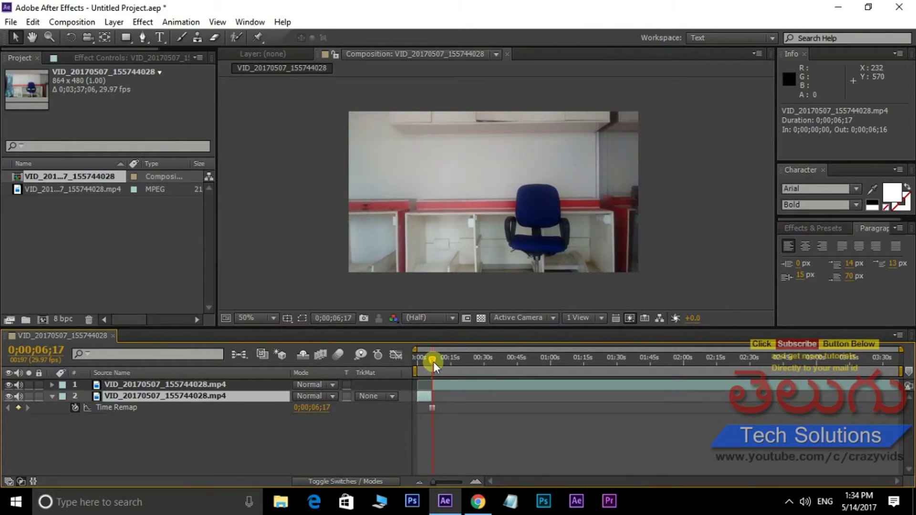
key(Home)
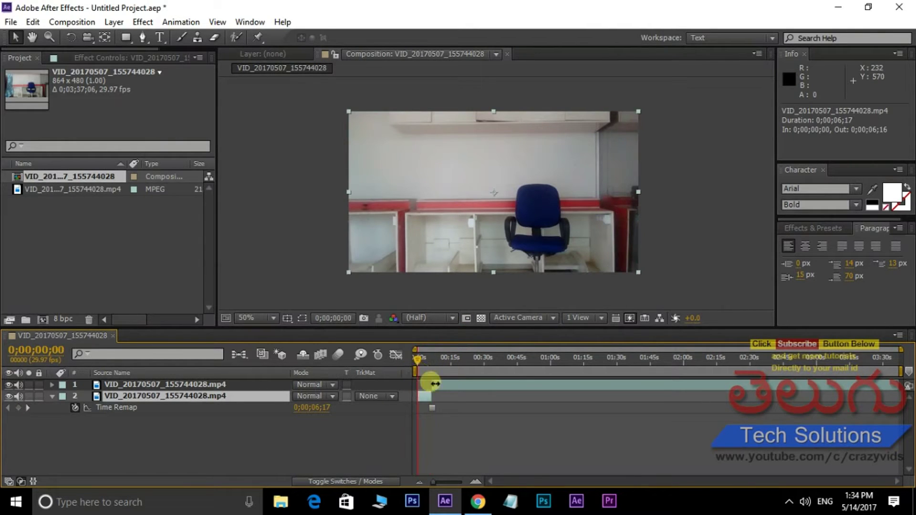
key(space)
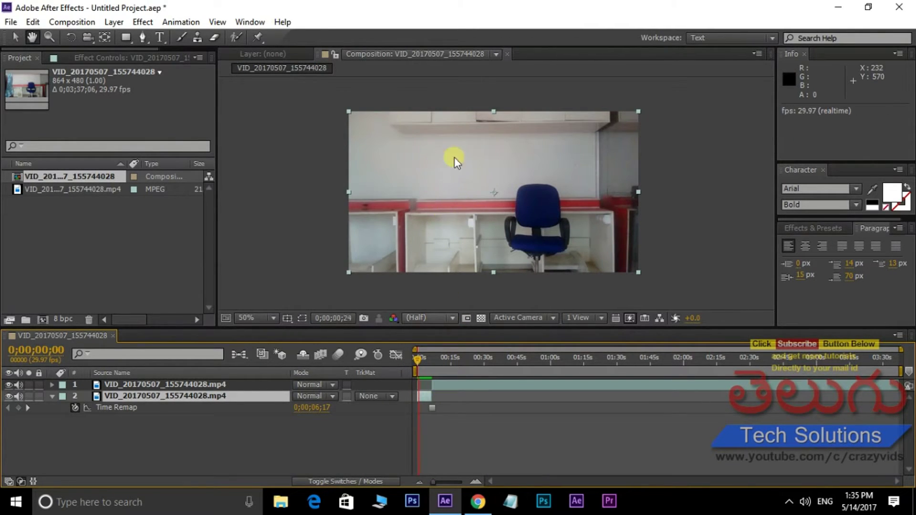
key(space)
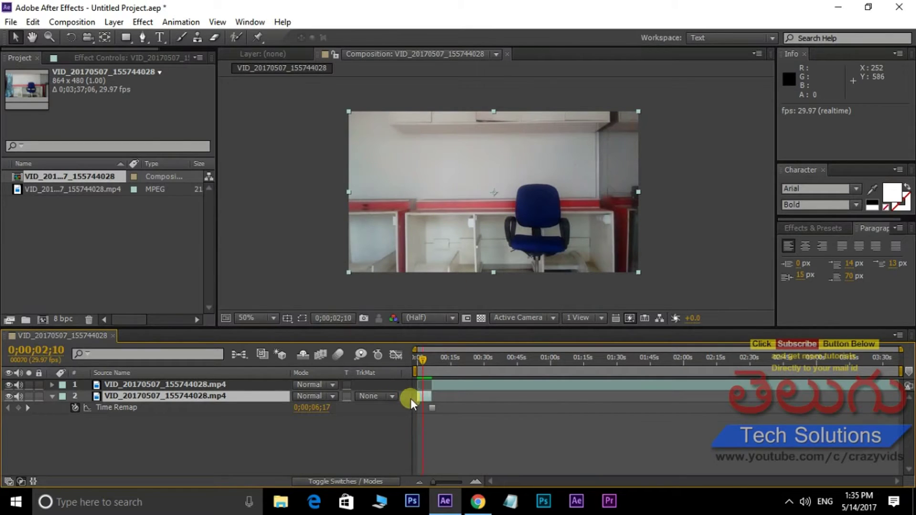
- Extend frozen layer 2 to 0;02;20;09 and slide live layer 1 to start near zero
drag(436, 402, 727, 394)
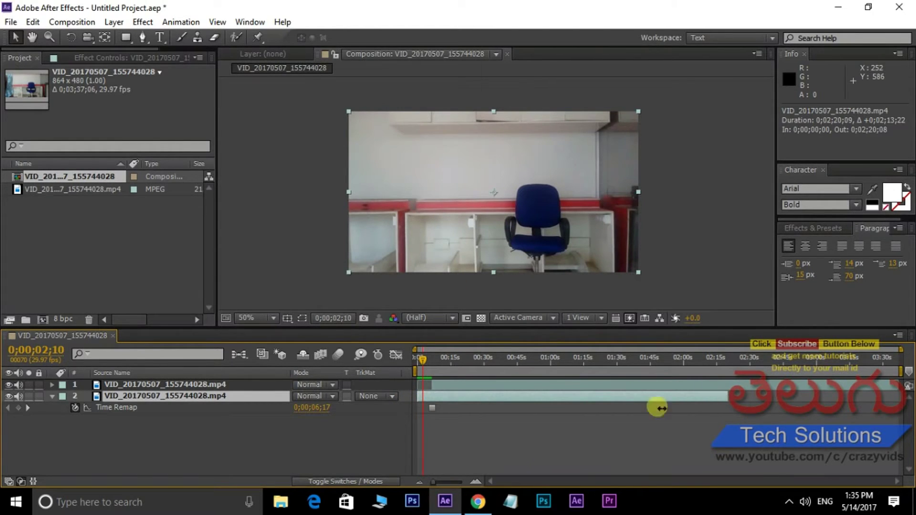
click(461, 385)
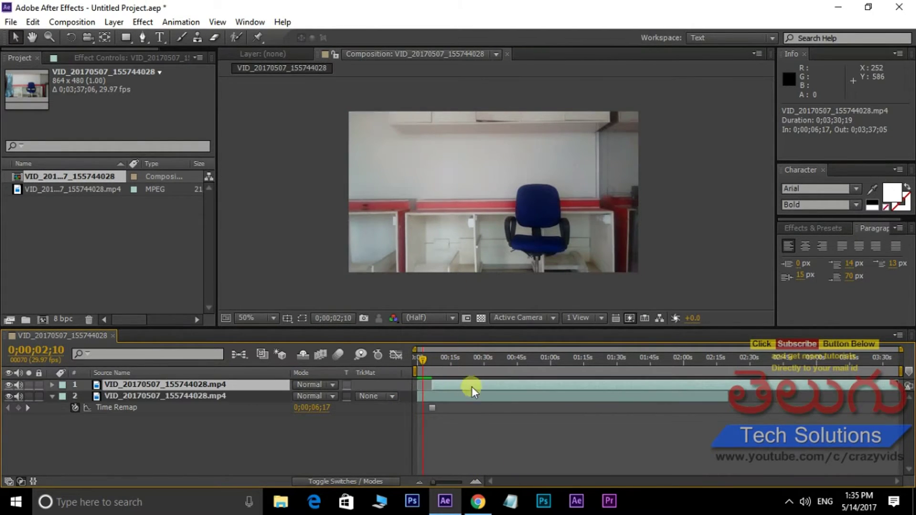
drag(464, 384, 444, 360)
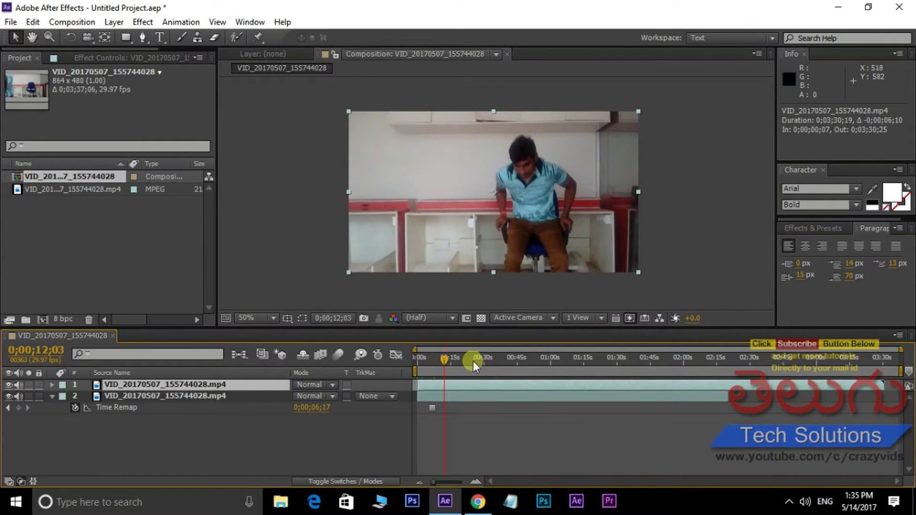
drag(445, 359, 446, 358)
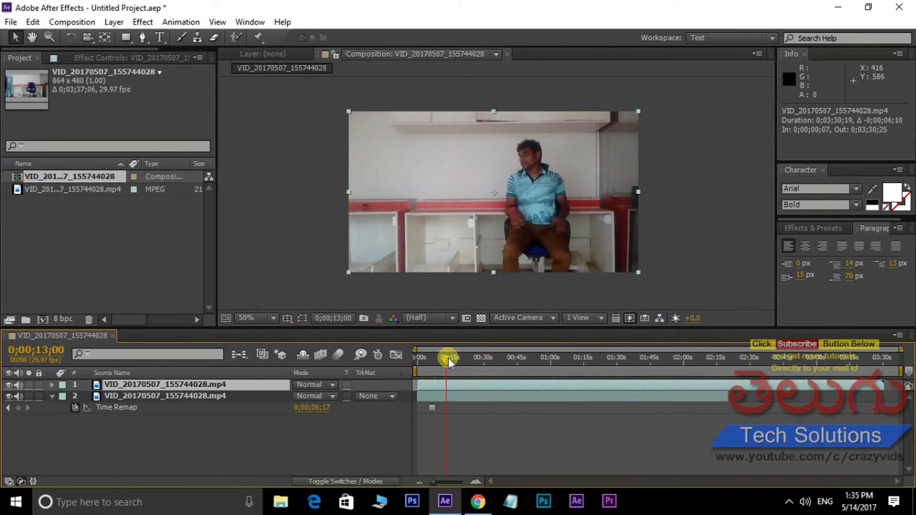
- Split layer 1 at 0;00;13;00, delete the leftover piece, and scrub to 0;00;21;23
click(33, 24)
click(67, 181)
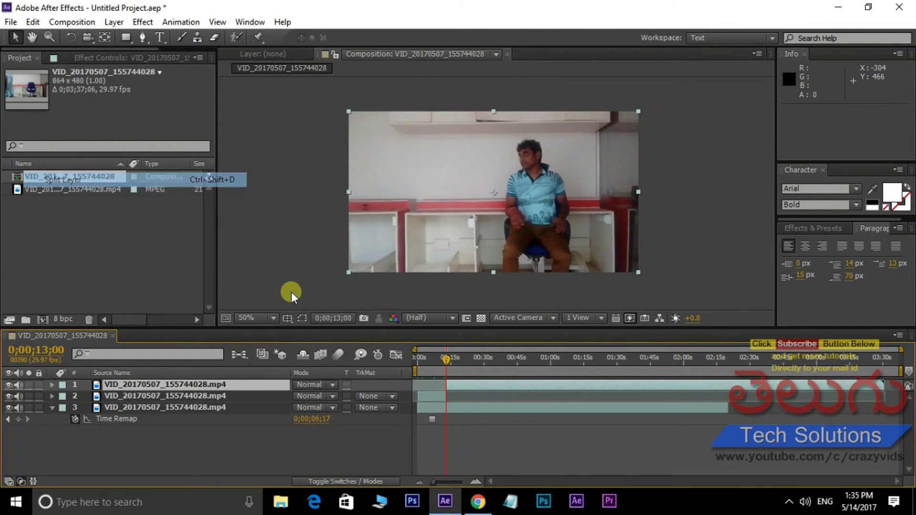
click(431, 397)
key(Delete)
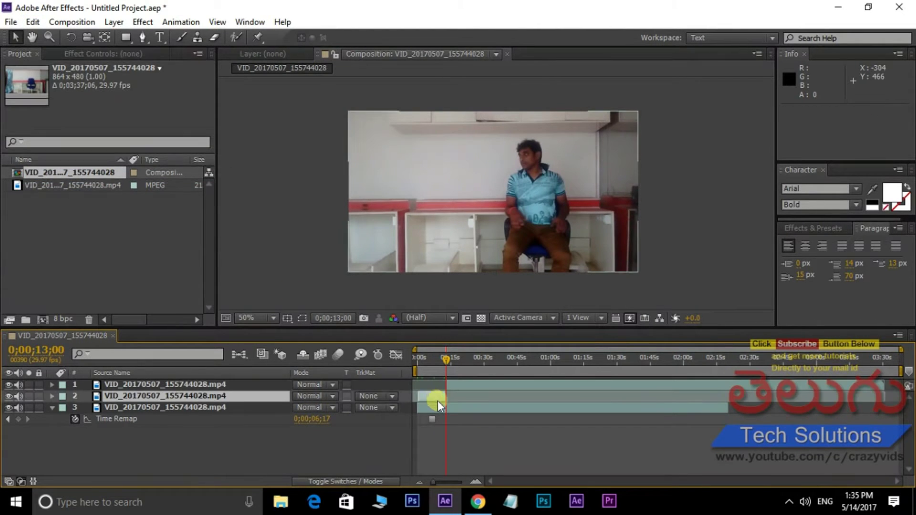
drag(479, 382, 451, 382)
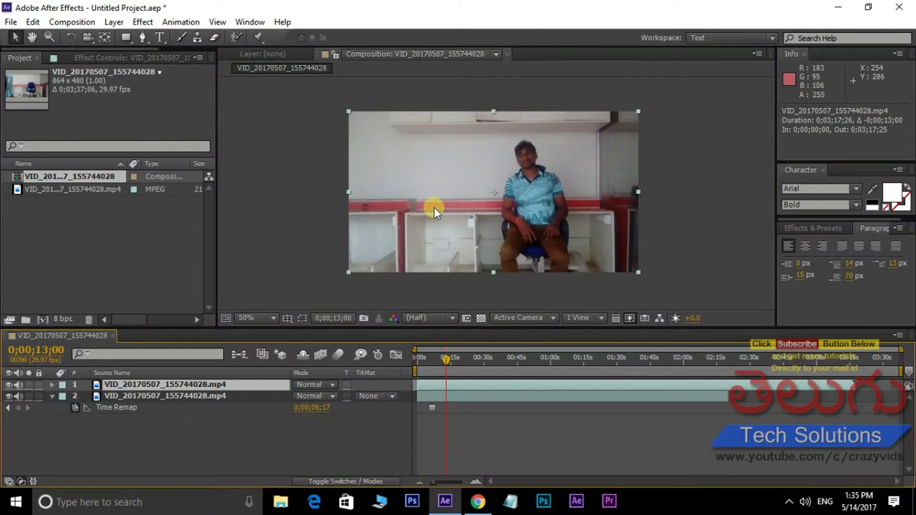
drag(428, 360, 465, 385)
click(33, 22)
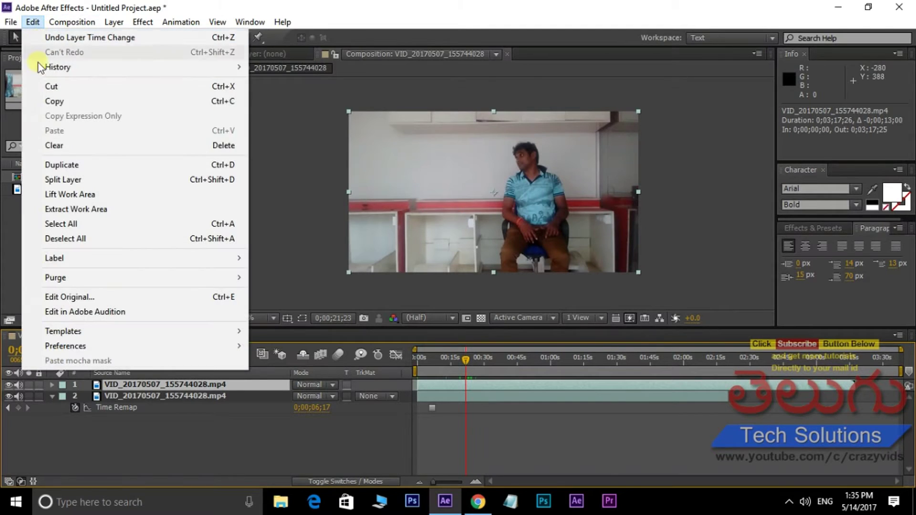
- Split the video at 0;00;21;23, move the new top piece to the start, and scrub through
click(86, 180)
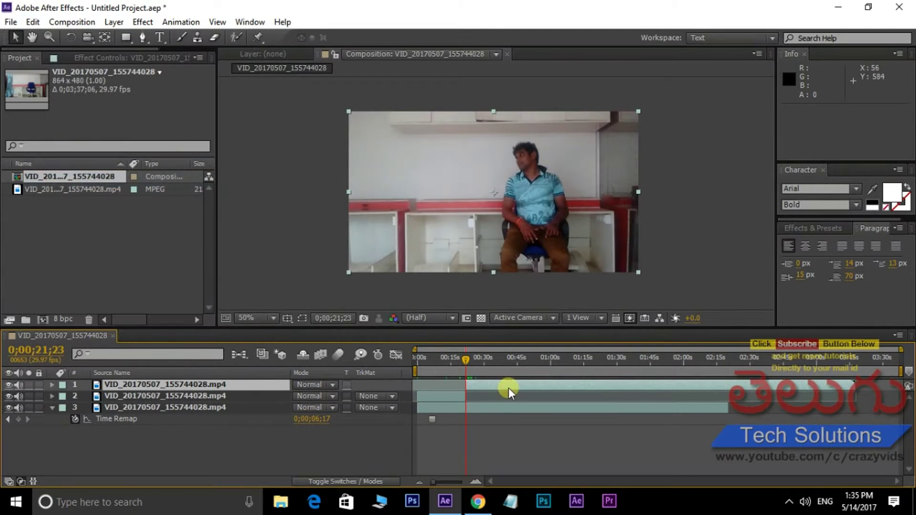
mouse_move(508, 388)
mouse_down()
mouse_move(465, 384)
mouse_move(499, 381)
mouse_up()
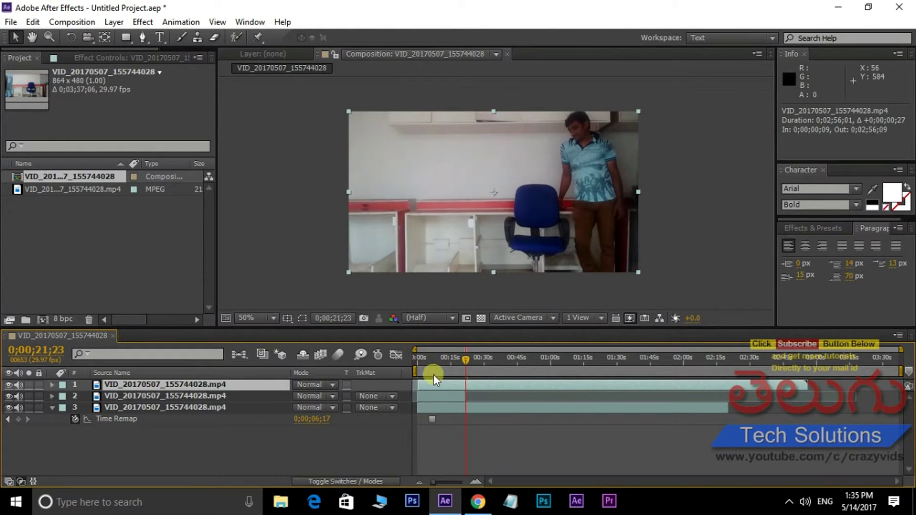
click(421, 363)
drag(423, 362, 456, 357)
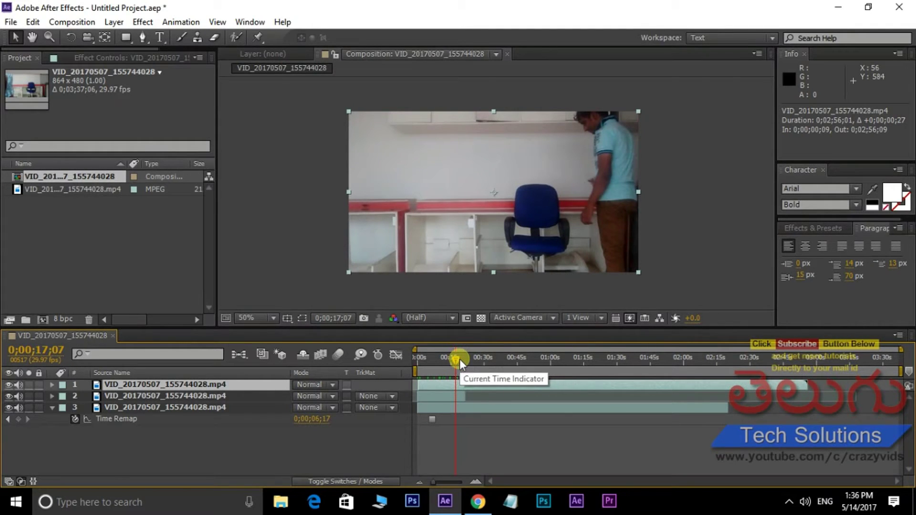
drag(458, 359, 459, 362)
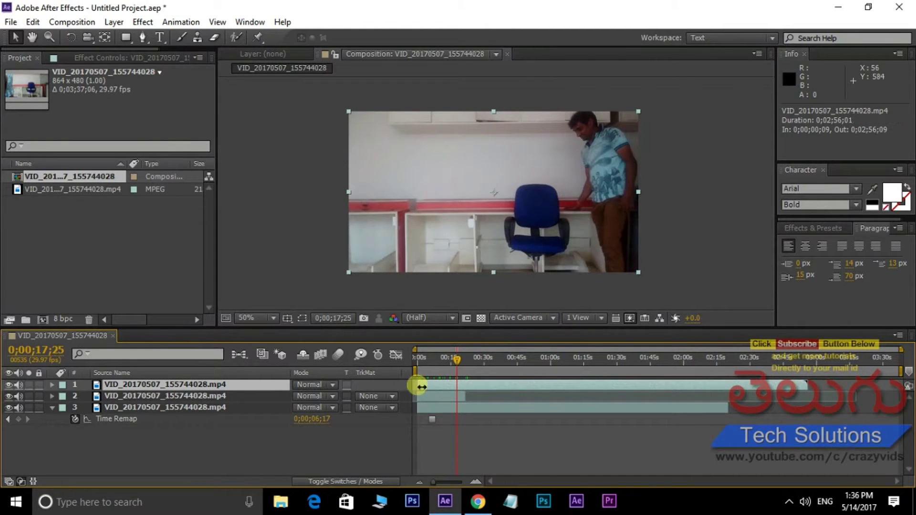
- Split the top layer, delete the short leftover, and slide the top layer near the start
click(33, 22)
click(49, 167)
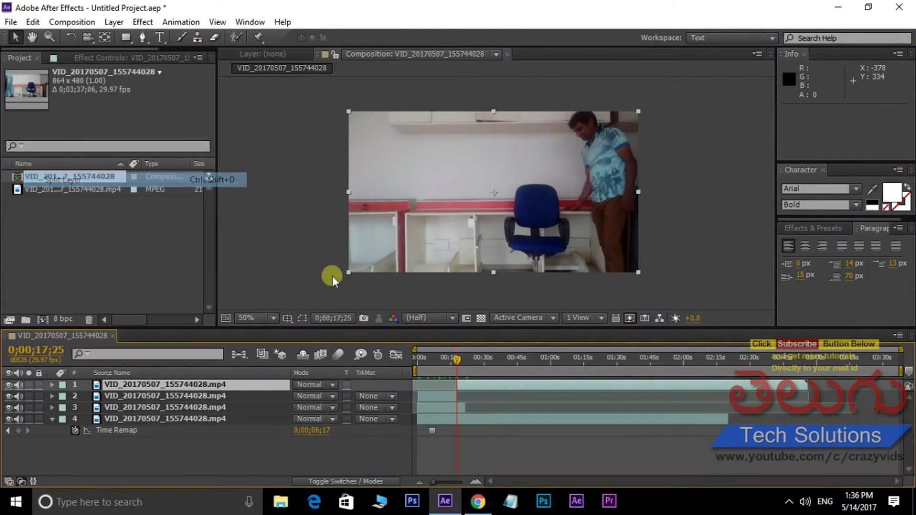
click(429, 396)
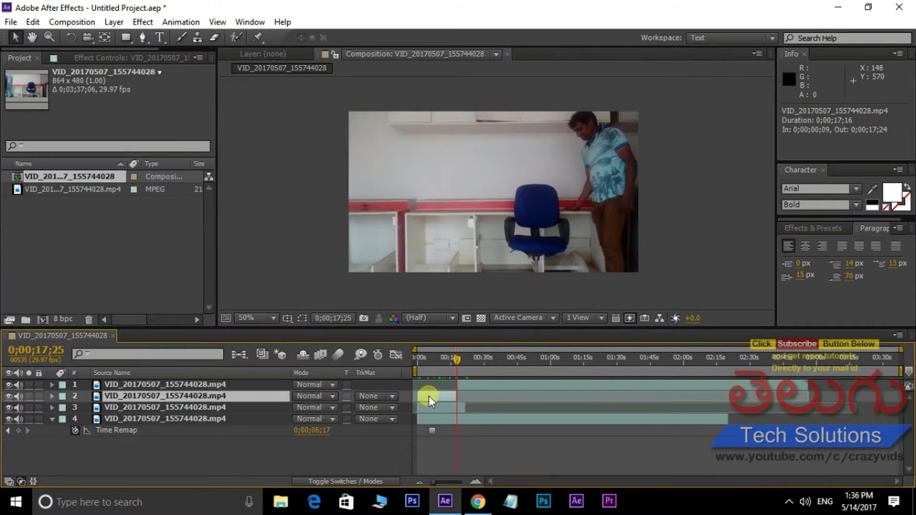
key(Delete)
drag(502, 385, 466, 385)
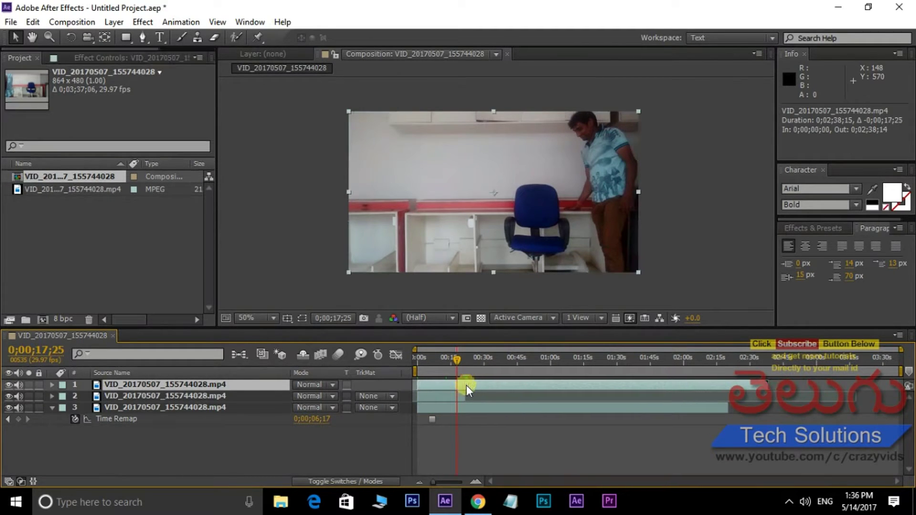
click(463, 360)
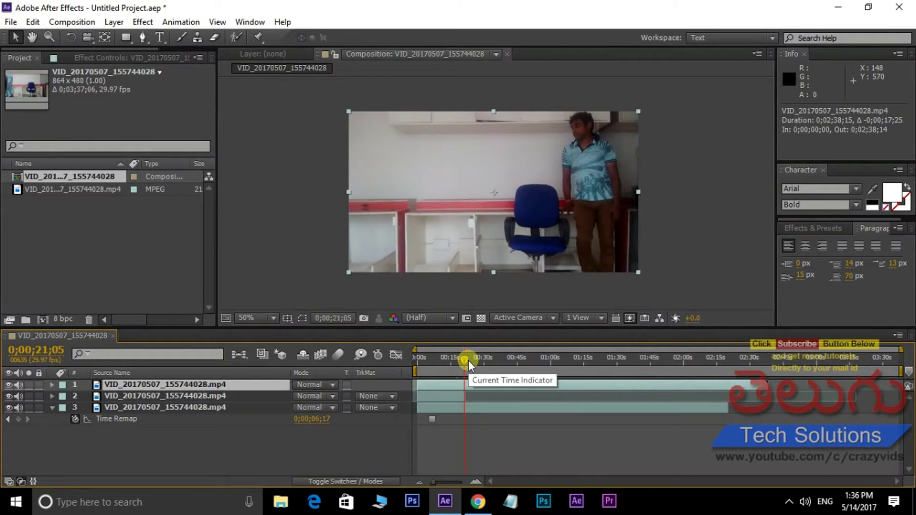
click(468, 359)
drag(468, 359, 465, 359)
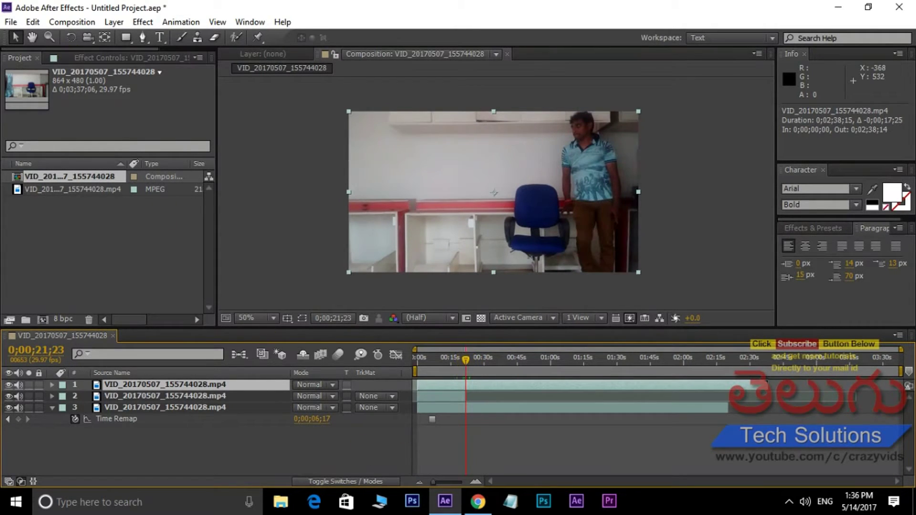
- Split the top layer at 0;00;21;23, shift it near the start, and preview the layers
click(32, 22)
click(51, 179)
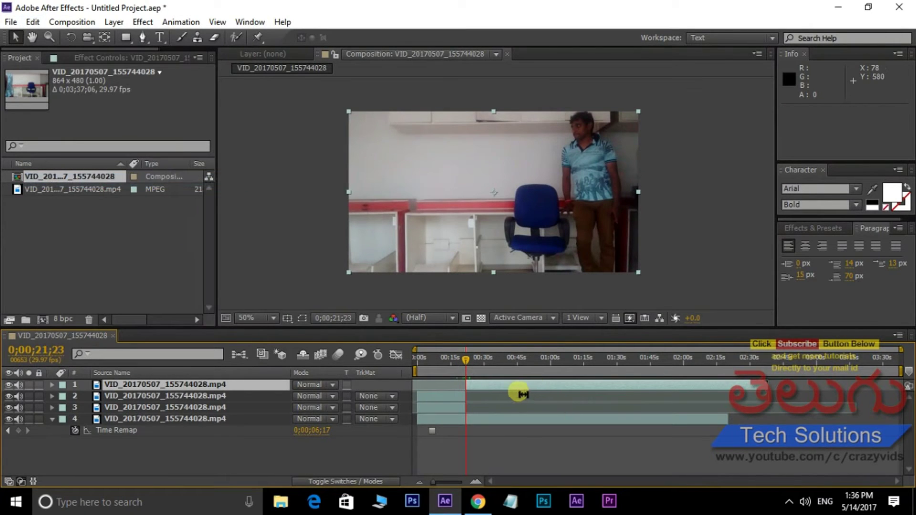
drag(523, 386, 482, 383)
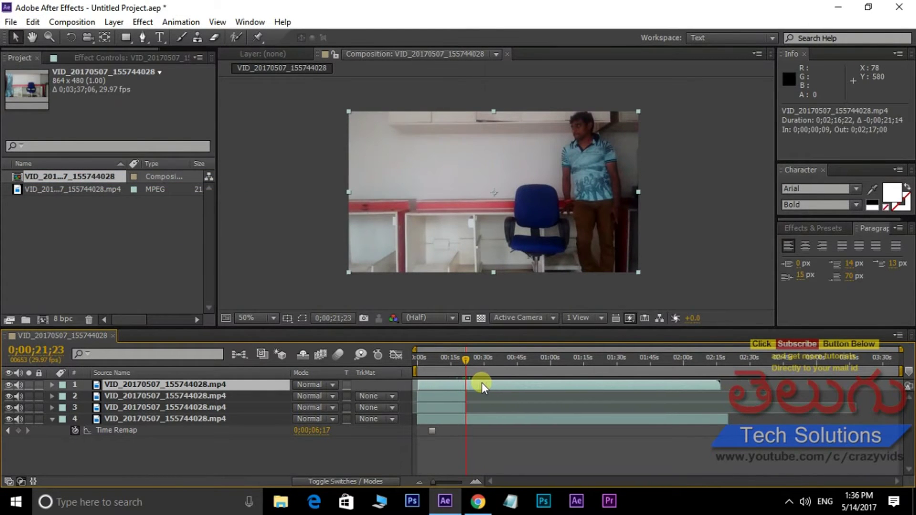
click(422, 356)
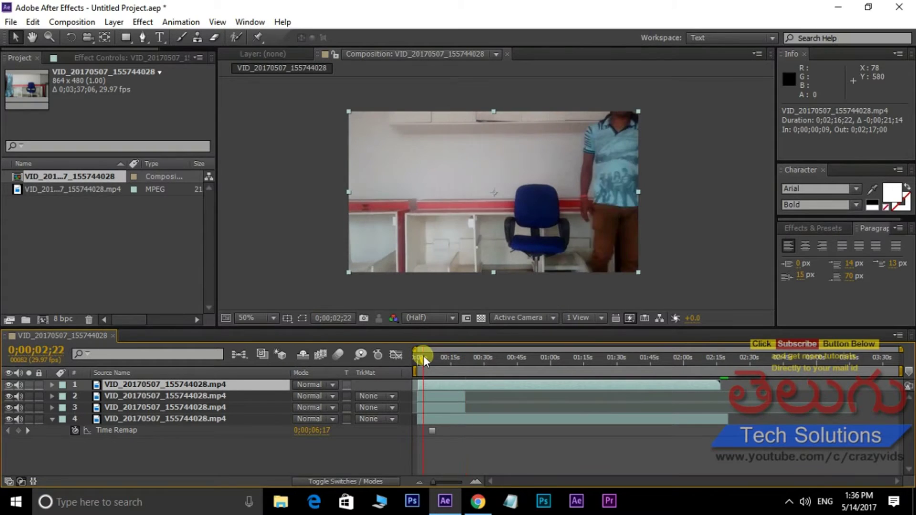
drag(429, 358, 437, 360)
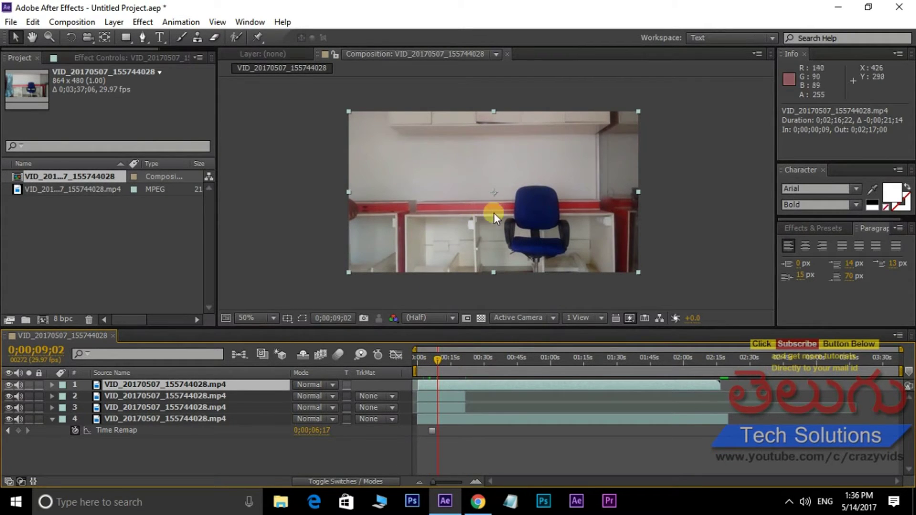
drag(444, 362, 454, 361)
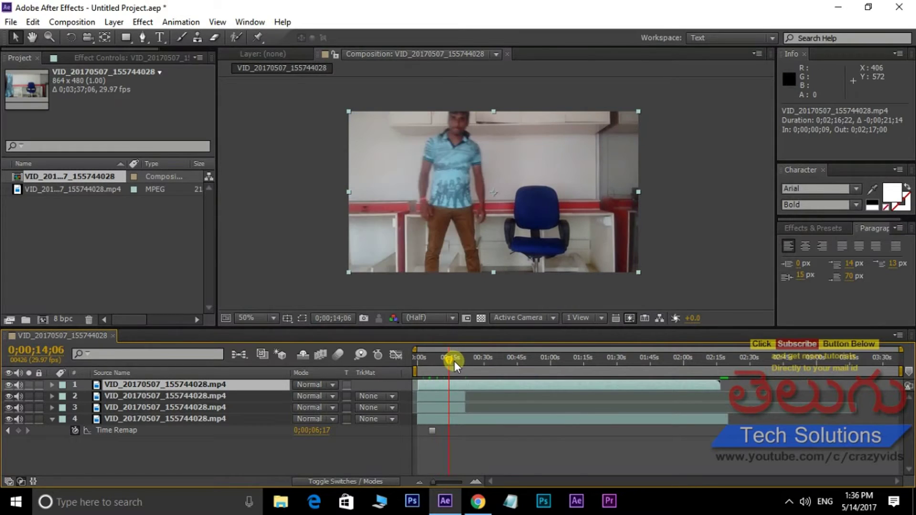
drag(458, 361, 466, 362)
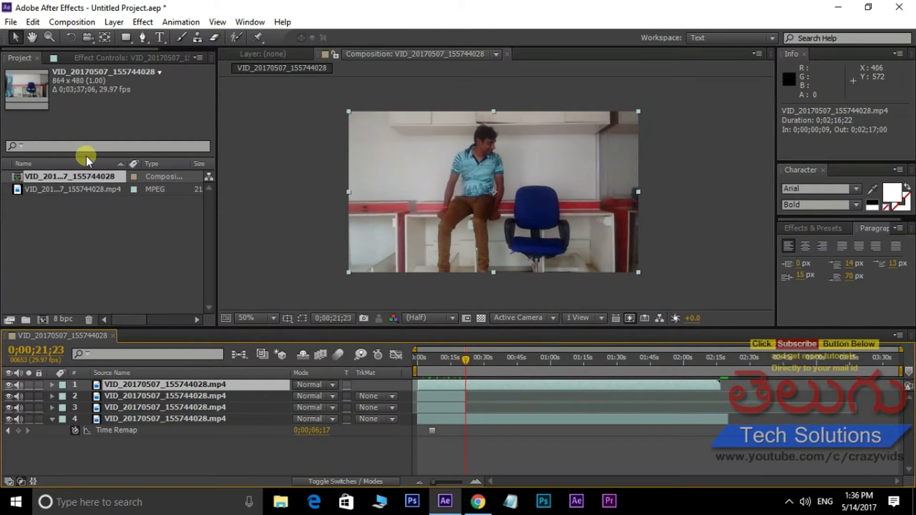
- Split off a fifth layer and move it to start near 0:00
click(36, 27)
click(58, 181)
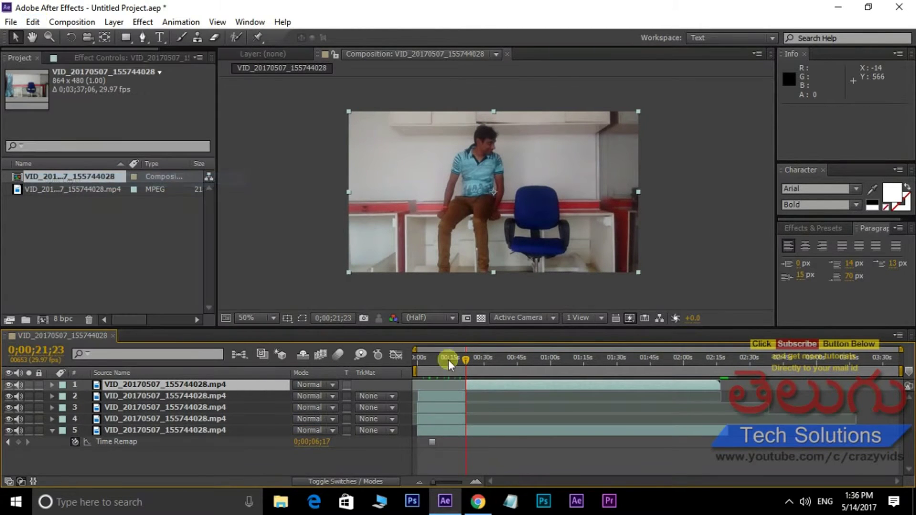
drag(515, 385, 424, 362)
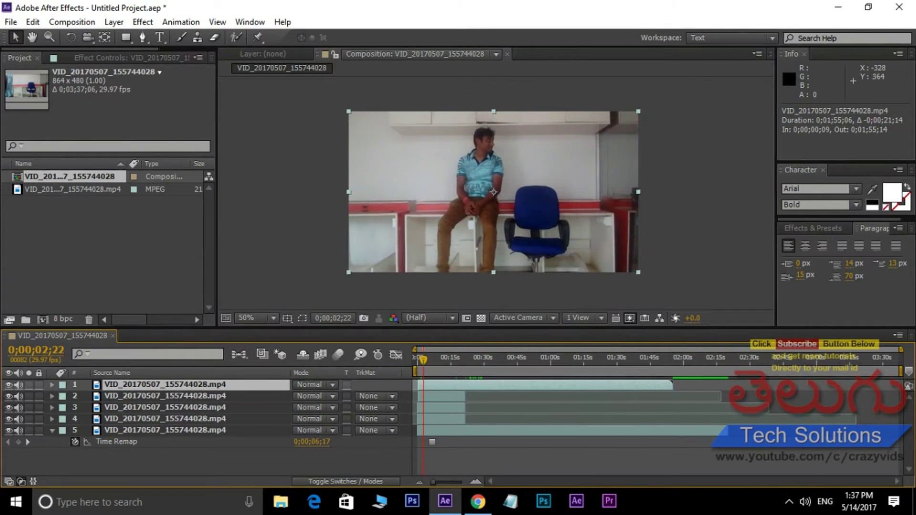
- Split again, delete the extra piece, slide the top layer earlier, and go to 0;00;21;05
click(32, 22)
click(59, 178)
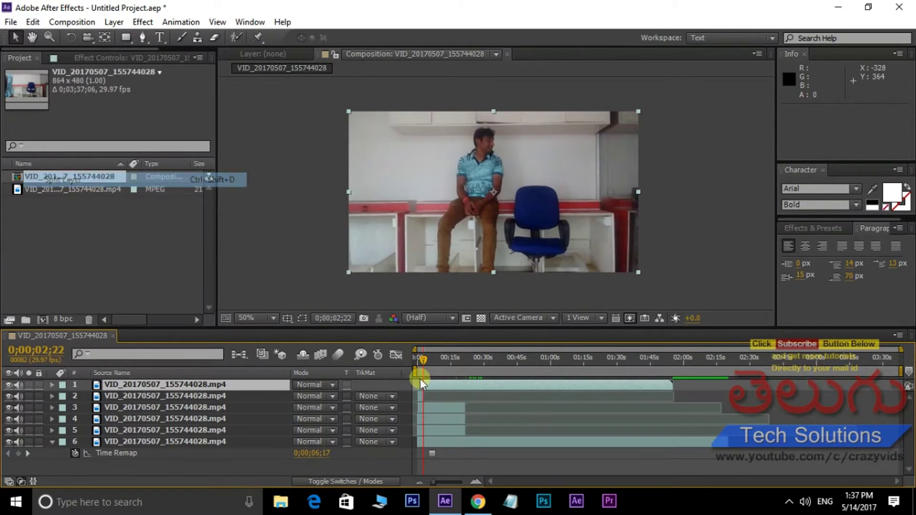
key(Delete)
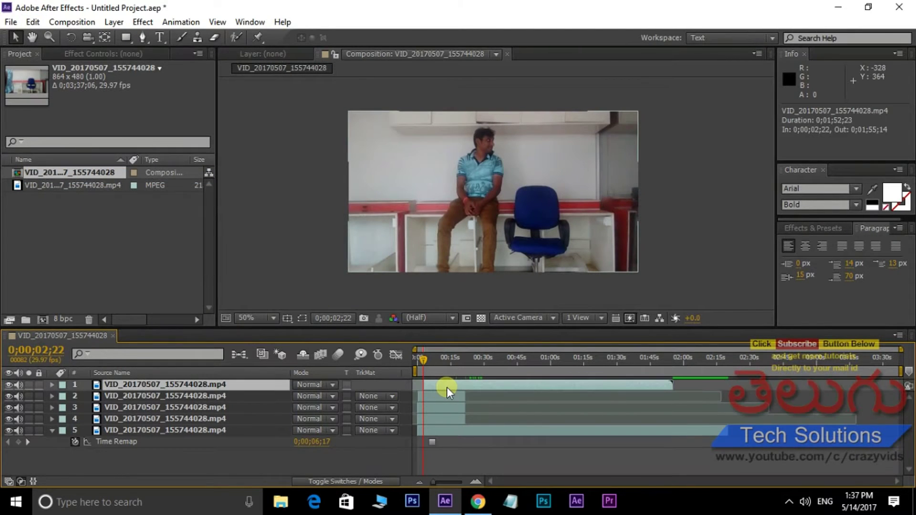
drag(446, 387, 465, 362)
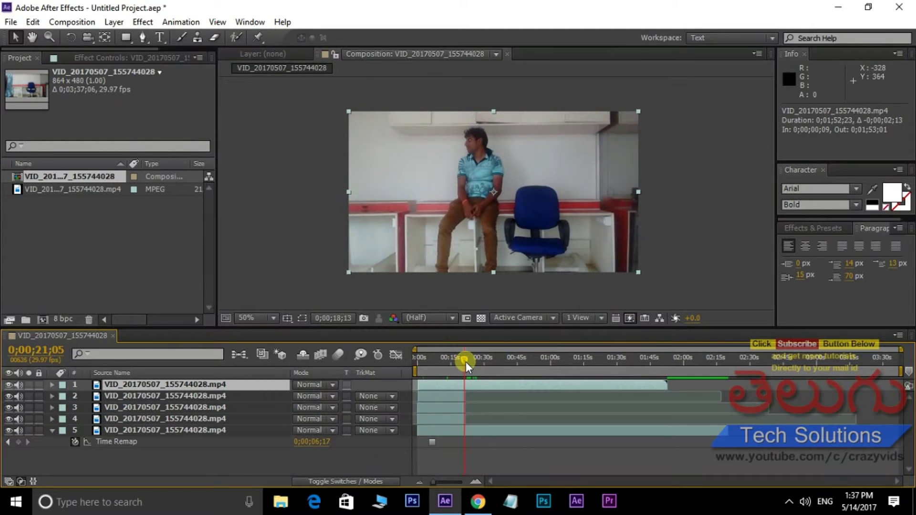
click(462, 383)
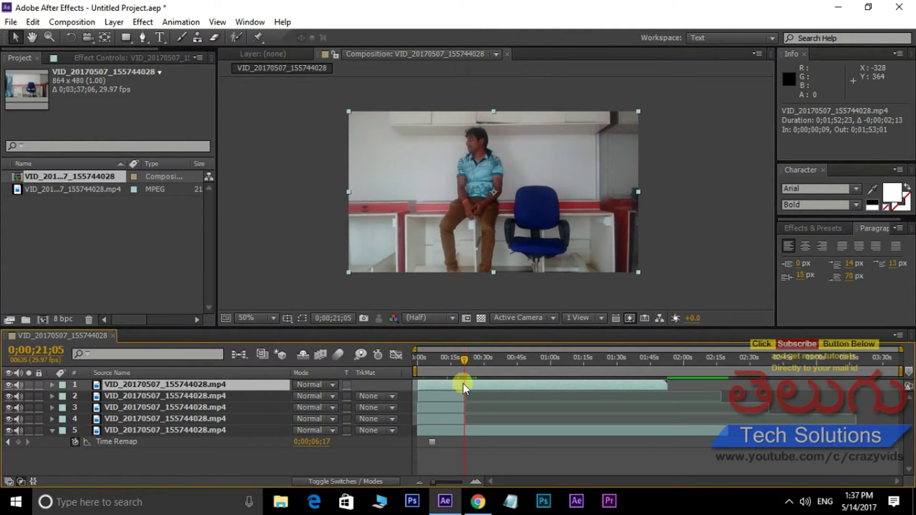
- Split the top layer at 0;00;21;05 and move the new piece to start at 9 frames
click(32, 22)
click(62, 179)
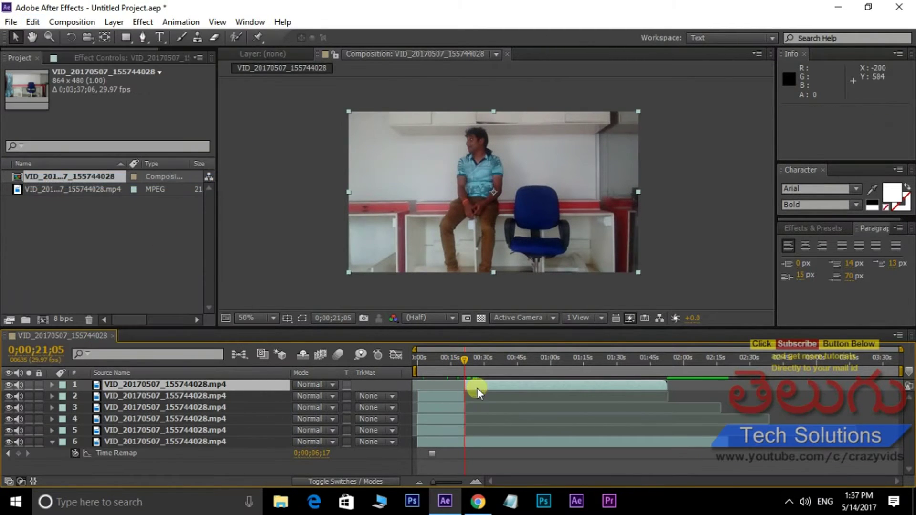
mouse_move(490, 385)
mouse_down()
mouse_move(508, 382)
mouse_move(480, 384)
mouse_up()
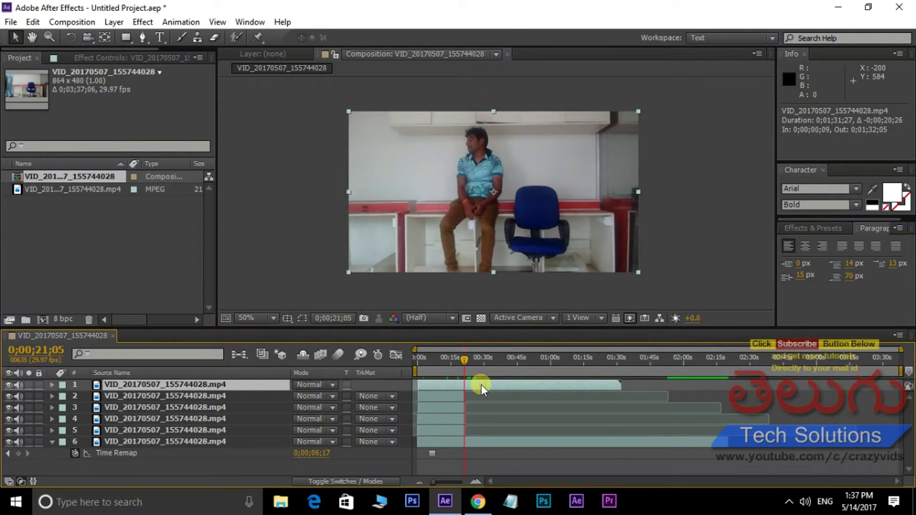
mouse_move(430, 358)
mouse_down()
mouse_move(409, 362)
mouse_move(443, 362)
mouse_up()
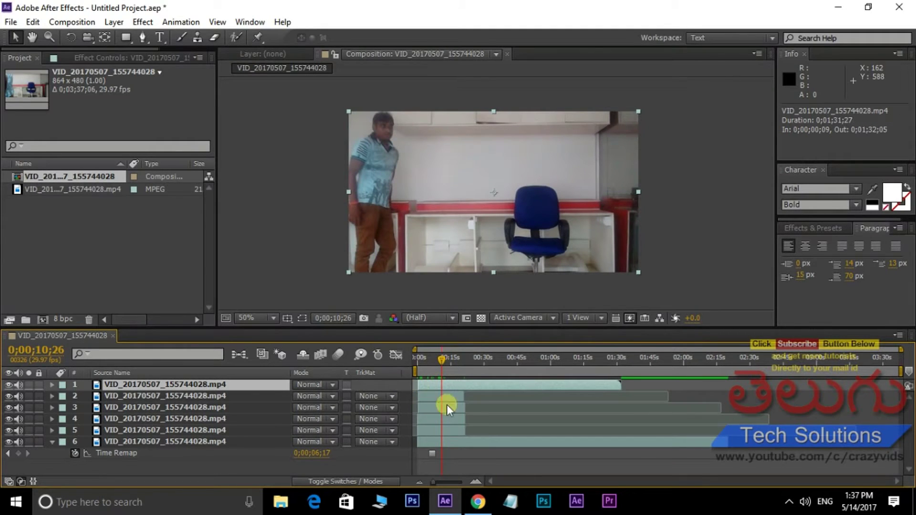
- Split the top layer, delete its short first piece, start it near 0:02, preview to 0;00;17;07
click(39, 21)
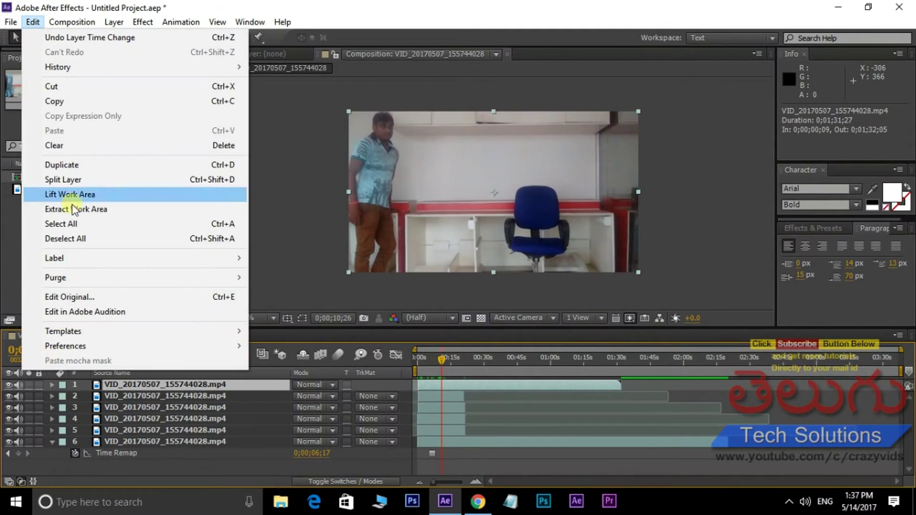
click(72, 180)
click(429, 396)
key(Delete)
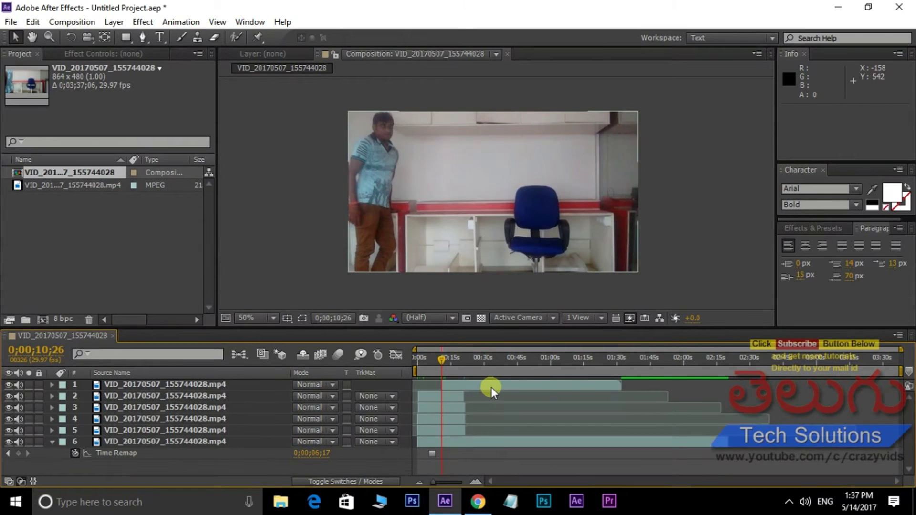
drag(490, 385, 471, 382)
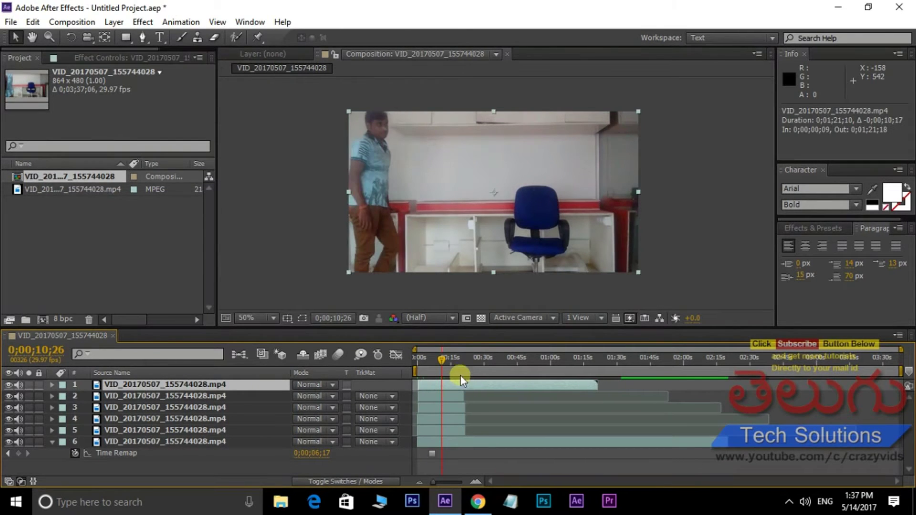
click(452, 359)
drag(454, 358, 458, 357)
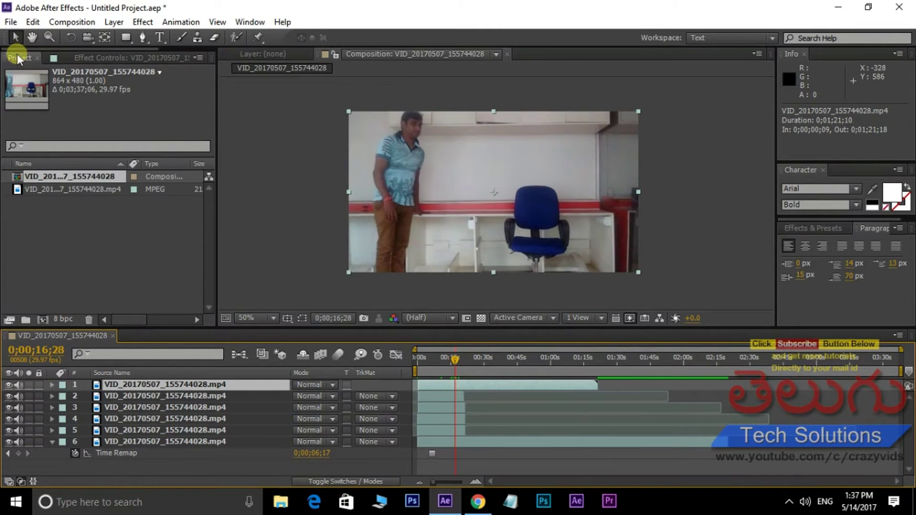
- Split the top layer at 0;00;17;07 and delete the unwanted piece
click(32, 22)
click(58, 175)
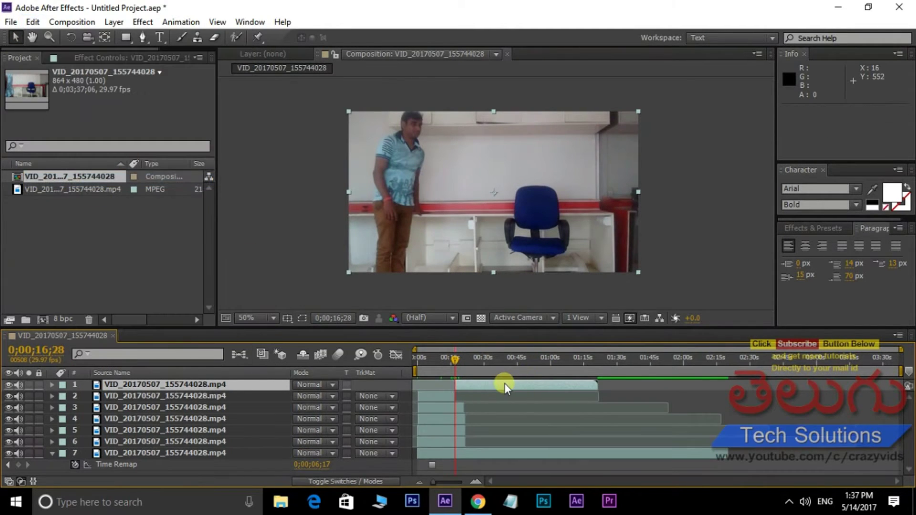
key(Delete)
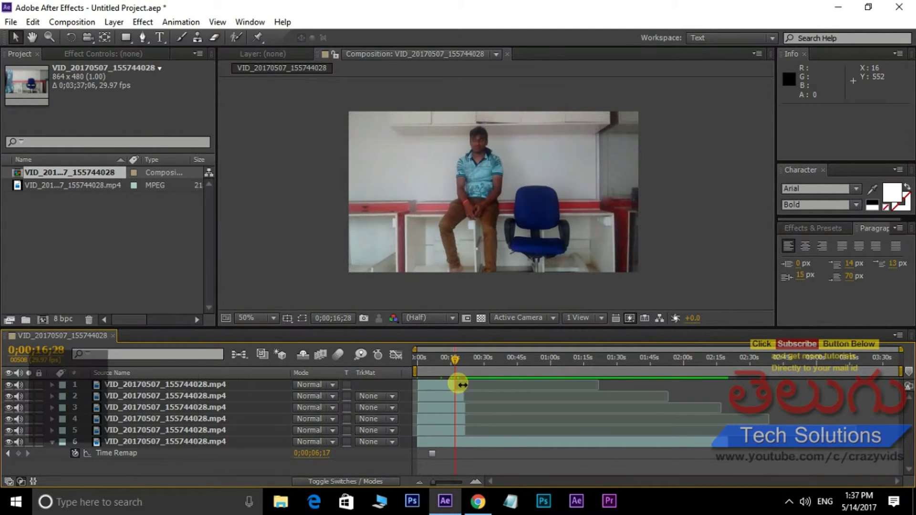
- Trim the composition to a work area starting at 0;00;01;06, then preview it
key(n)
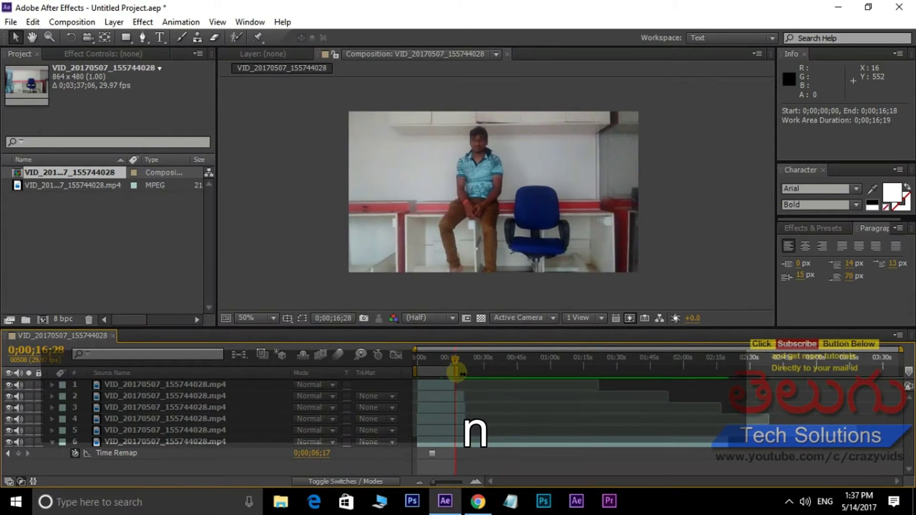
mouse_move(461, 374)
mouse_down()
mouse_move(458, 365)
mouse_move(462, 377)
mouse_up()
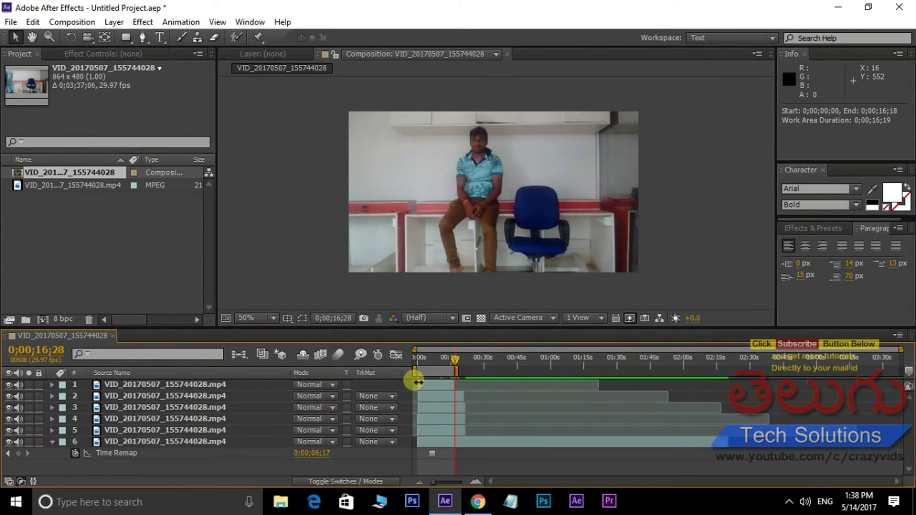
drag(417, 372, 419, 372)
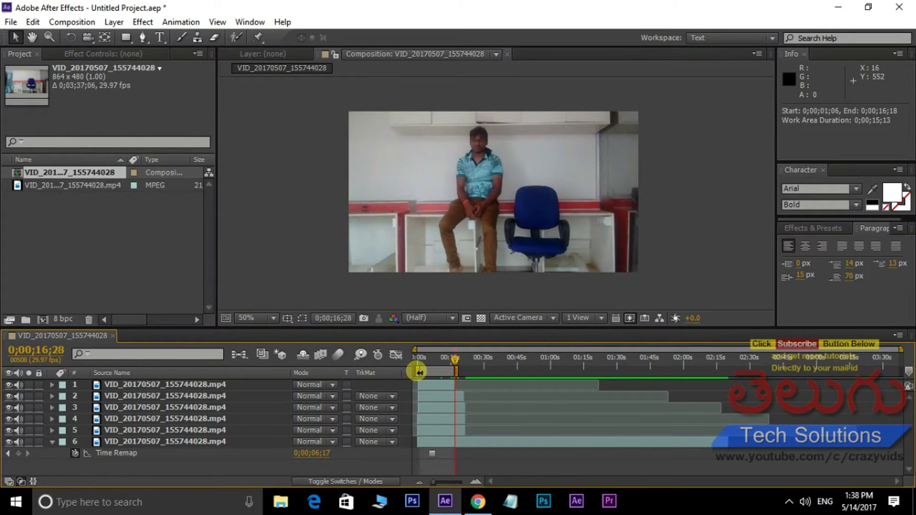
right_click(438, 371)
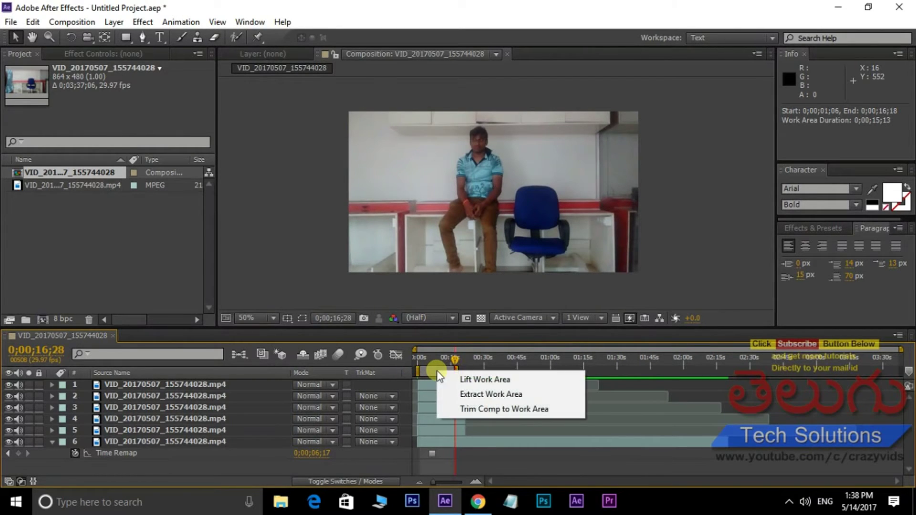
click(505, 410)
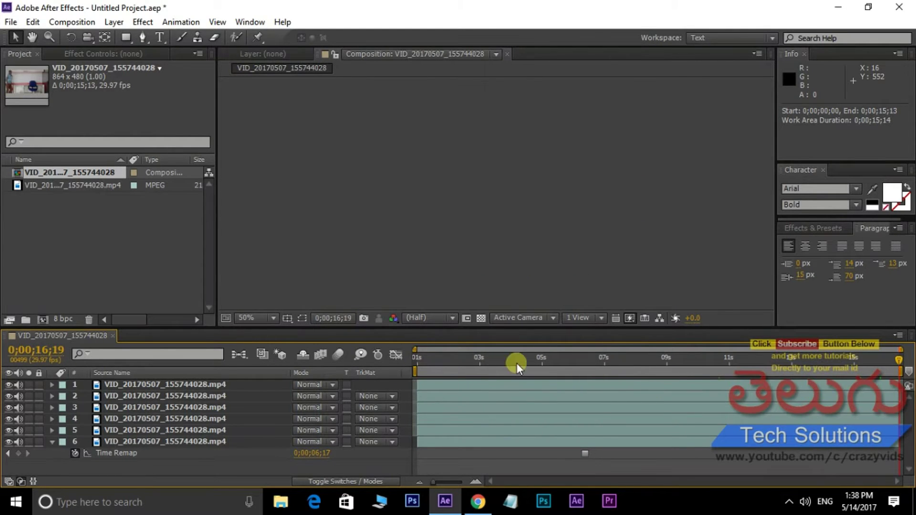
click(428, 358)
key(KP_0)
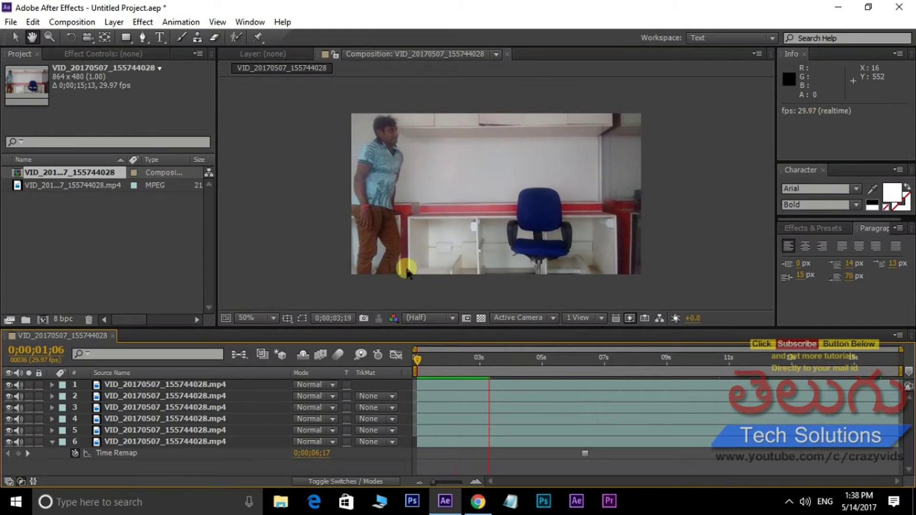
key(space)
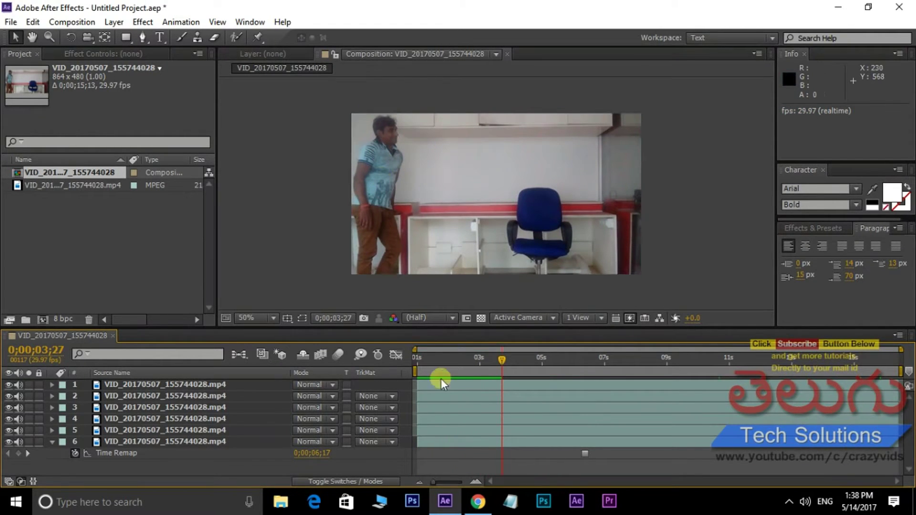
- Compare layer 1 with the layer beneath and delete the redundant top layer
click(464, 381)
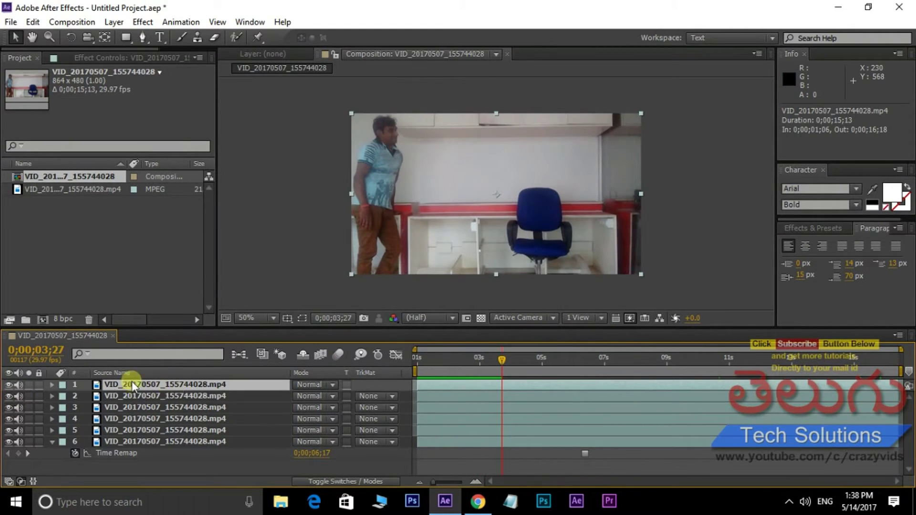
click(8, 384)
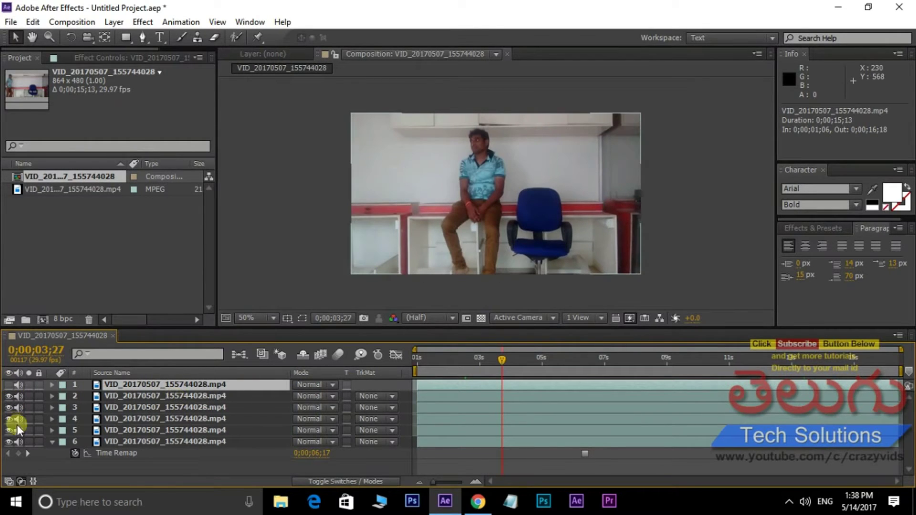
click(9, 385)
key(Delete)
key(Home)
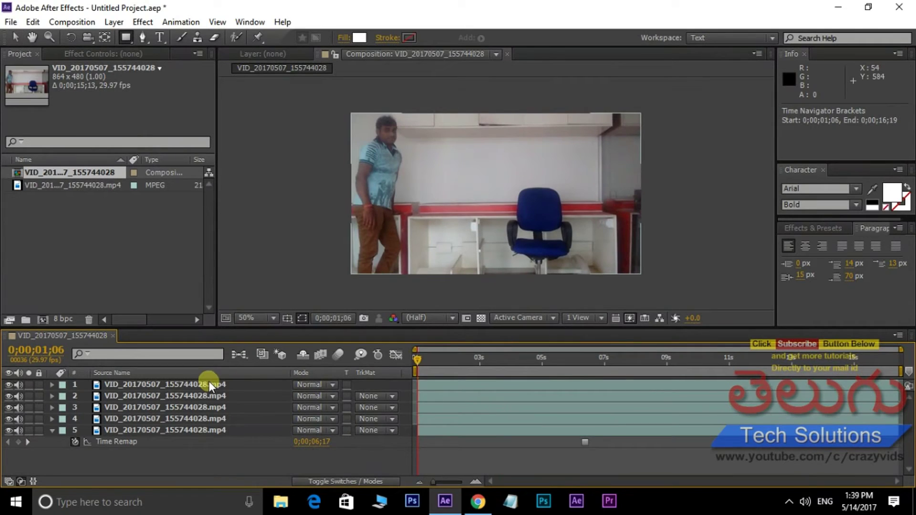
key(q)
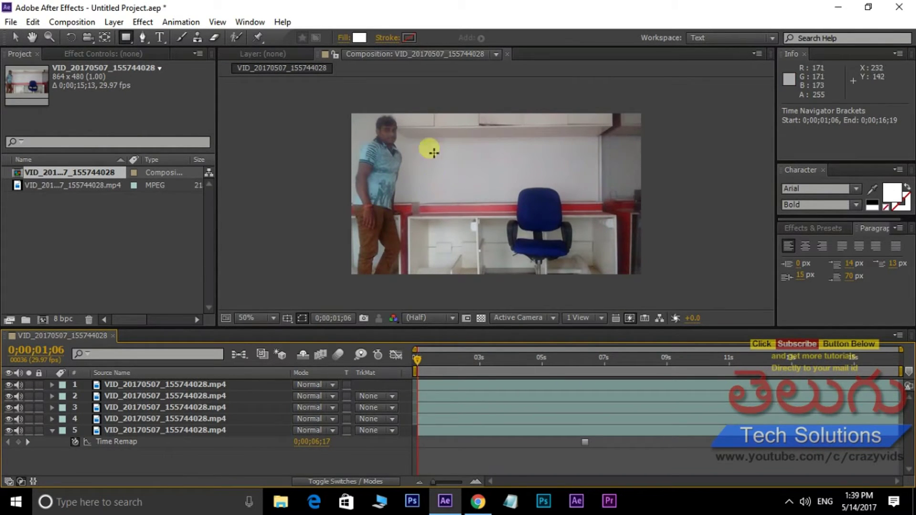
- Draw a rectangular mask on the top layer around the standing person on the left
click(136, 384)
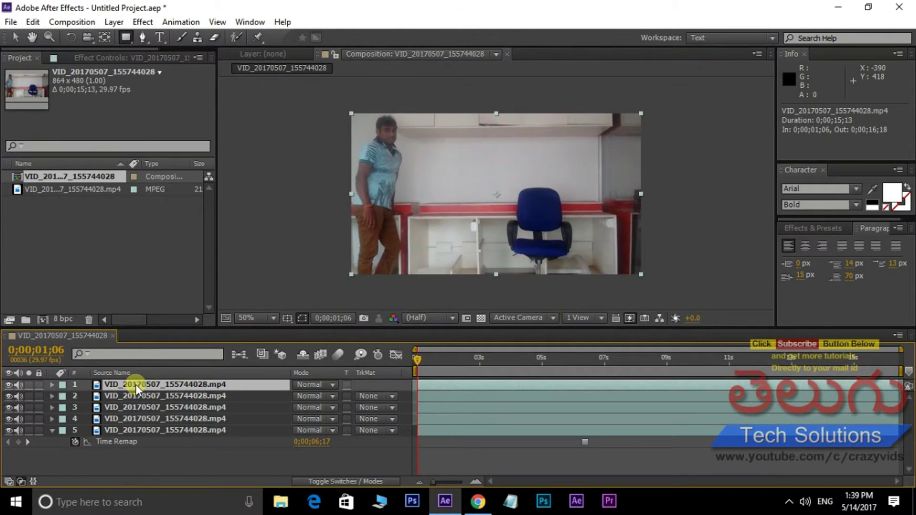
click(126, 37)
drag(328, 94, 412, 290)
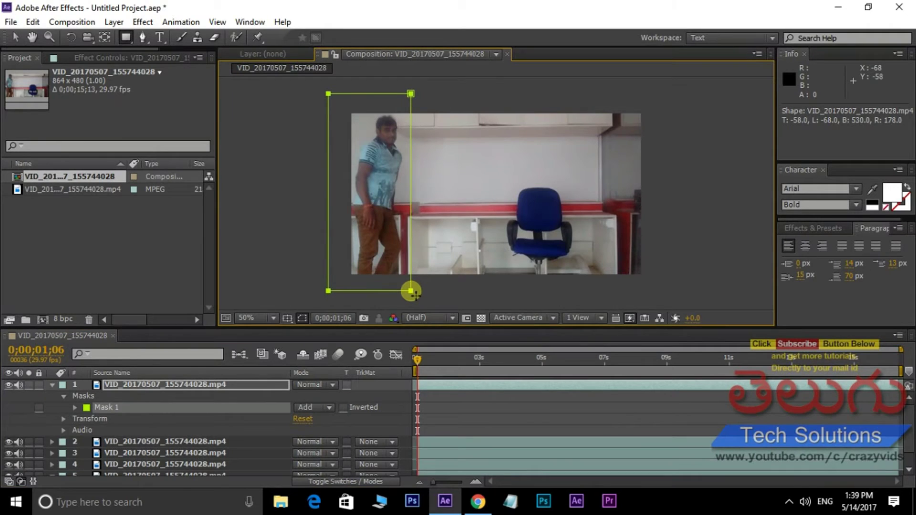
click(145, 383)
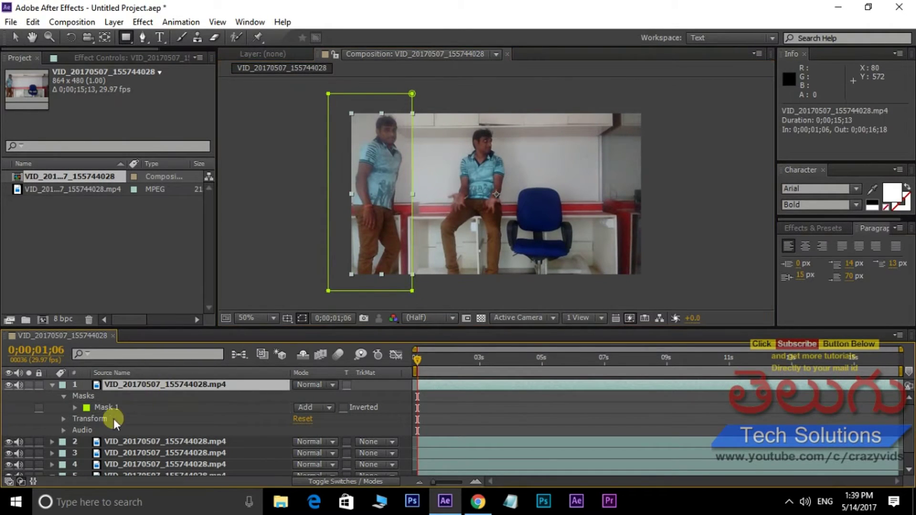
click(52, 384)
- Mask layer 2 with a rectangle around the seated person in the middle
click(159, 394)
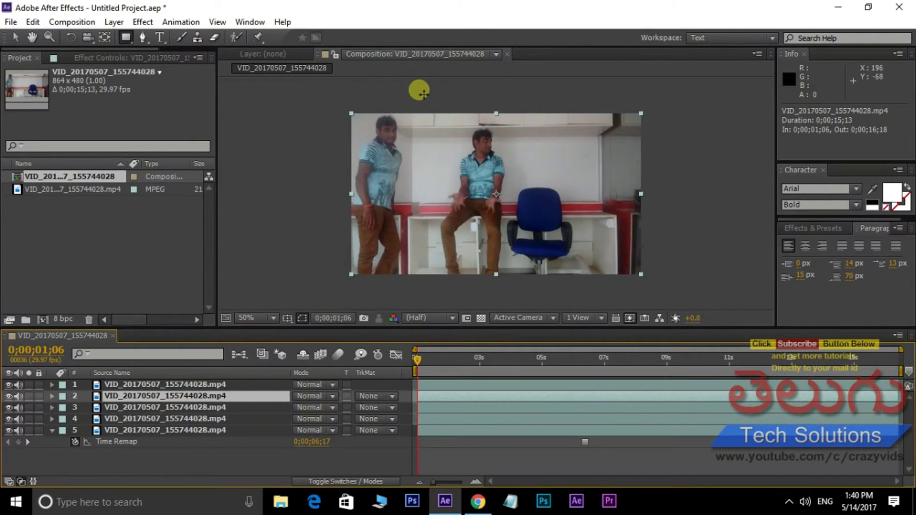
drag(427, 94, 513, 289)
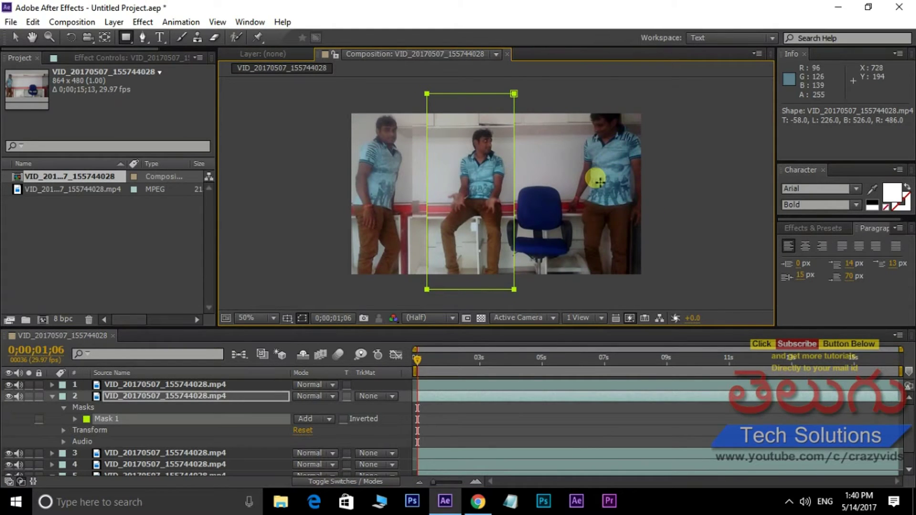
click(50, 396)
- Mask layer 3 around the standing person on the right, collapse it, and return to the Selection tool
click(143, 410)
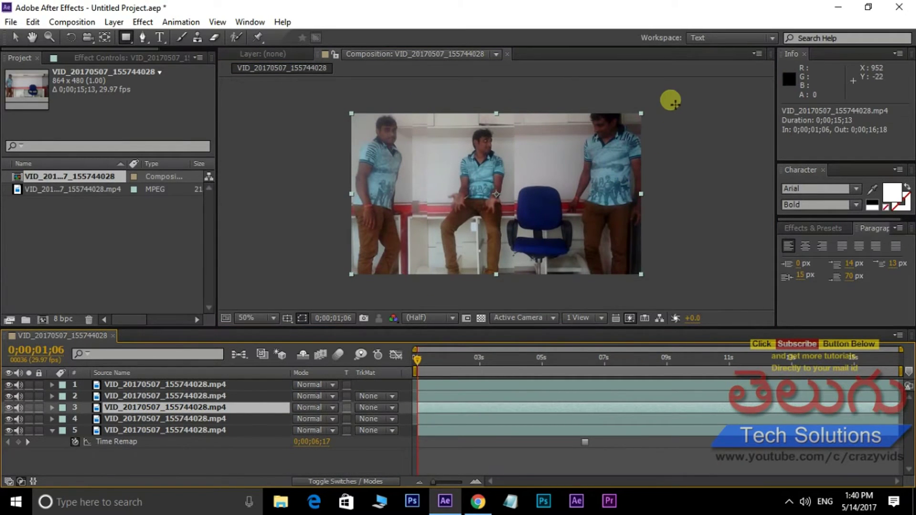
drag(670, 96, 565, 298)
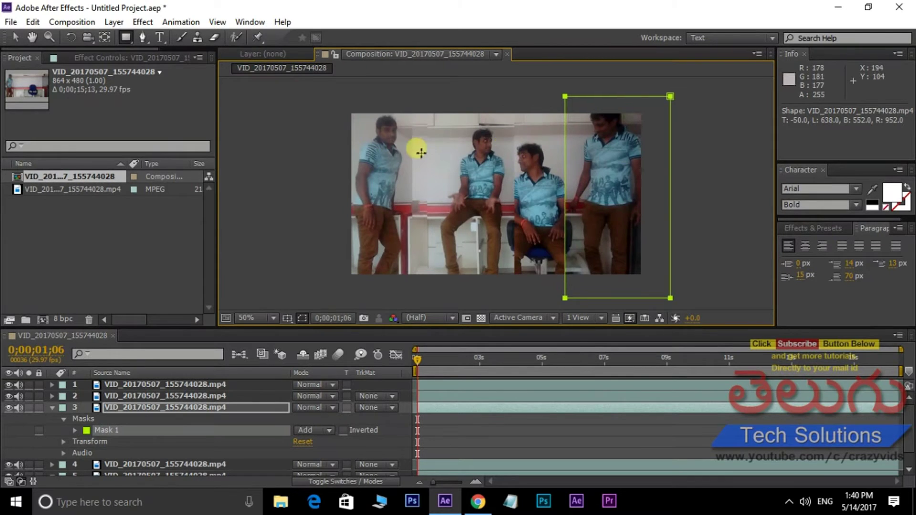
scroll(415, 147, up, 2)
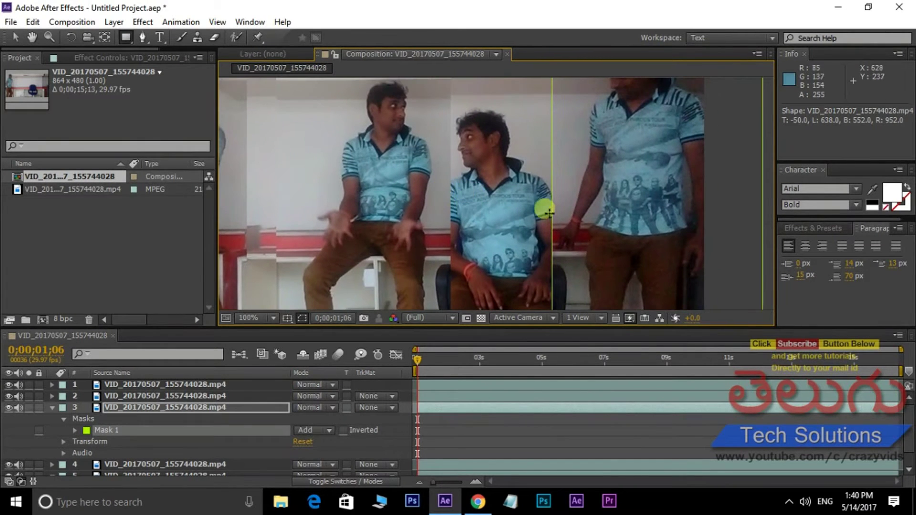
drag(542, 208, 516, 180)
drag(208, 243, 402, 221)
scroll(410, 208, down, 2)
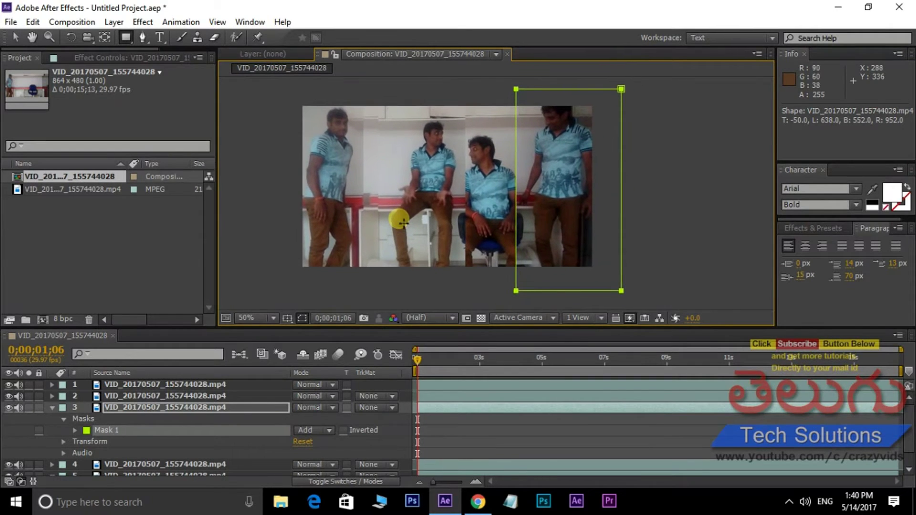
click(99, 405)
click(52, 407)
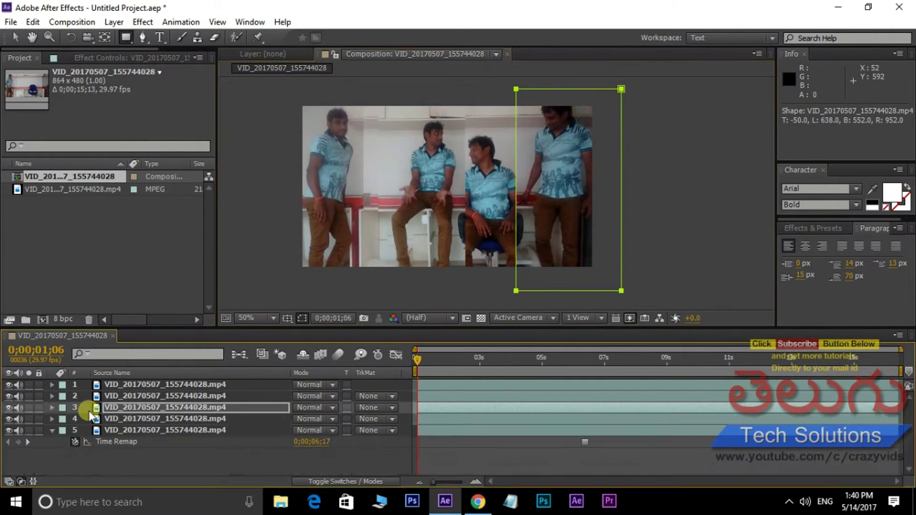
click(167, 385)
drag(315, 152, 363, 206)
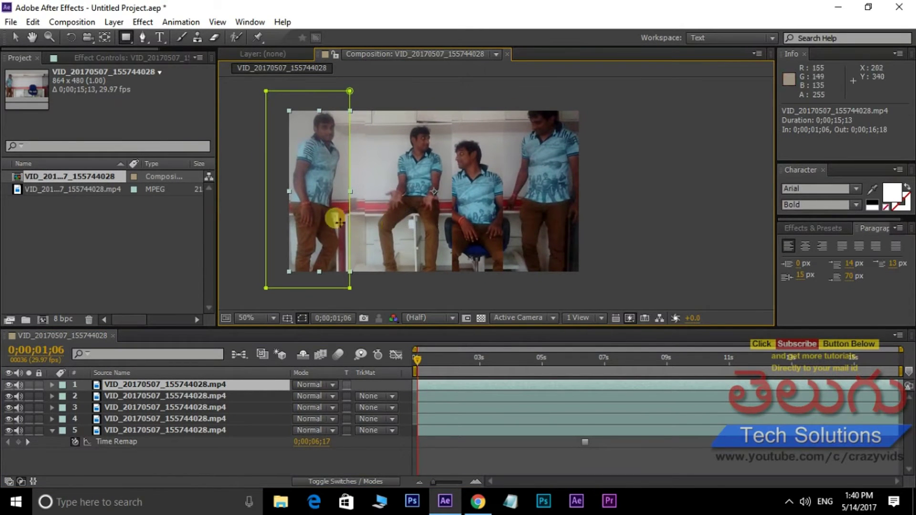
click(14, 37)
click(346, 99)
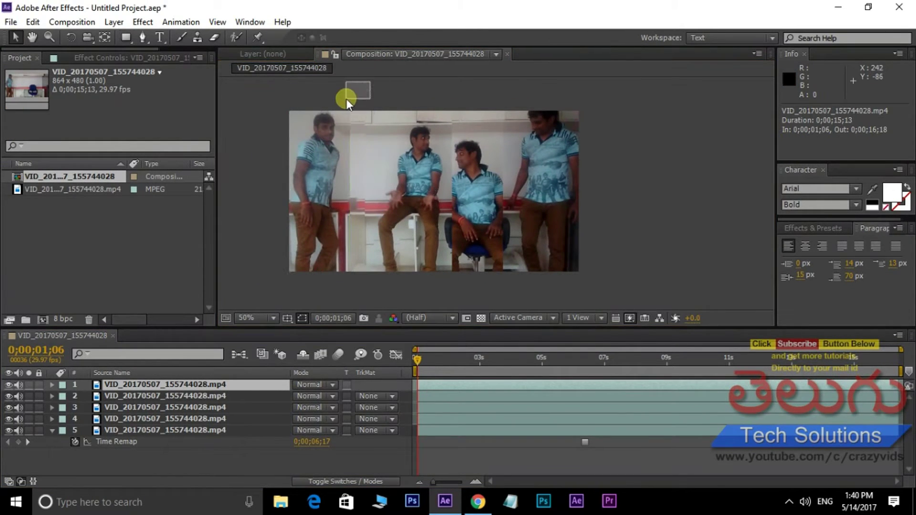
- Widen the top layer's mask by pulling its top-right and bottom-right corners outward
click(347, 120)
drag(347, 96, 404, 93)
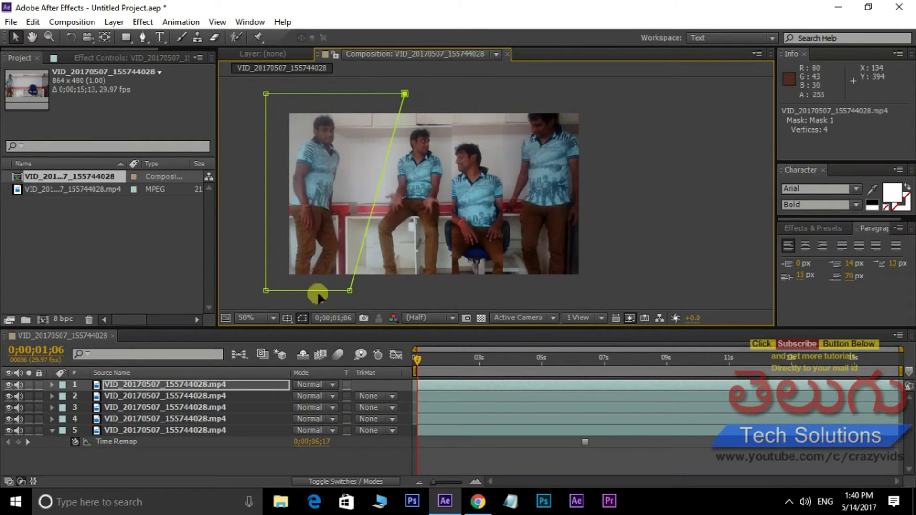
click(350, 290)
drag(349, 291, 355, 295)
- Scrub through the footage from 0;00;03;02 onward to check the top layer's mask
drag(442, 365, 476, 362)
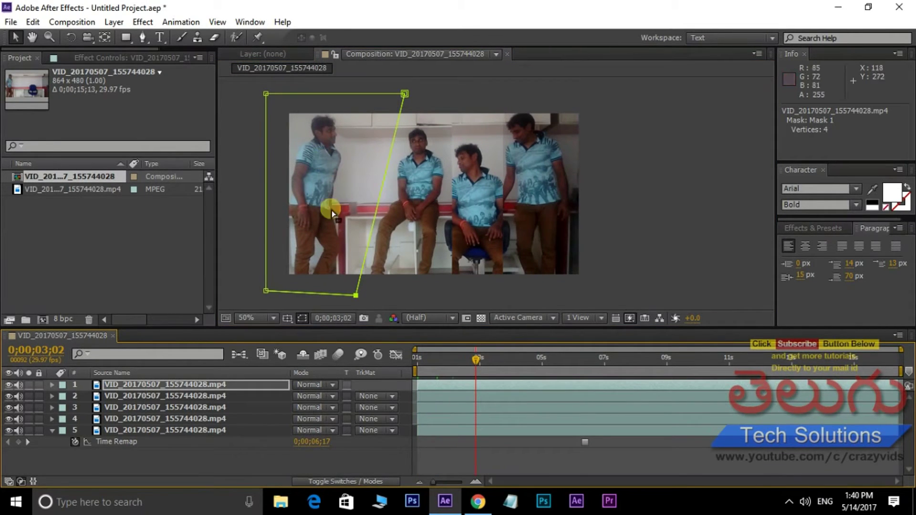
drag(490, 205, 521, 211)
drag(494, 361, 565, 361)
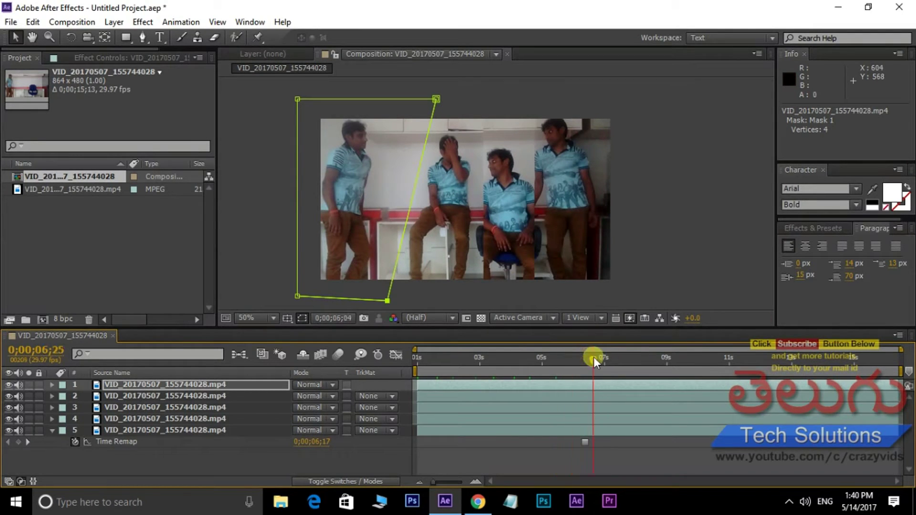
drag(594, 357, 777, 367)
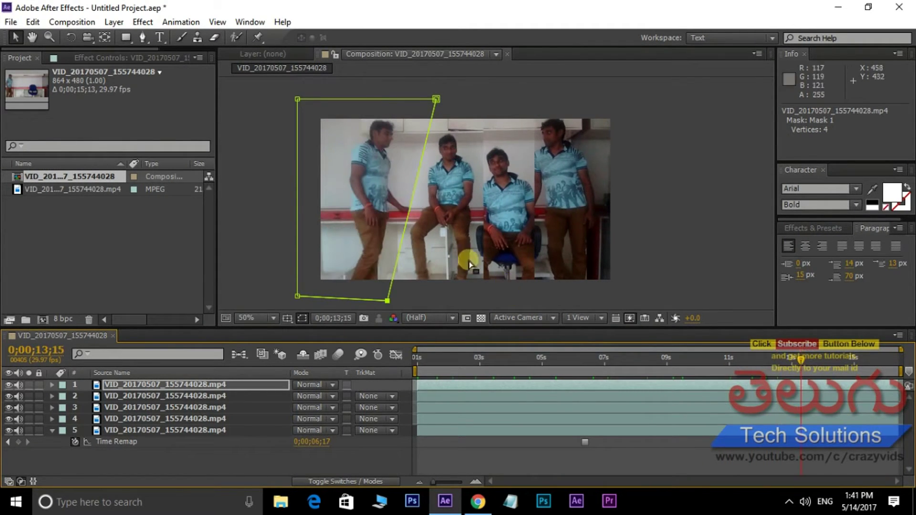
drag(405, 212, 468, 250)
scroll(435, 211, up, 2)
- At about 0;00;12;23, show layer names and twirl open the top layer's Mask 1 properties
click(778, 363)
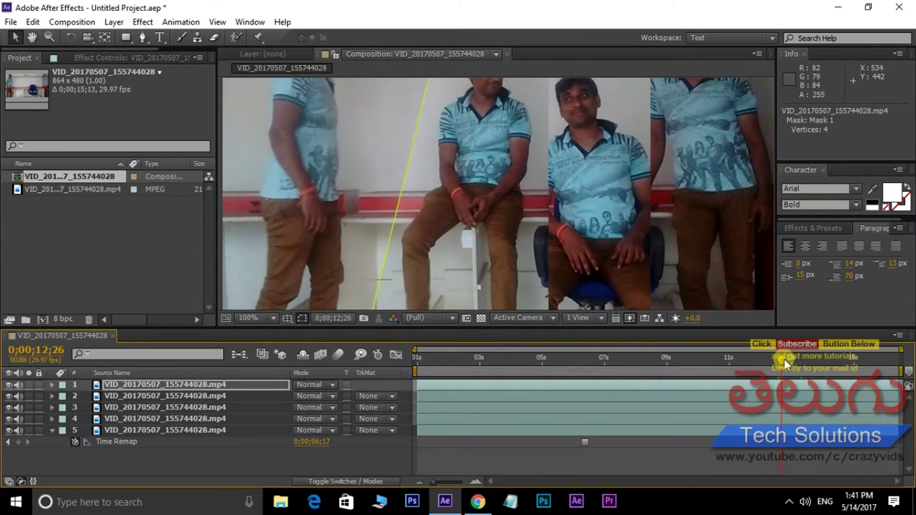
click(196, 378)
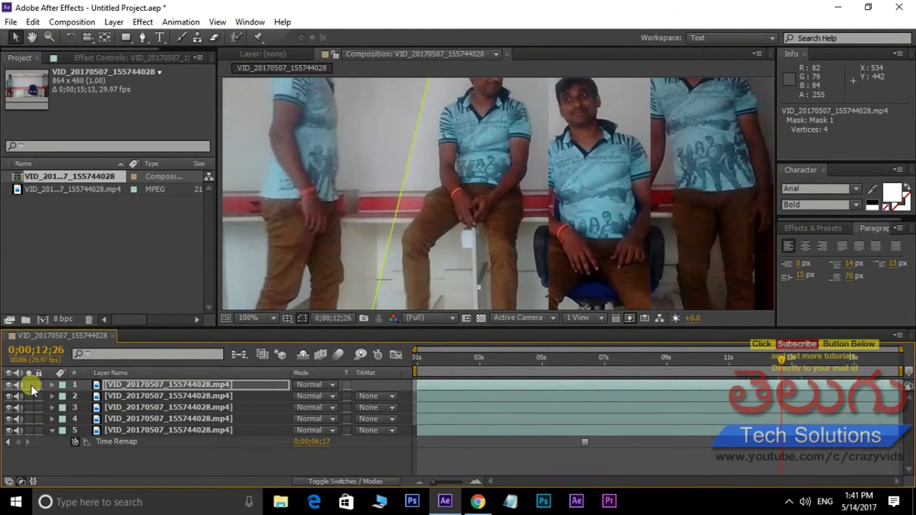
click(48, 384)
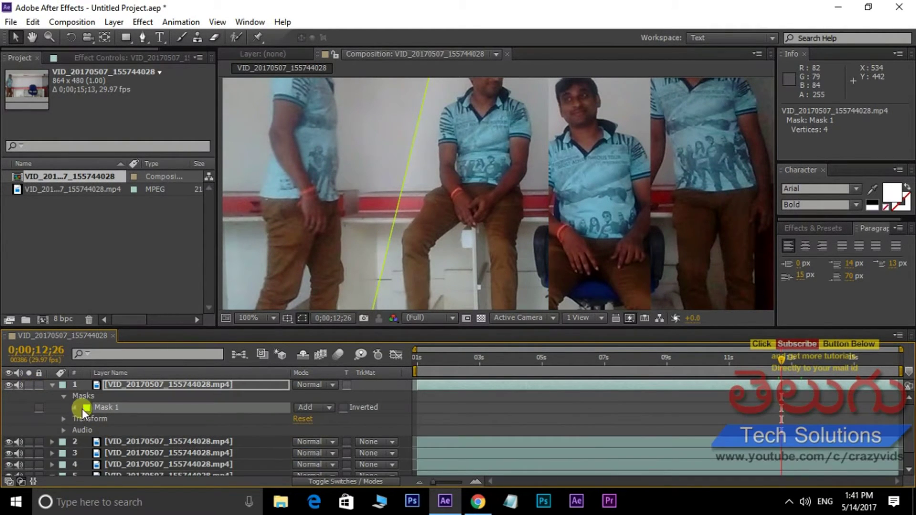
click(80, 408)
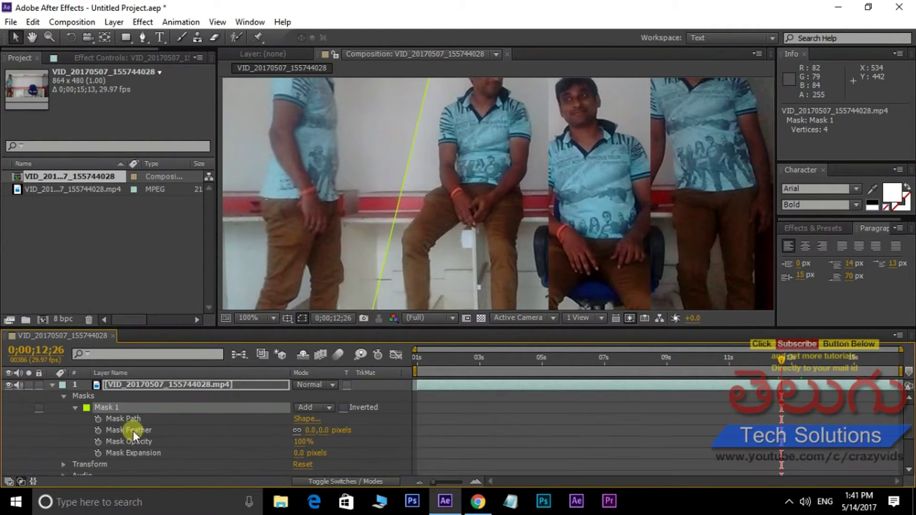
- Turn on Mask Path keyframing and add a vertex near the leg at about 0;00;13;11
click(99, 418)
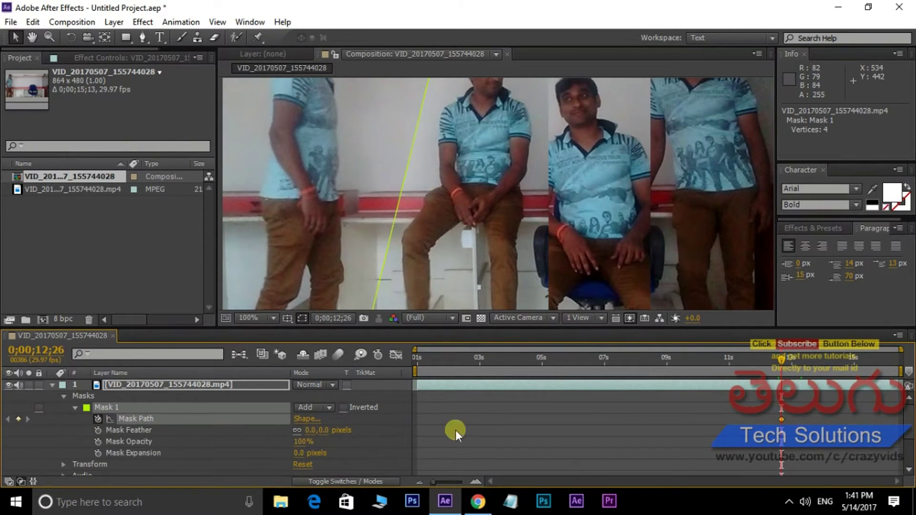
mouse_move(781, 358)
mouse_down()
mouse_move(803, 359)
mouse_move(795, 362)
mouse_up()
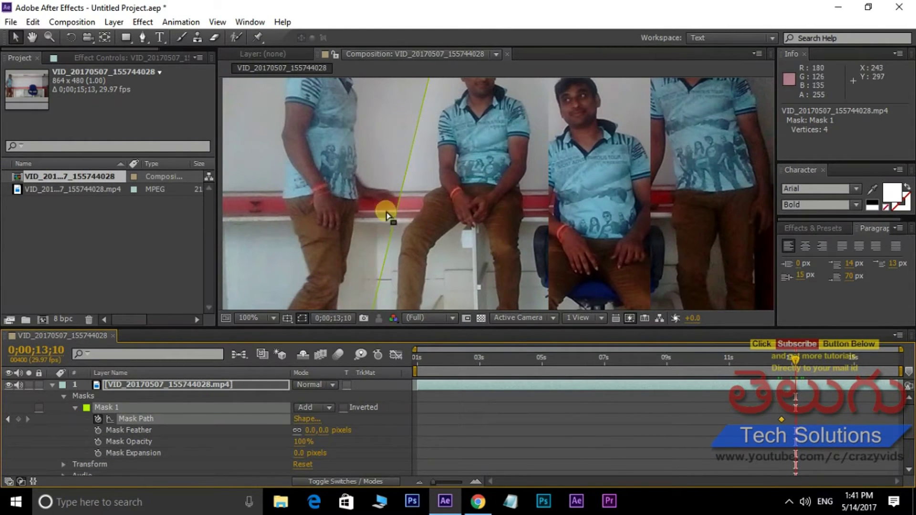
click(142, 37)
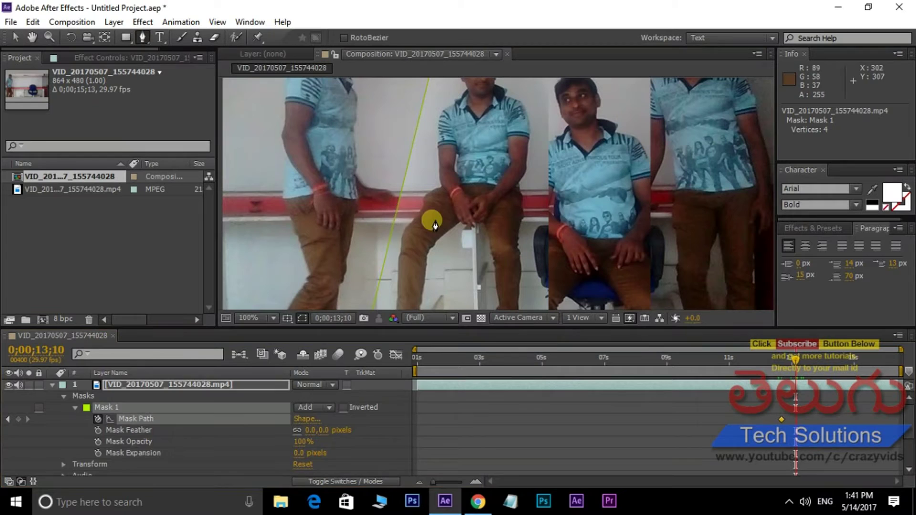
click(399, 198)
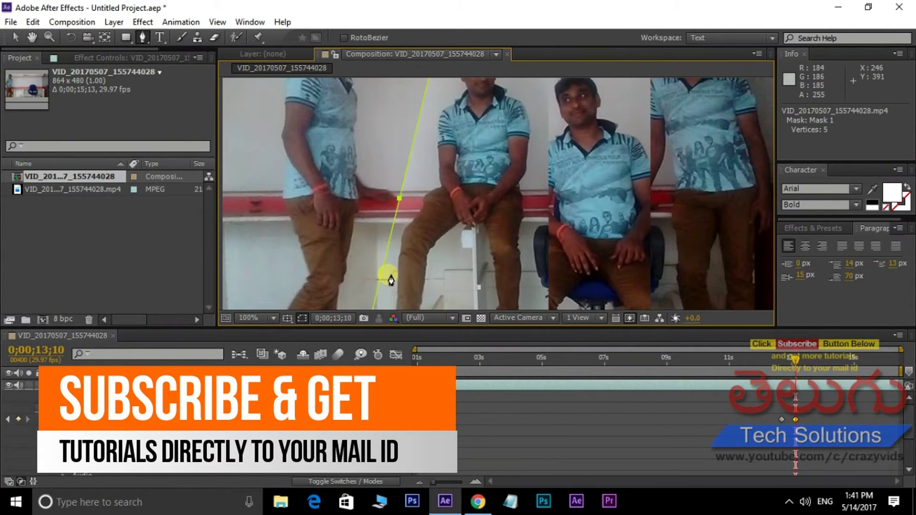
- Keyframe the mask edge bending around the knee from 0;00;13;15 to 0;00;13;28
click(801, 359)
click(805, 357)
click(394, 199)
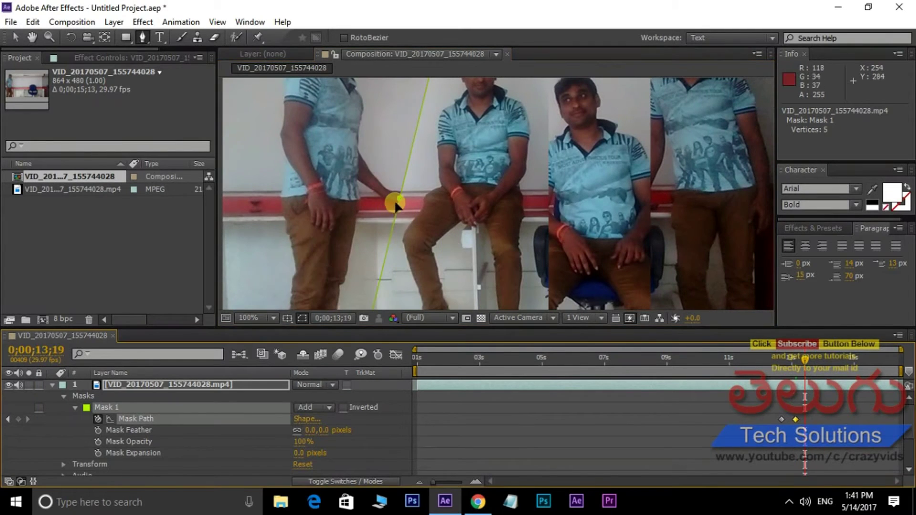
drag(398, 200, 398, 198)
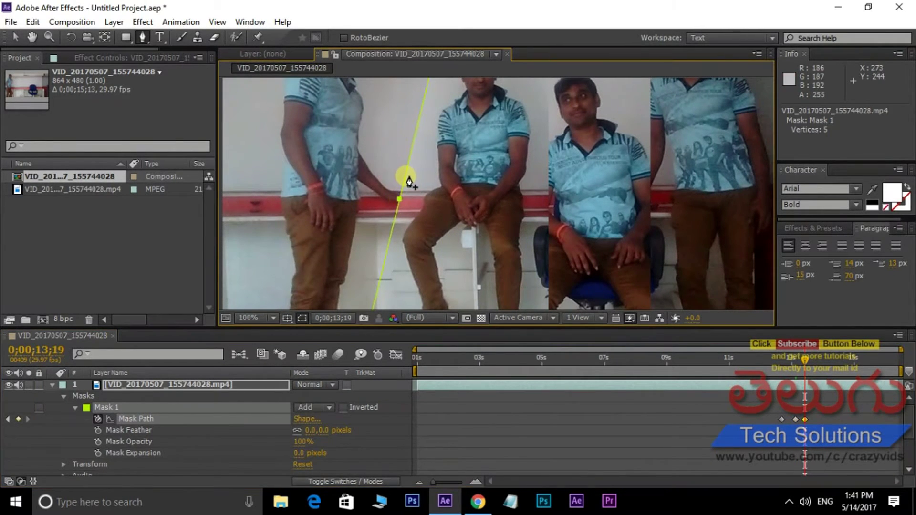
click(405, 176)
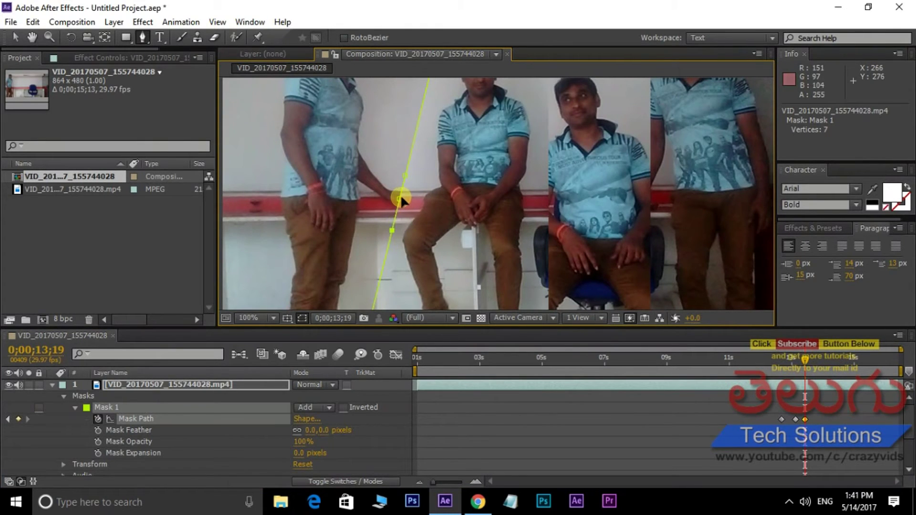
drag(399, 197, 419, 196)
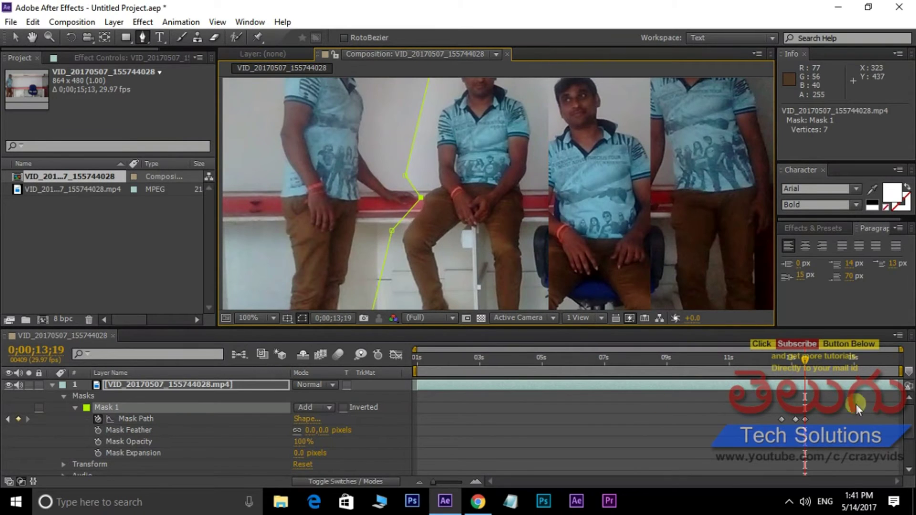
drag(805, 357, 811, 358)
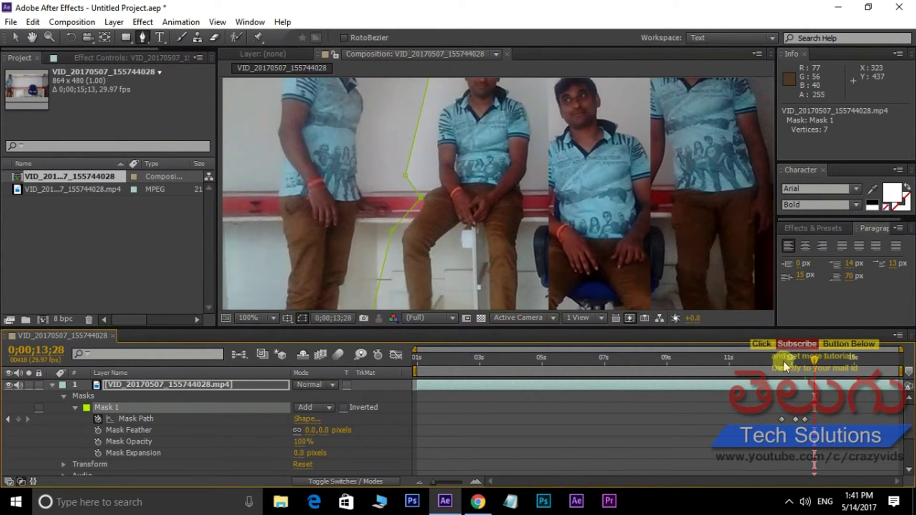
drag(422, 201, 411, 200)
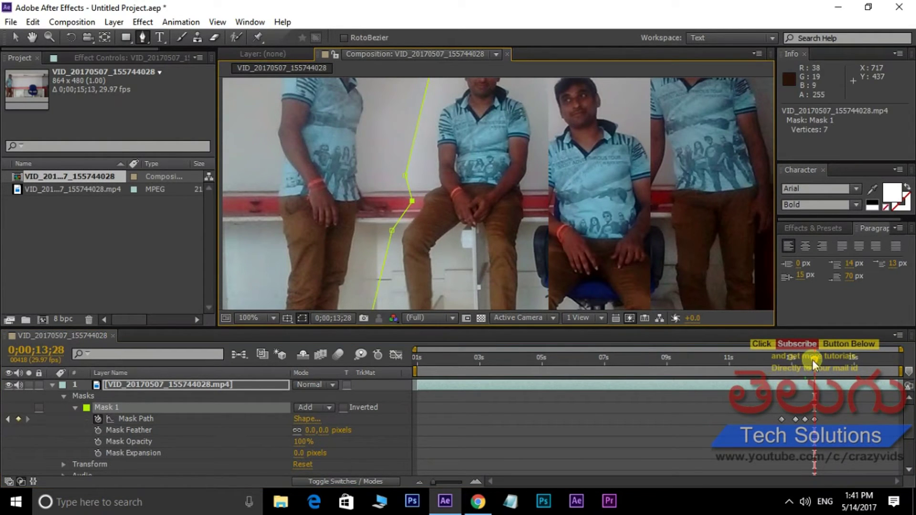
mouse_move(809, 359)
mouse_down()
mouse_move(859, 356)
mouse_move(808, 363)
mouse_up()
- Zoom out and preview the animated mask starting from 0;00;12;15
scroll(430, 224, down, 2)
drag(459, 191, 395, 170)
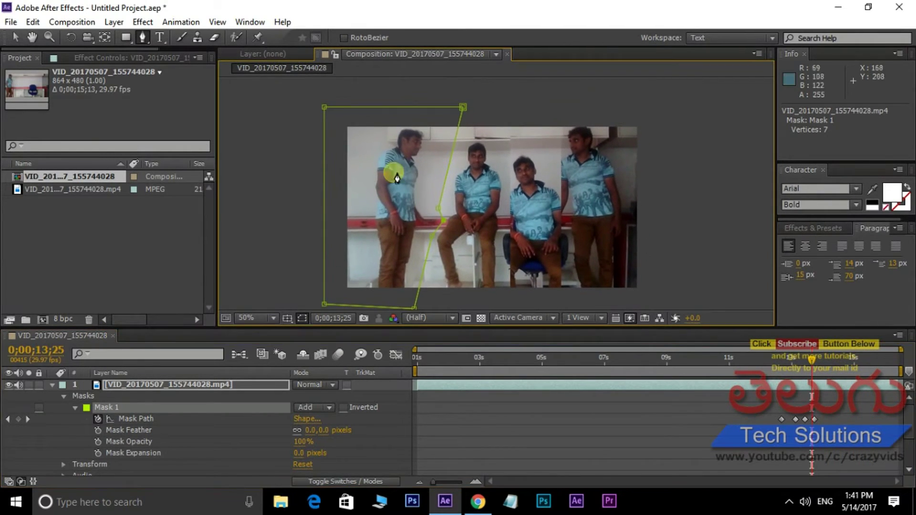
drag(791, 367, 770, 370)
key(space)
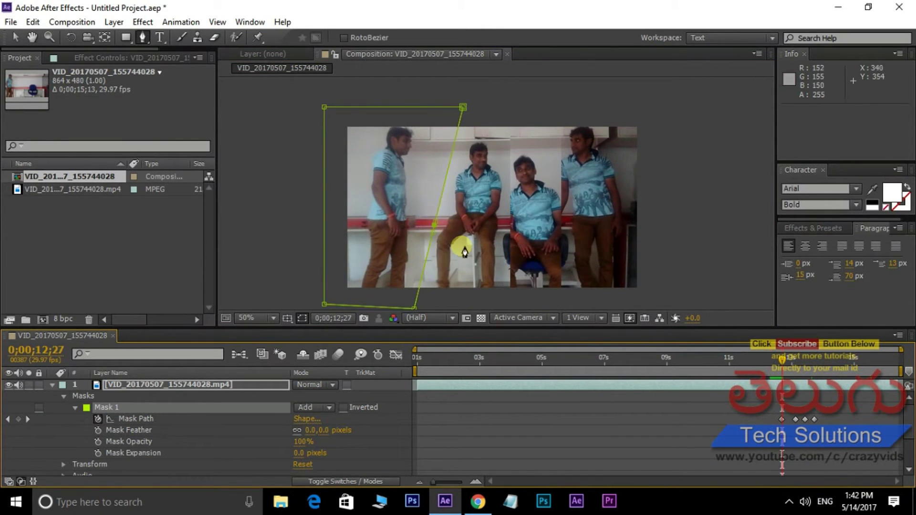
- Zoom and pan around the viewer to inspect the mask edge at the seated man's knee
scroll(435, 228, up, 2)
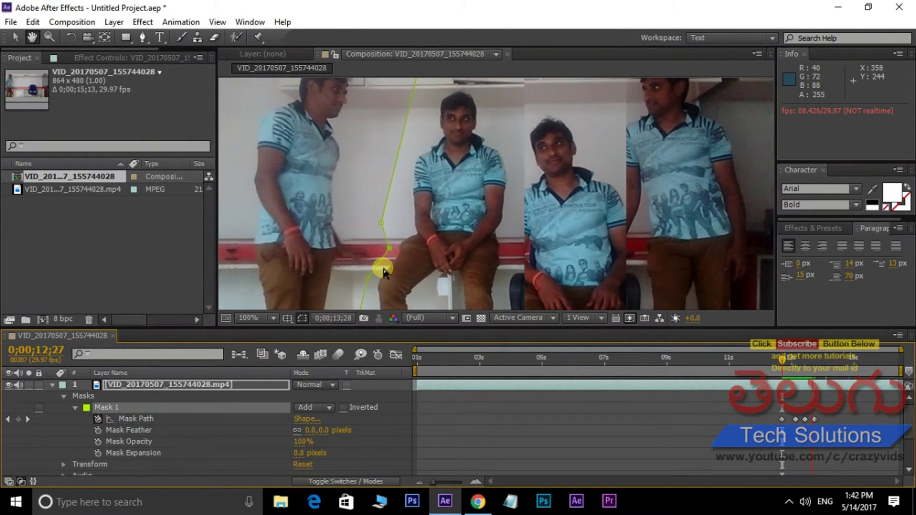
key(g)
scroll(487, 224, down, 2)
drag(479, 231, 416, 229)
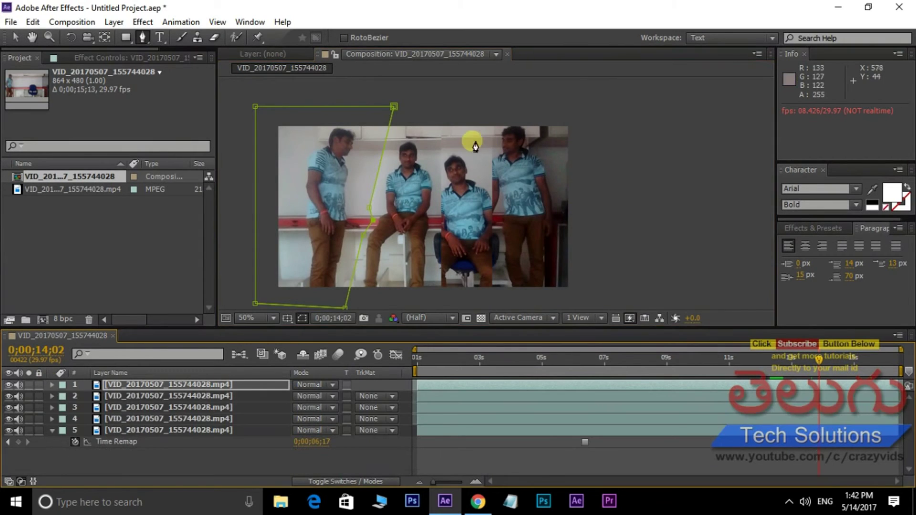
scroll(432, 200, up, 2)
drag(418, 173, 541, 210)
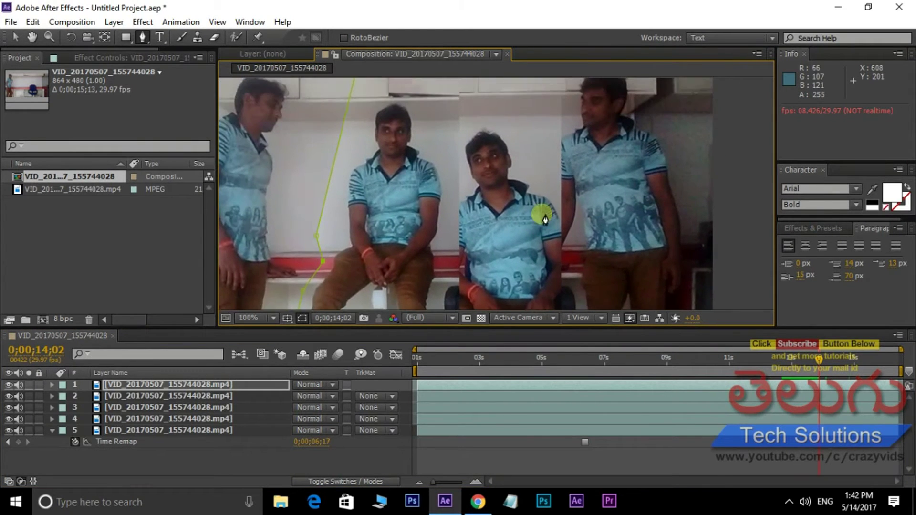
scroll(526, 198, down, 2)
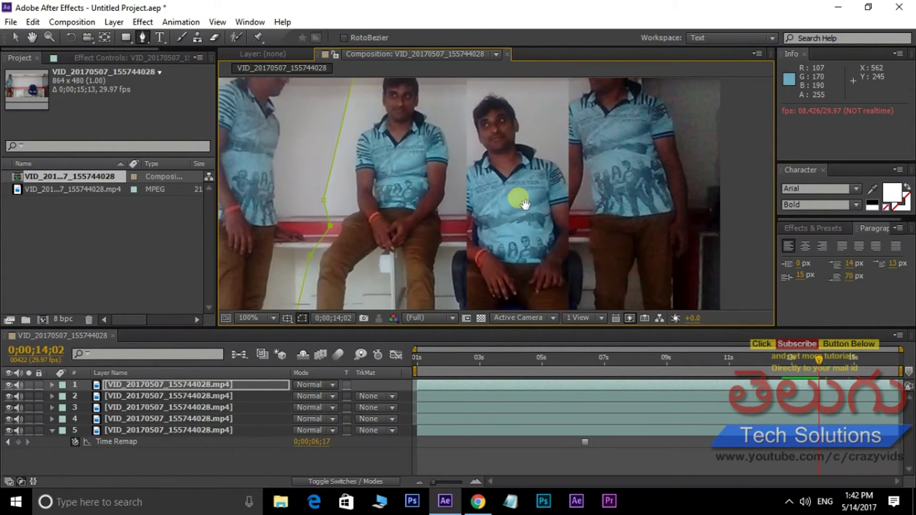
- Select layer 2, reveal its Mask 1 properties, and frame the mask in the viewer
click(125, 394)
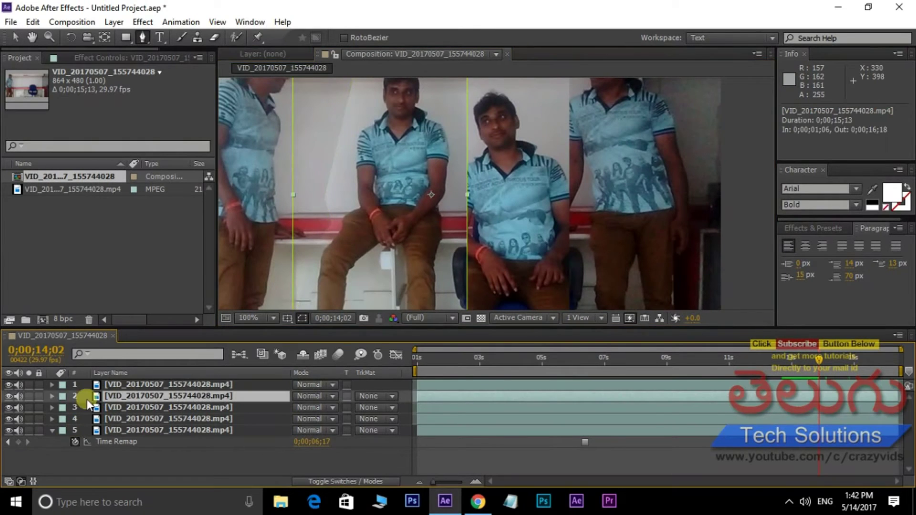
click(51, 396)
click(125, 419)
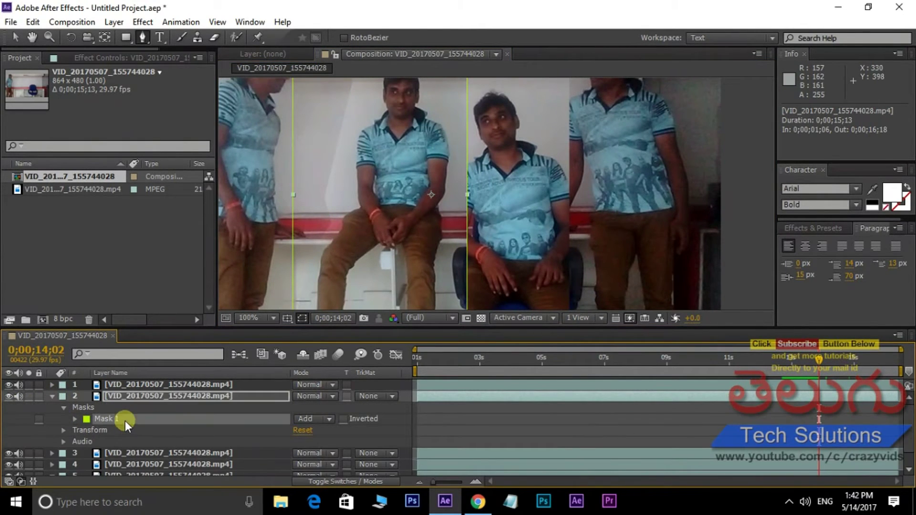
scroll(626, 199, right, 1)
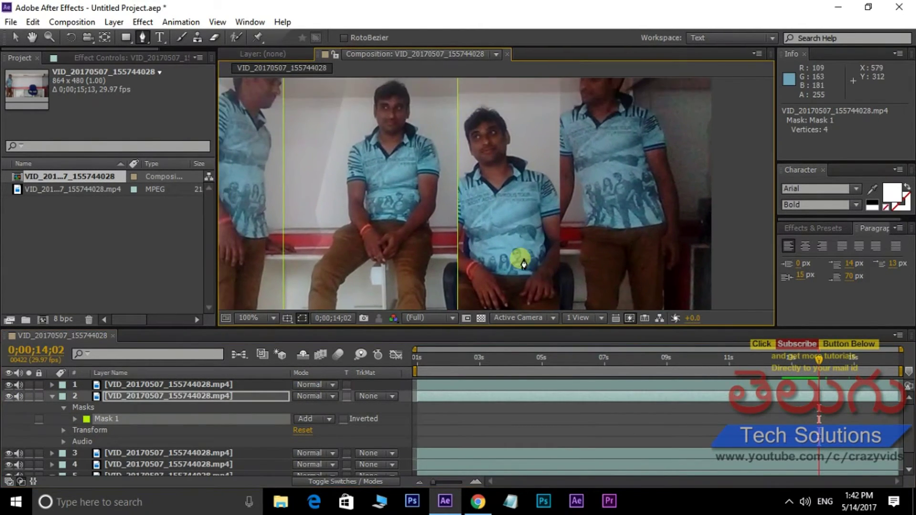
drag(506, 194, 482, 222)
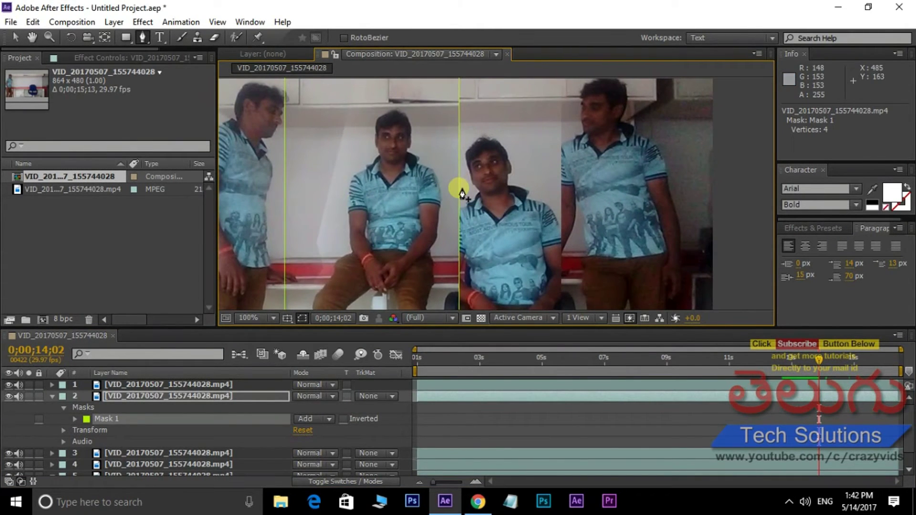
- Bend layer 2's mask edge along the seated person's left side and add a vertex on the right edge
drag(459, 187, 445, 184)
scroll(494, 226, down, 3)
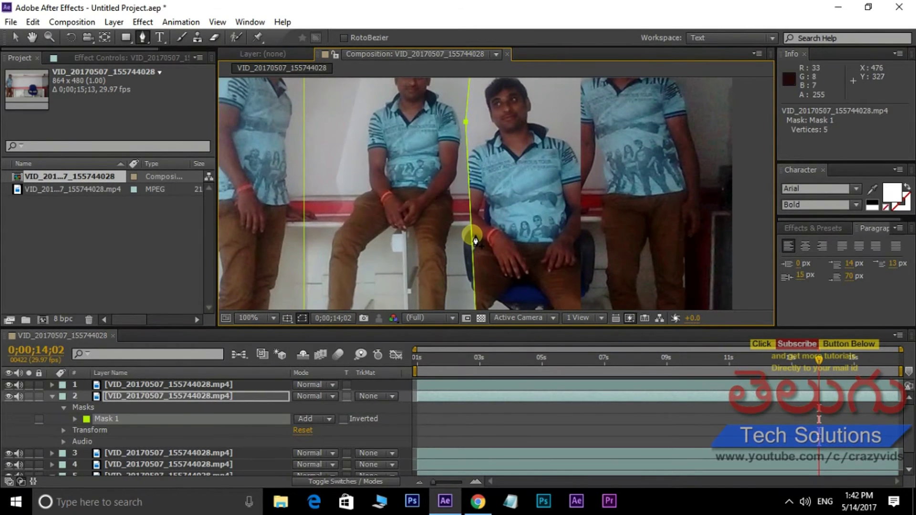
drag(472, 233, 458, 234)
scroll(477, 257, down, 5)
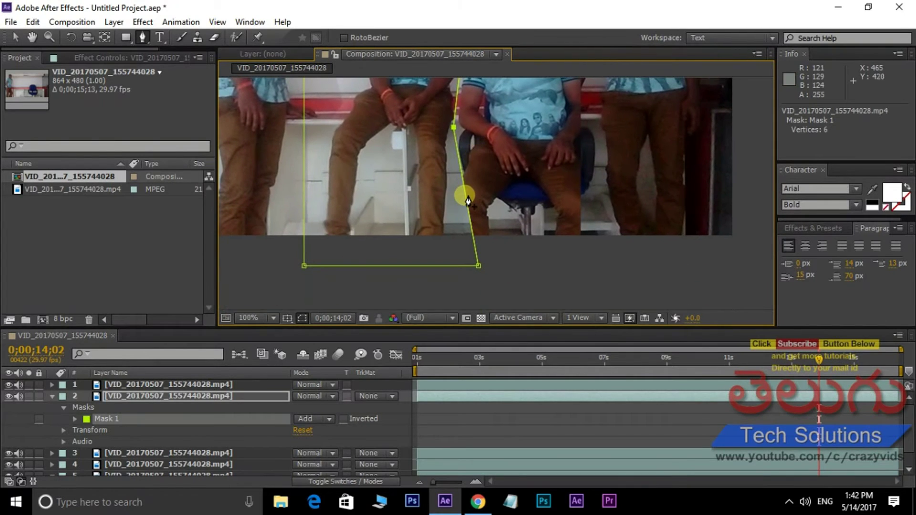
drag(478, 265, 459, 273)
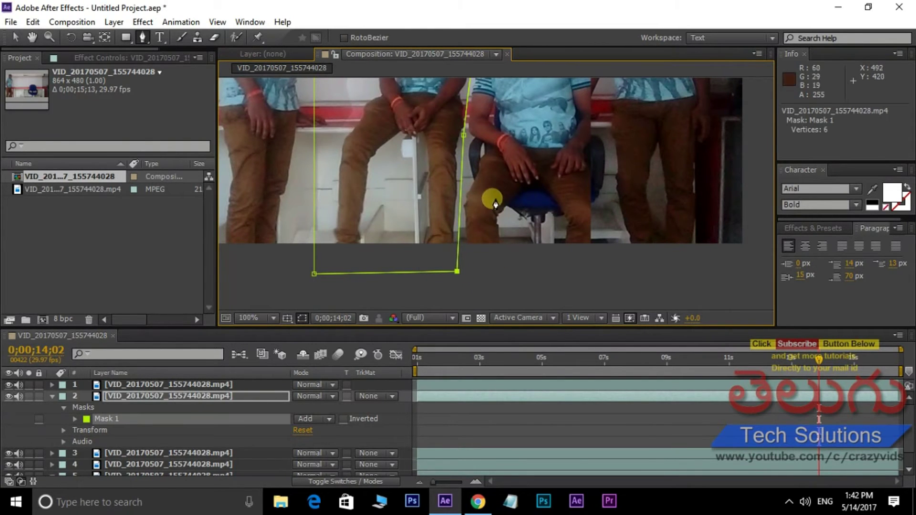
drag(491, 198, 474, 271)
drag(497, 157, 472, 119)
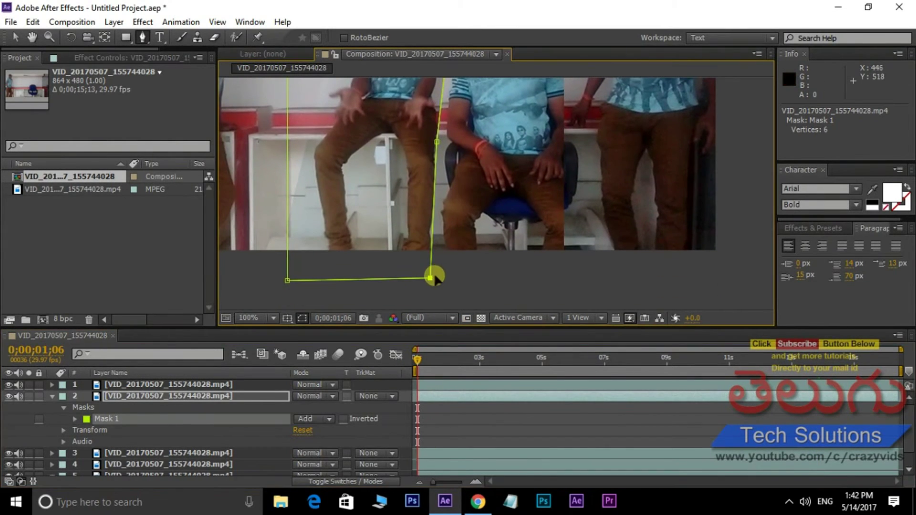
click(439, 185)
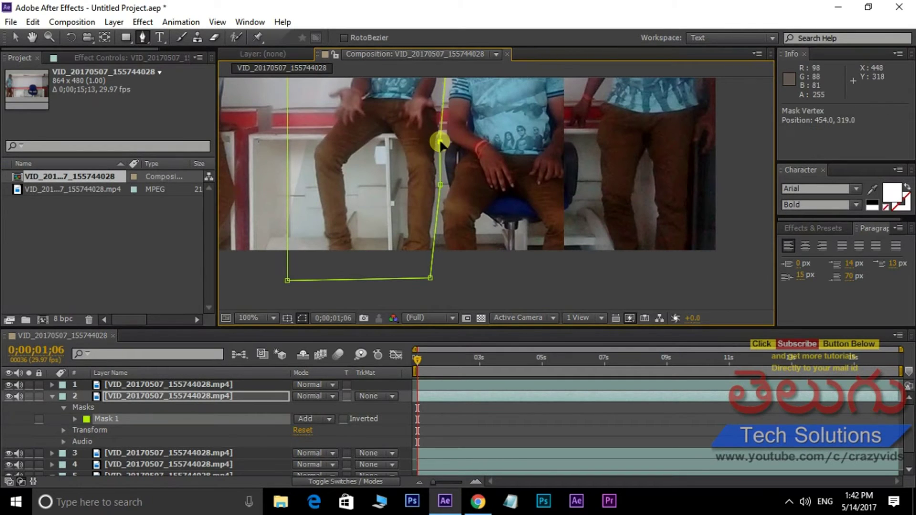
drag(440, 143, 431, 224)
- Step through the composite from about two seconds to 0;00;10;12, zoomed out to 50%
click(444, 358)
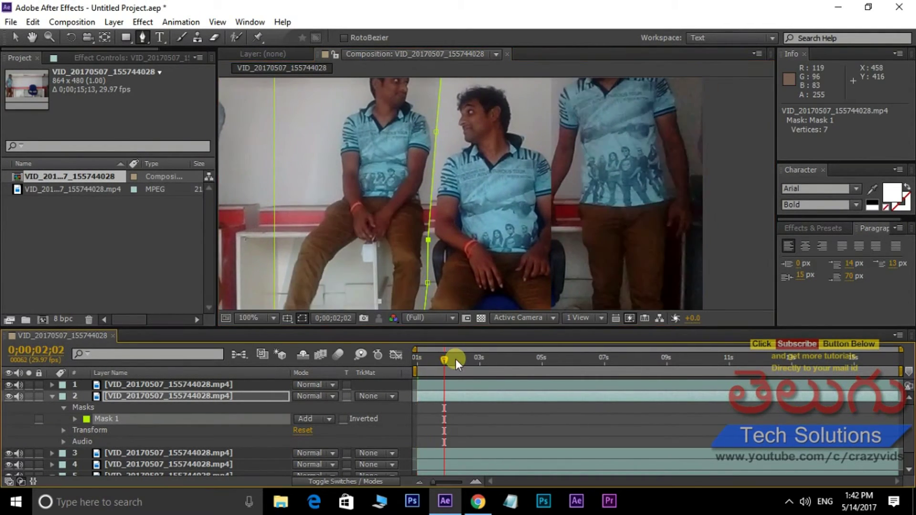
scroll(527, 248, down, 2)
mouse_move(526, 227)
mouse_down()
mouse_move(535, 227)
mouse_move(529, 239)
mouse_up()
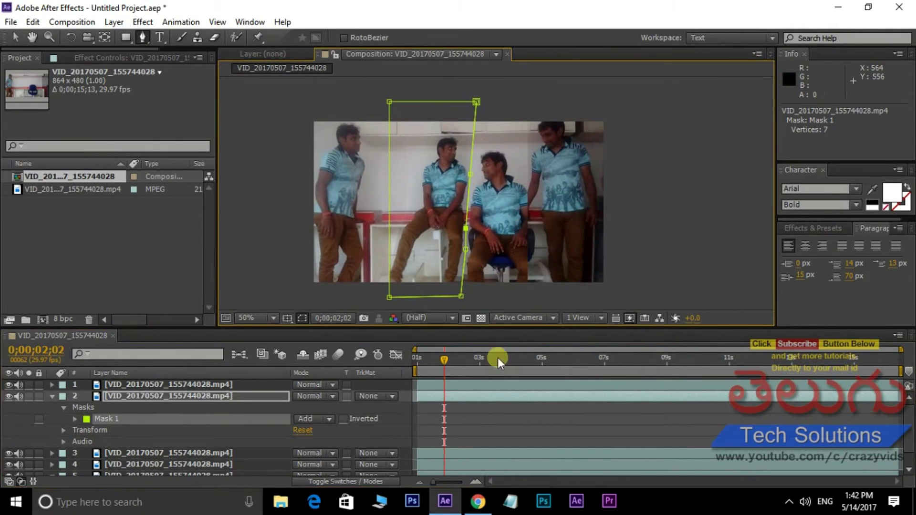
click(473, 358)
click(475, 359)
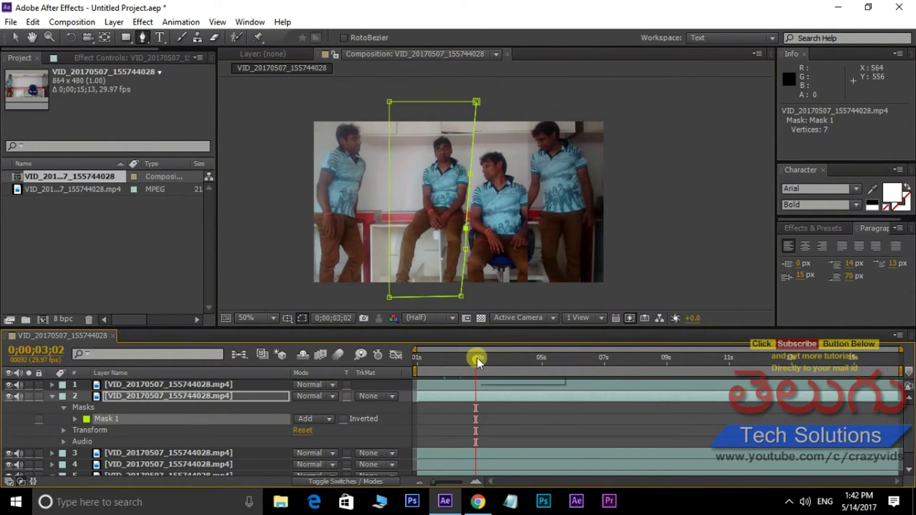
click(497, 358)
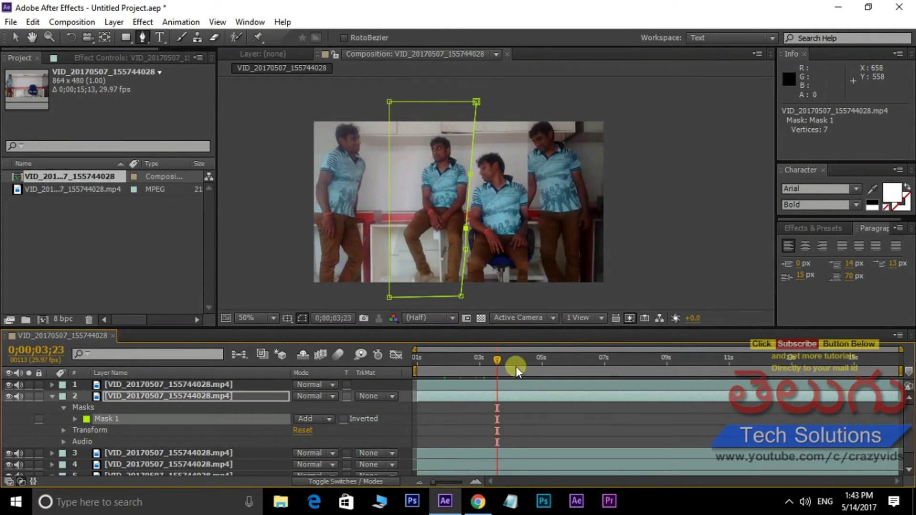
drag(545, 356, 605, 362)
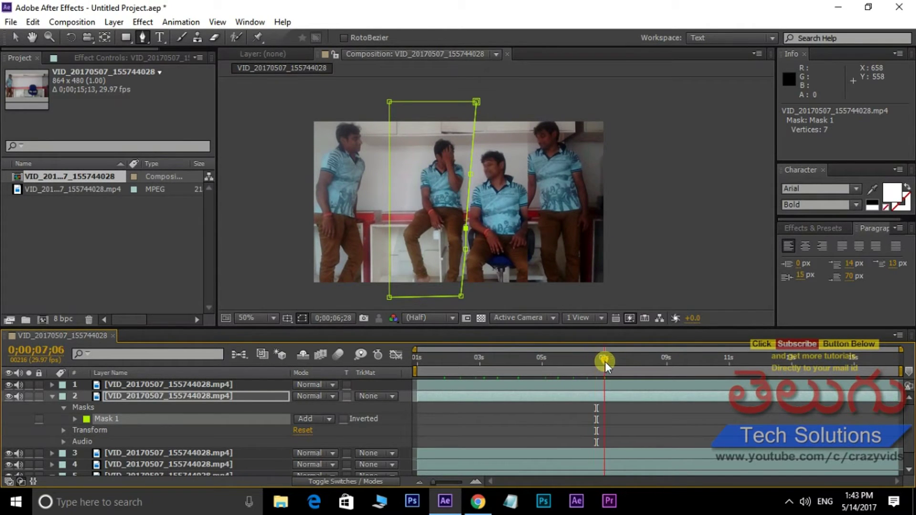
click(620, 361)
click(640, 363)
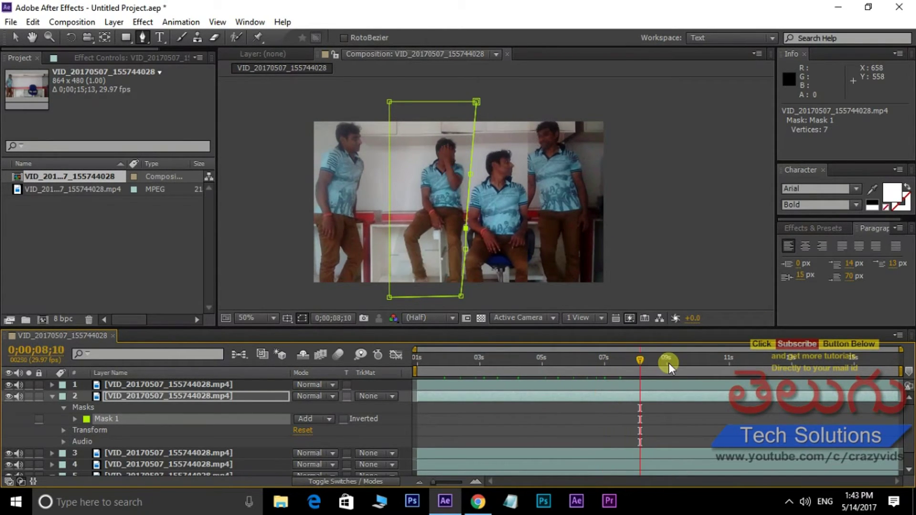
click(669, 362)
click(704, 360)
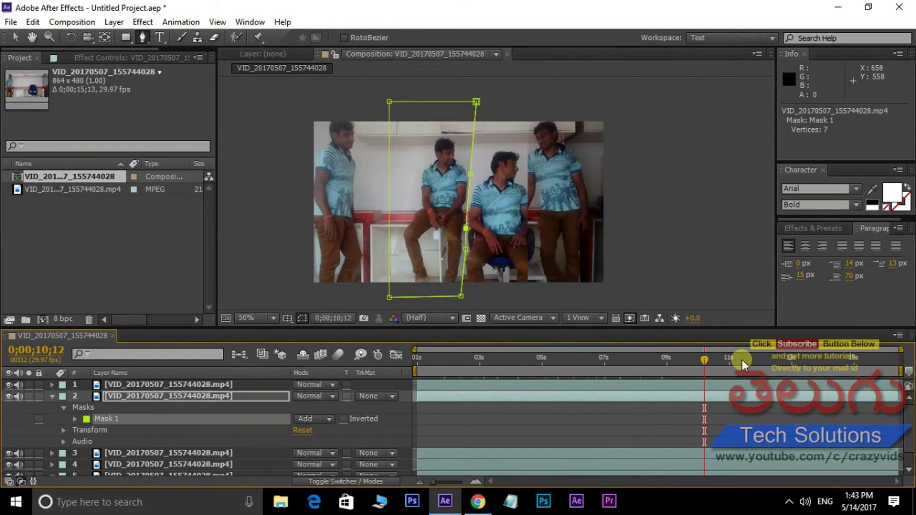
- Continue previewing to 0;00;16;13, then collapse layer 2's mask properties
click(742, 359)
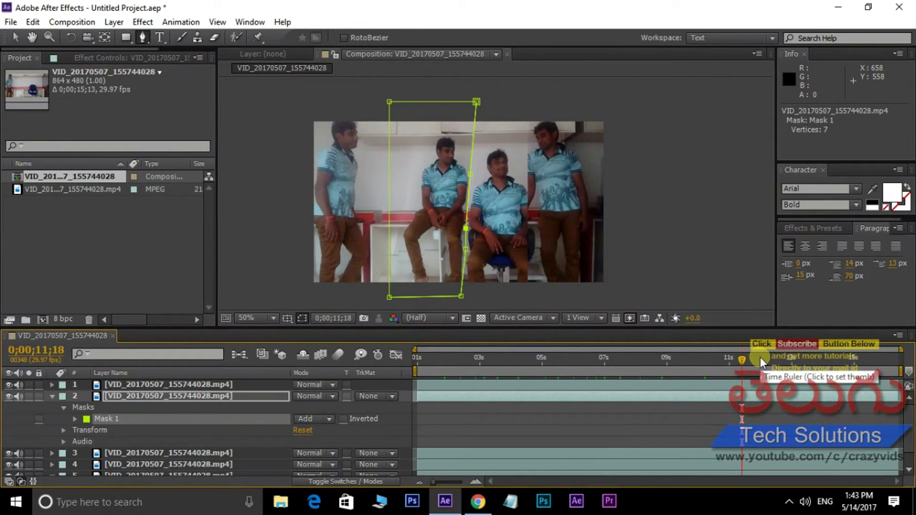
click(760, 358)
click(782, 358)
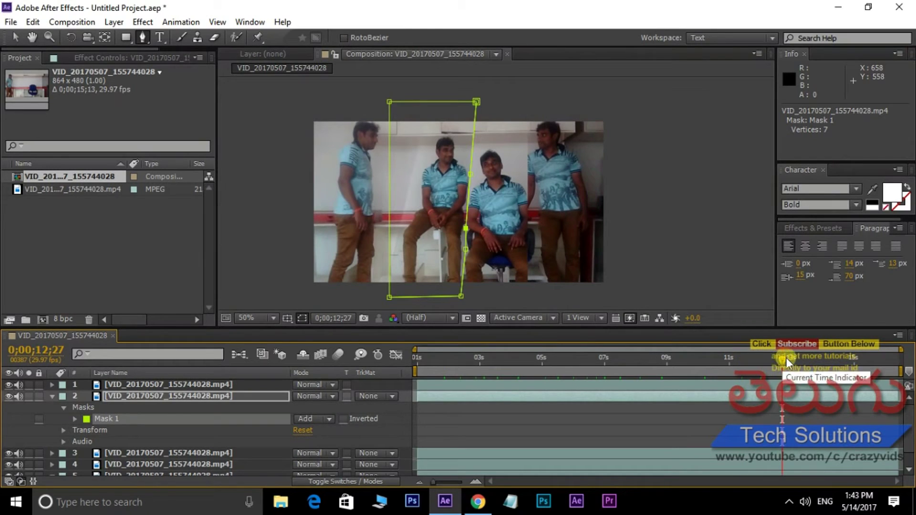
click(800, 359)
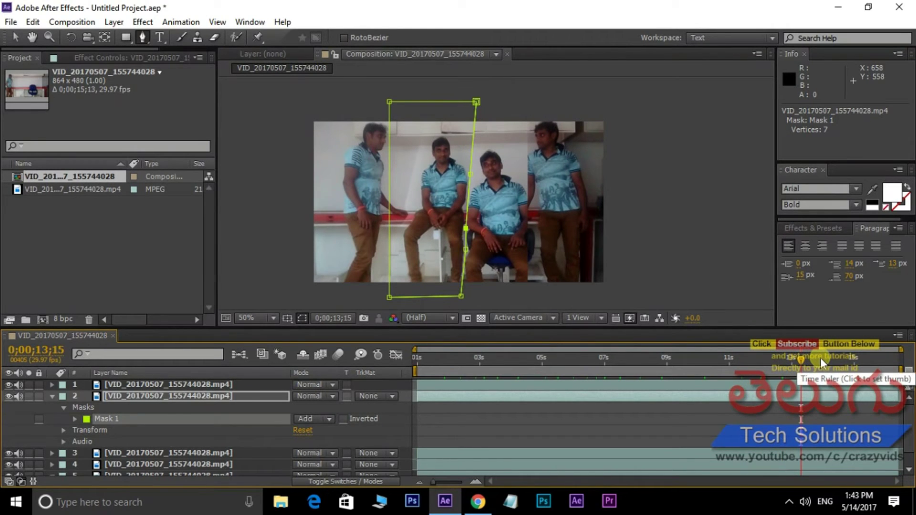
click(821, 357)
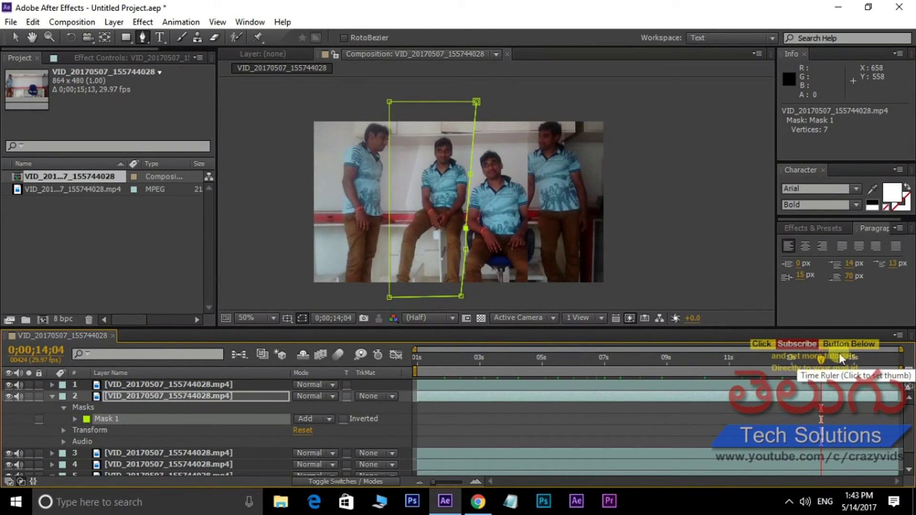
click(836, 354)
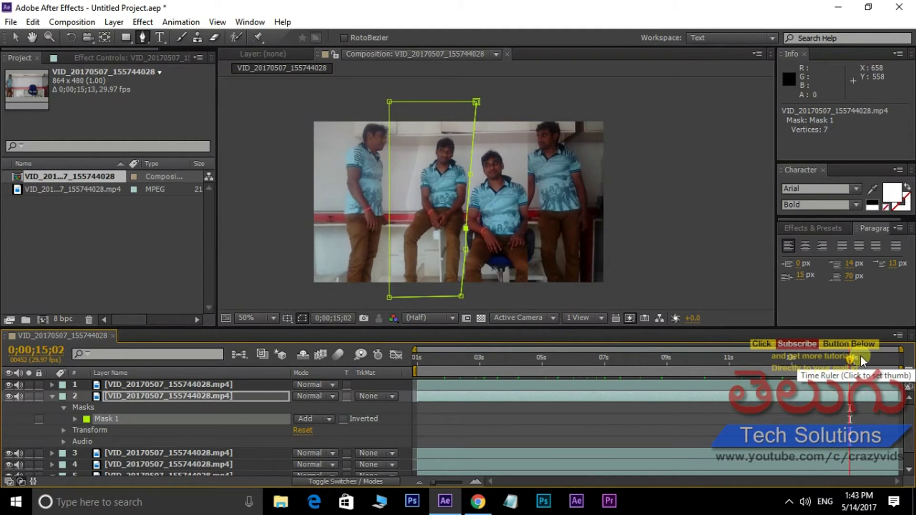
click(861, 356)
drag(860, 356, 893, 356)
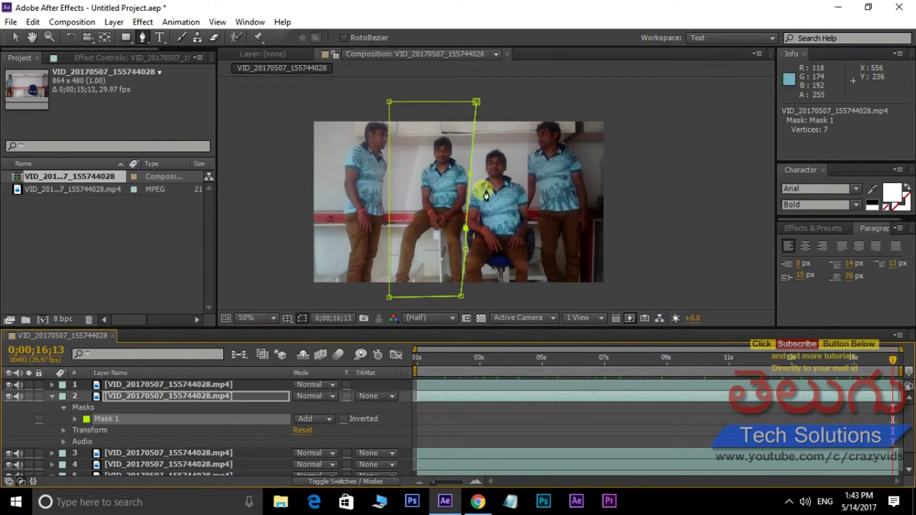
click(583, 180)
click(52, 396)
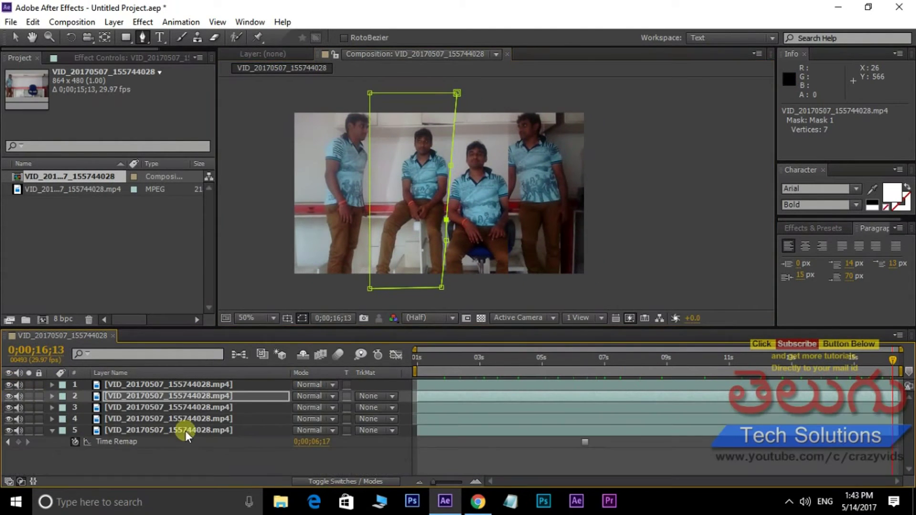
- Select layer 3 and pull its mask's left-edge vertex up and to the left
click(173, 410)
scroll(472, 200, up, 2)
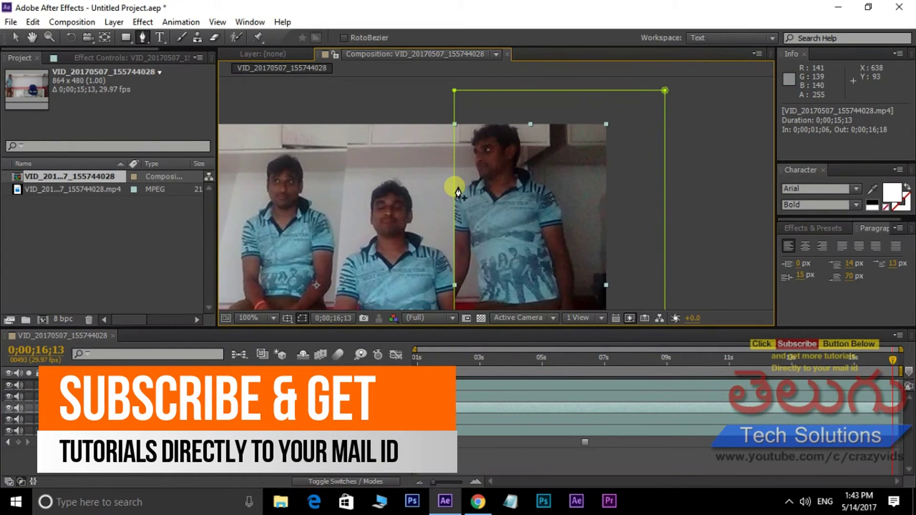
key(v)
double_click(454, 185)
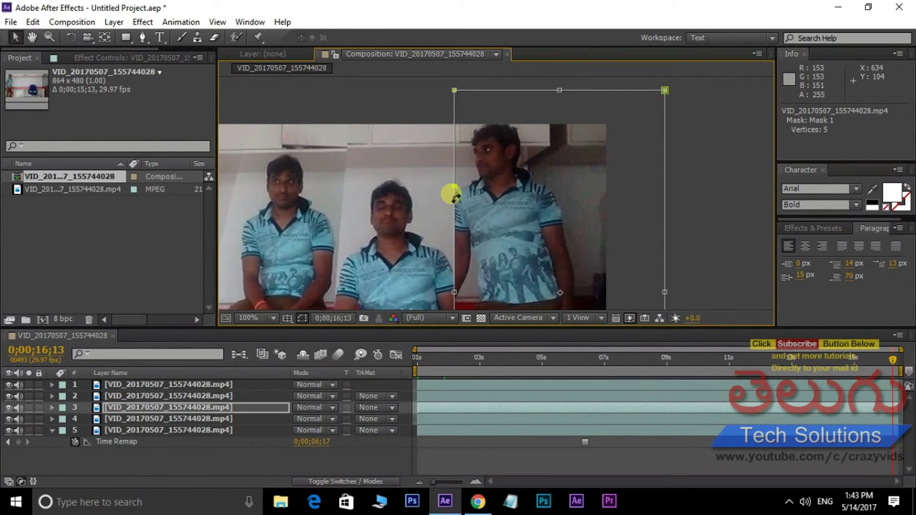
key(ctrl+z)
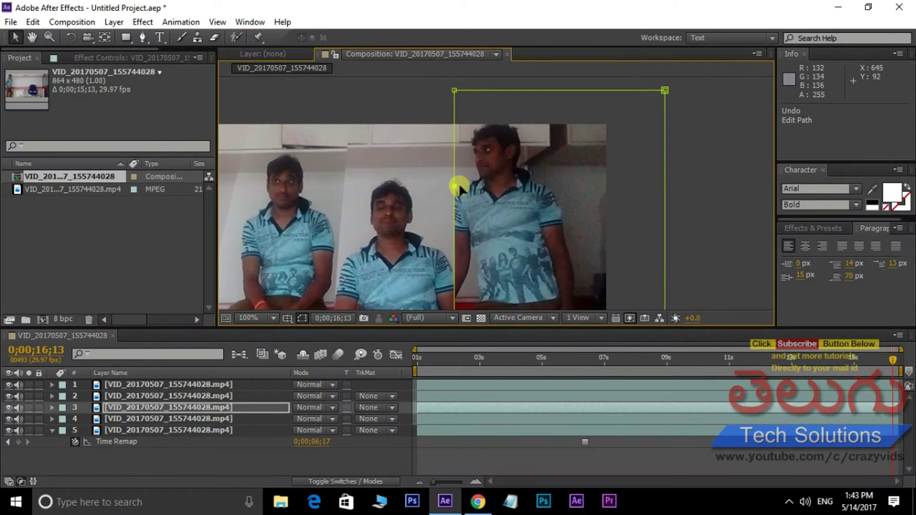
drag(454, 185, 412, 155)
drag(467, 214, 418, 146)
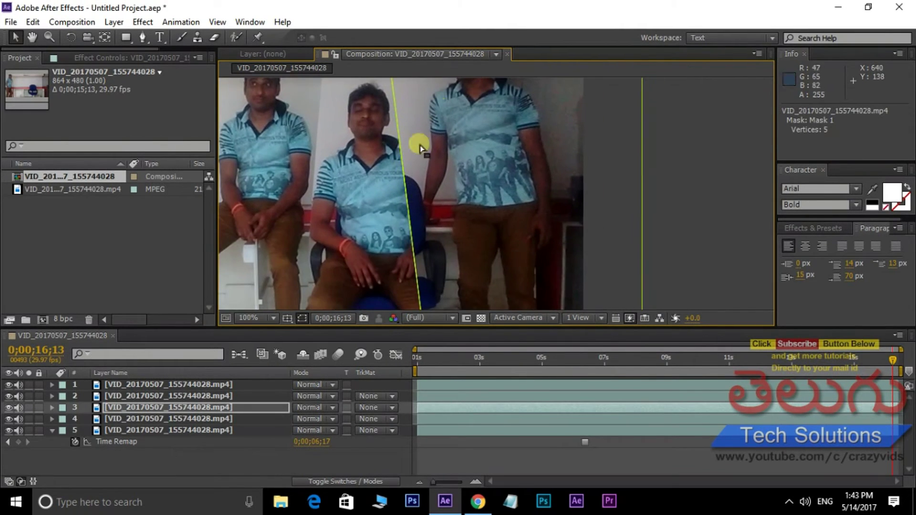
- Add vertices near the seated man's shoulder and move them to straighten the mask edge along his arm
click(145, 37)
drag(402, 147, 421, 130)
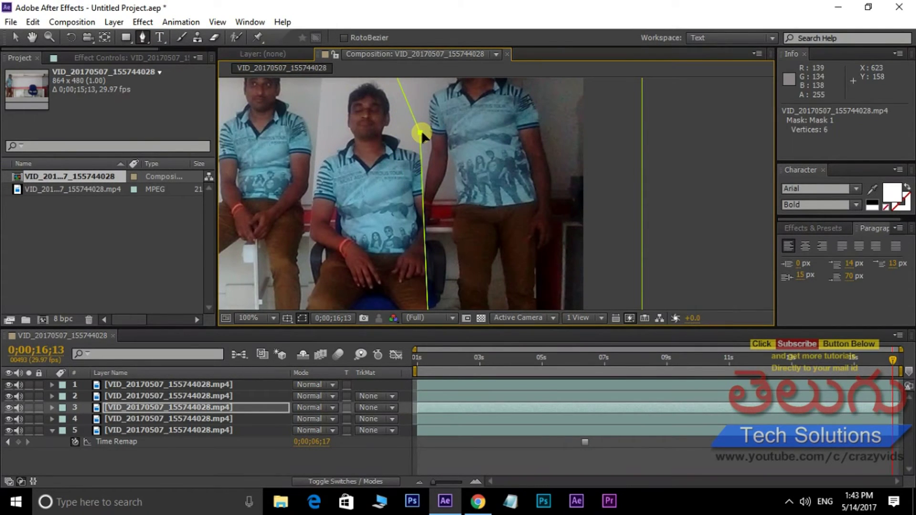
click(424, 202)
key(v)
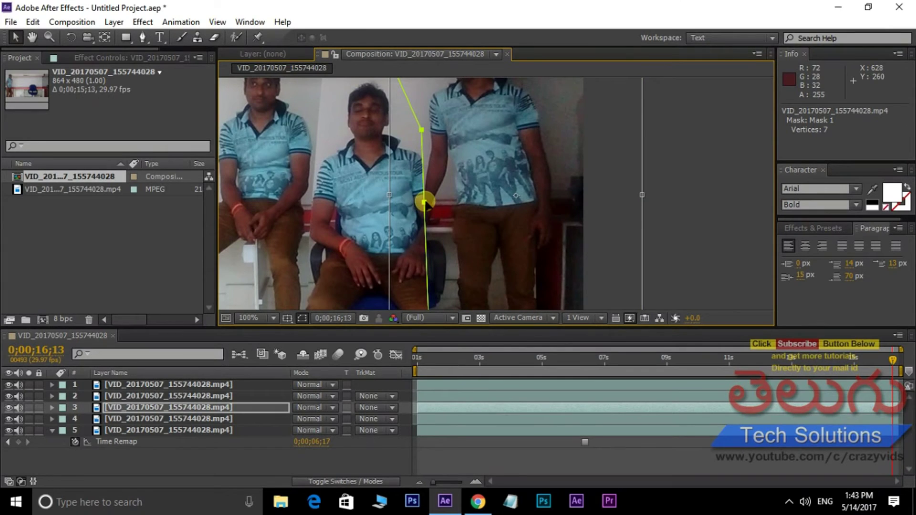
click(424, 202)
drag(424, 202, 435, 194)
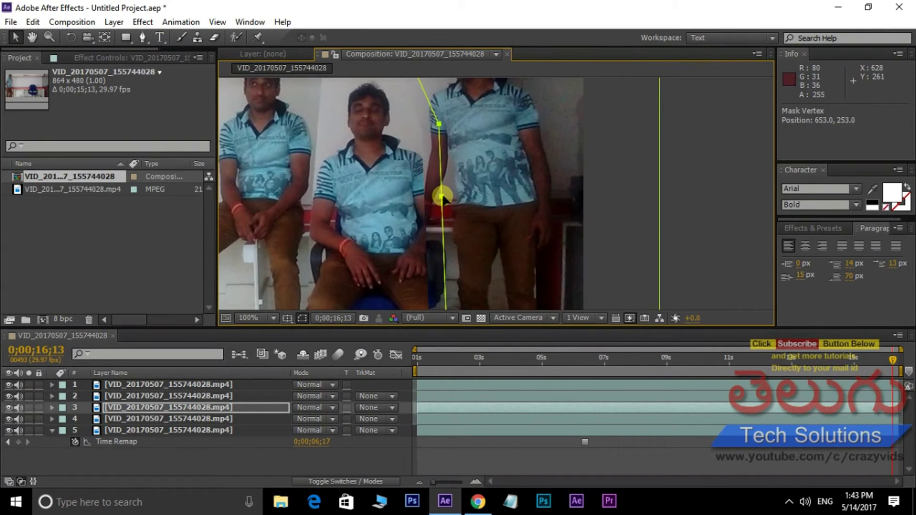
key(ctrl+z)
click(609, 188)
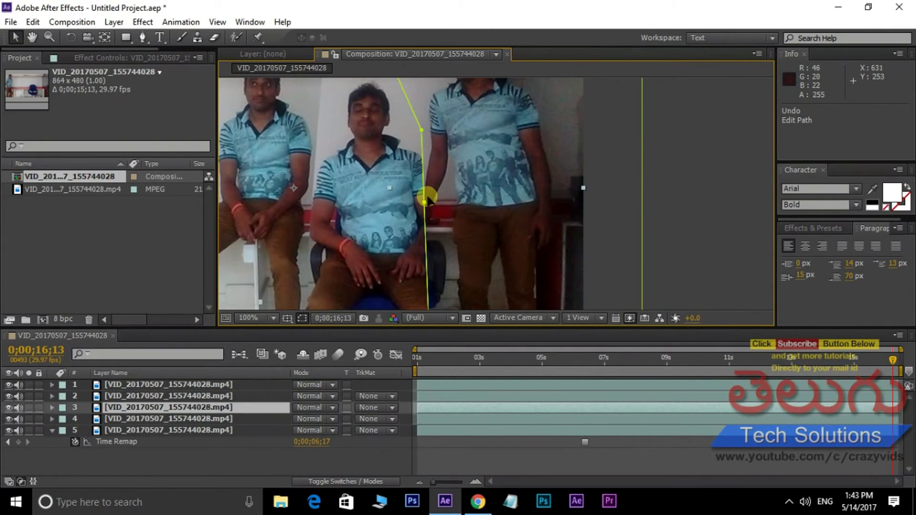
drag(424, 202, 444, 154)
- Add a lower vertex and push the lower mask edge right past the chair along the leg
scroll(444, 242, down, 3)
click(142, 37)
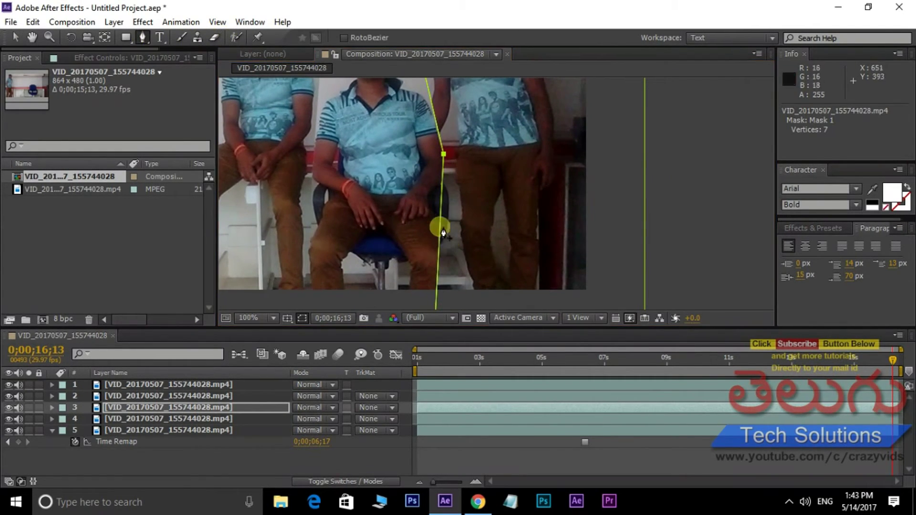
click(440, 213)
mouse_move(439, 213)
mouse_down()
mouse_move(458, 208)
mouse_move(455, 216)
mouse_up()
scroll(458, 204, down, 4)
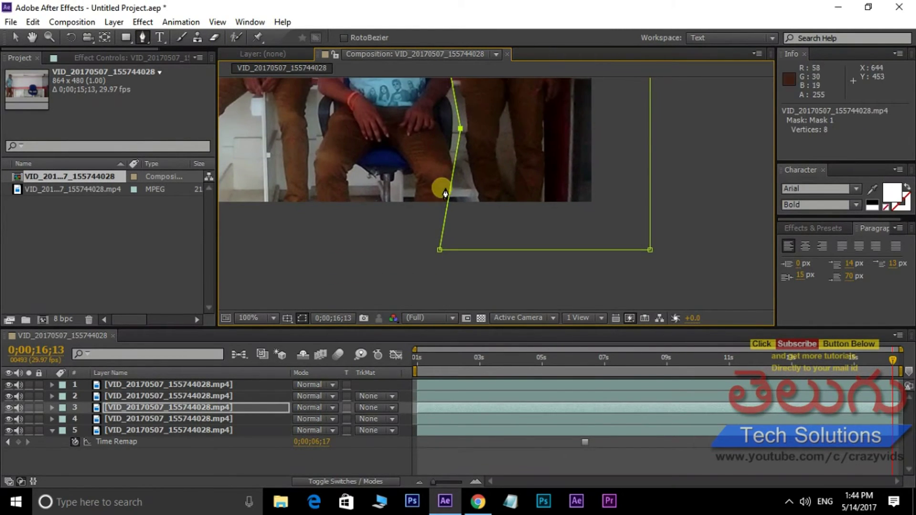
key(v)
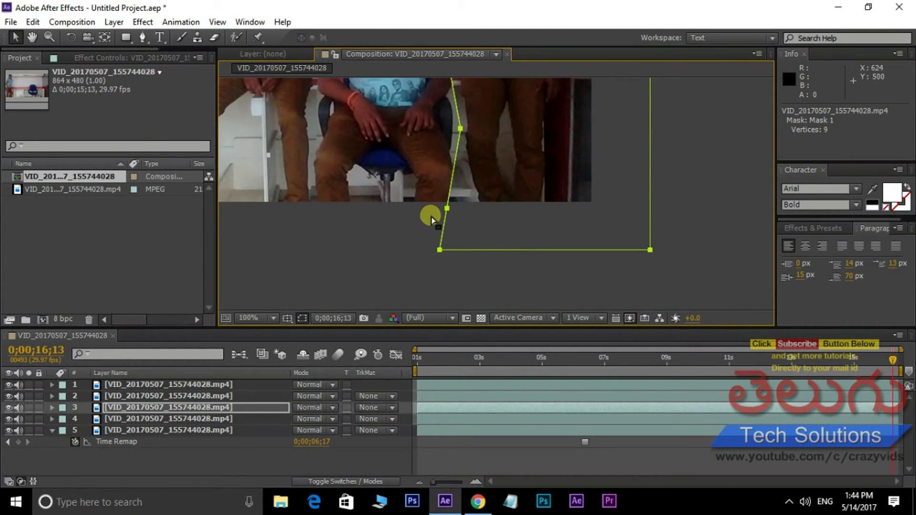
drag(451, 210, 433, 284)
click(416, 242)
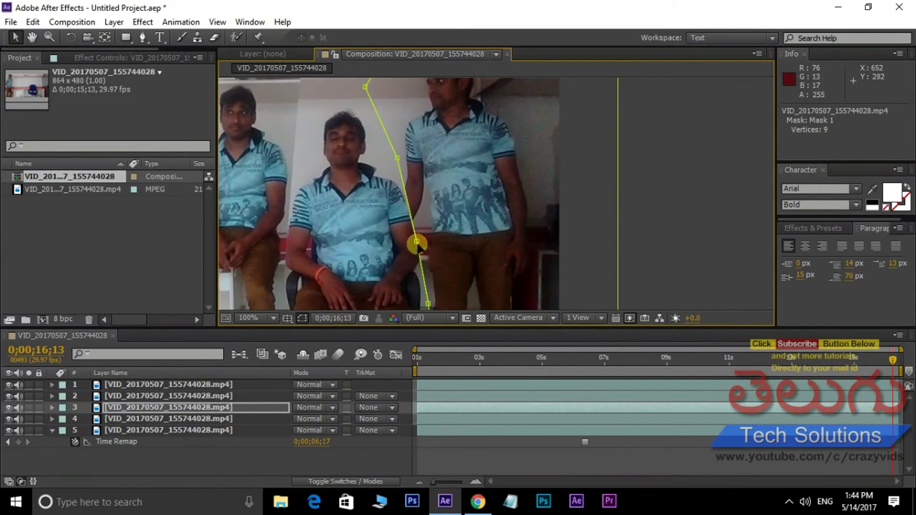
drag(421, 243, 424, 265)
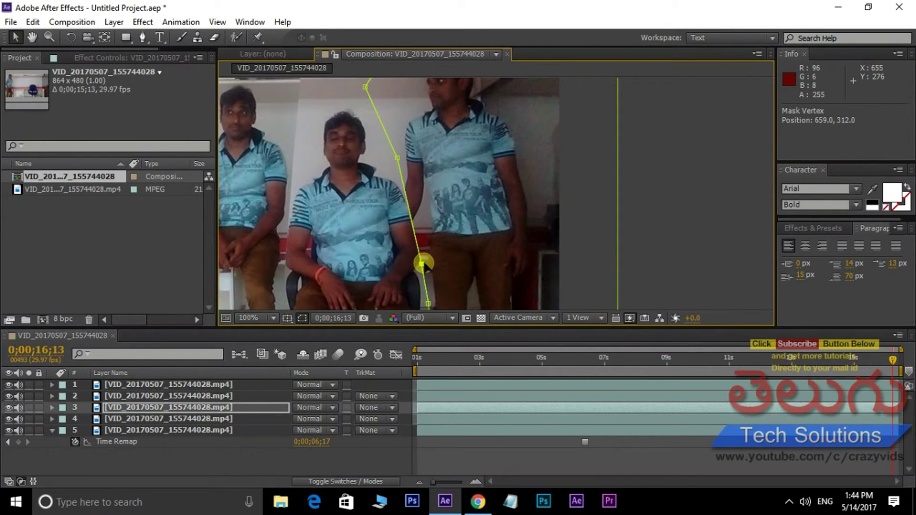
scroll(405, 168, up, 3)
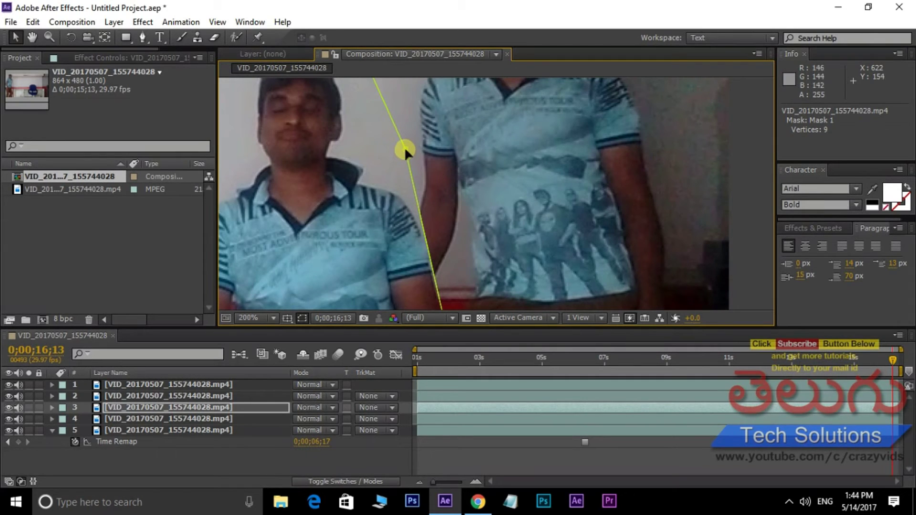
- Add two more vertices and adjust them so the edge follows the arm, reaching ten vertices
drag(404, 147, 391, 155)
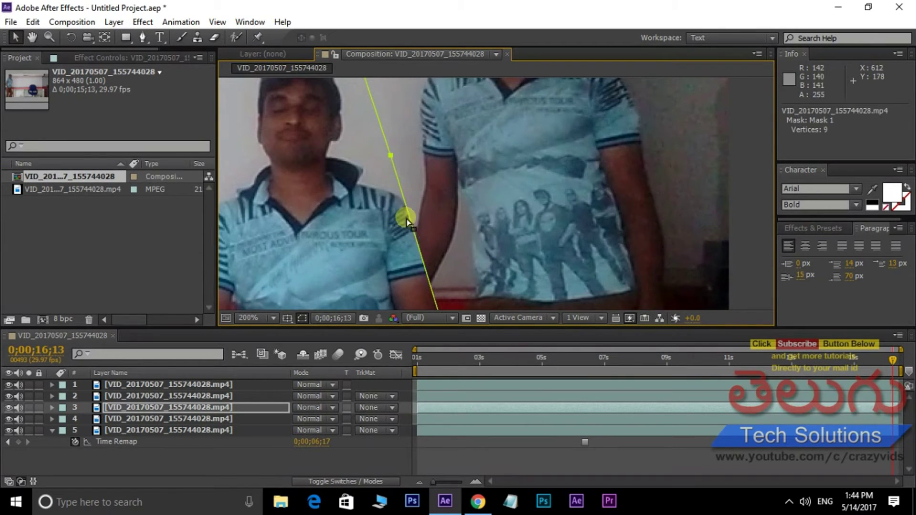
click(142, 36)
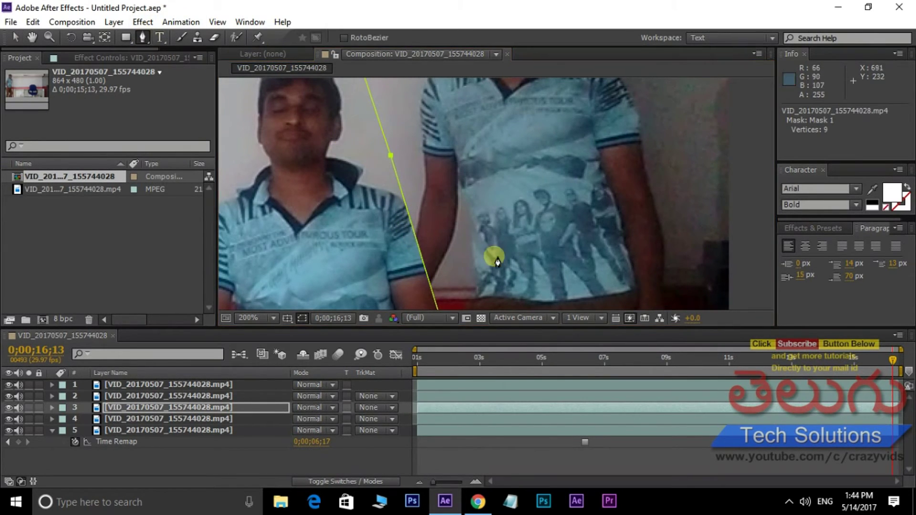
click(420, 252)
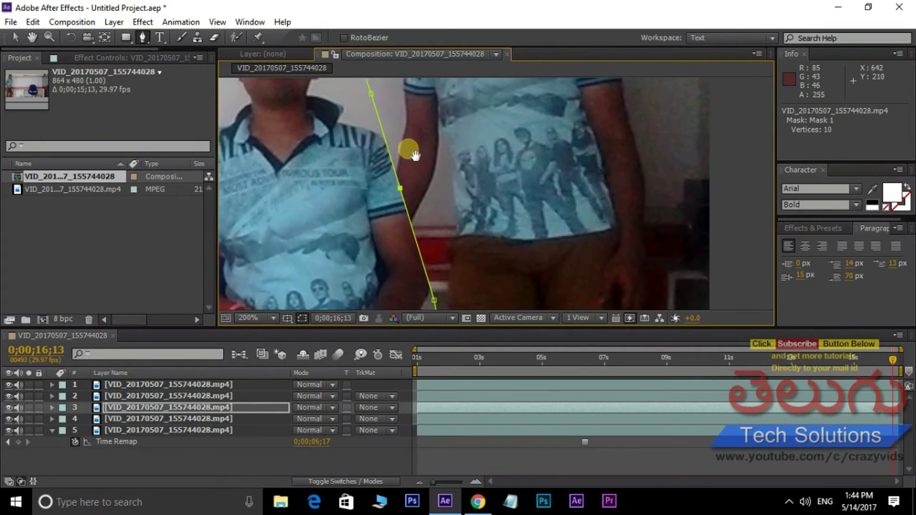
click(403, 163)
drag(404, 158, 406, 171)
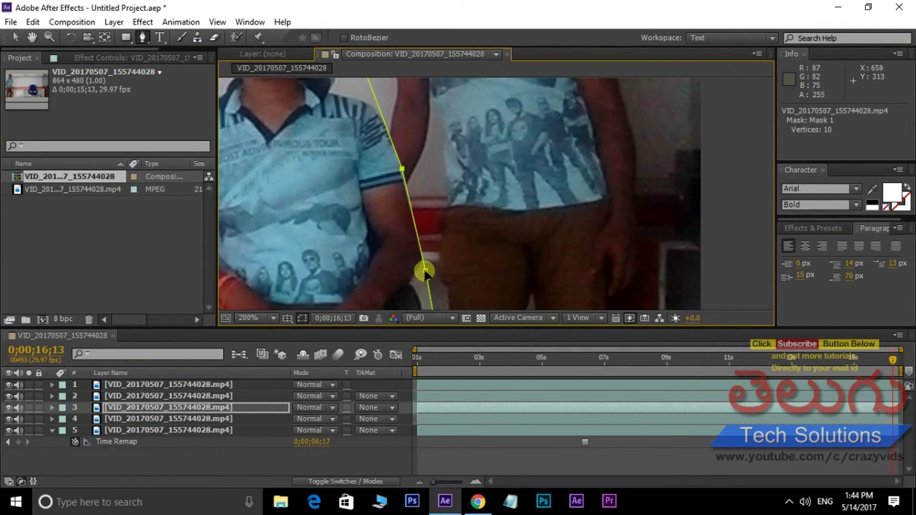
drag(426, 273, 428, 271)
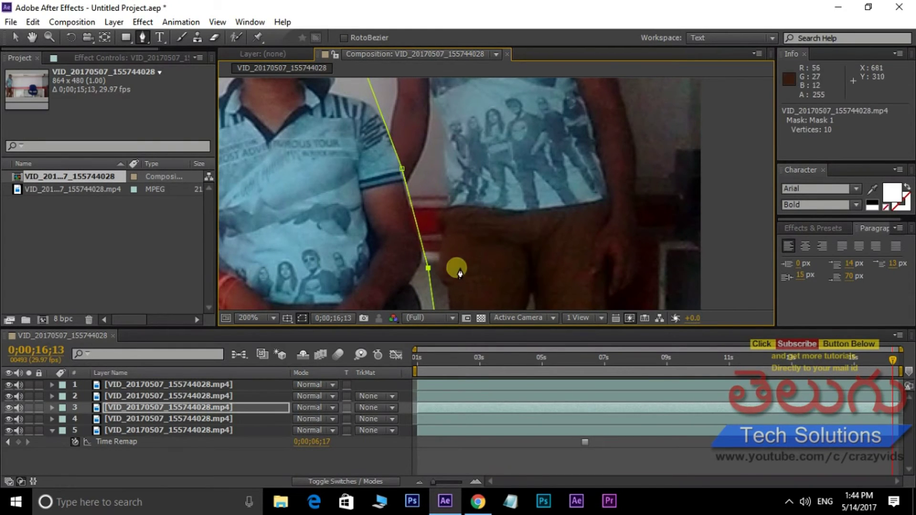
scroll(477, 248, down, 3)
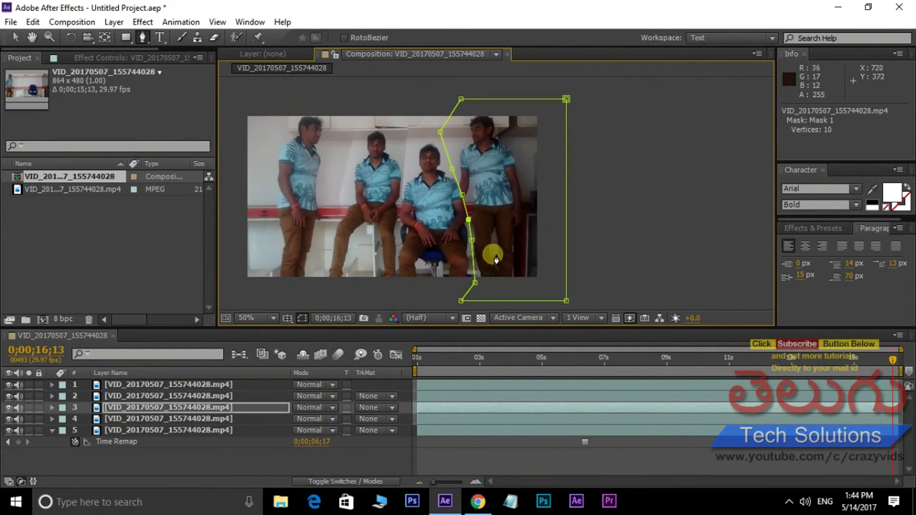
- Check the mask around 0;00;06;04, then add two vertices and nudge them along the arm
drag(441, 363, 447, 362)
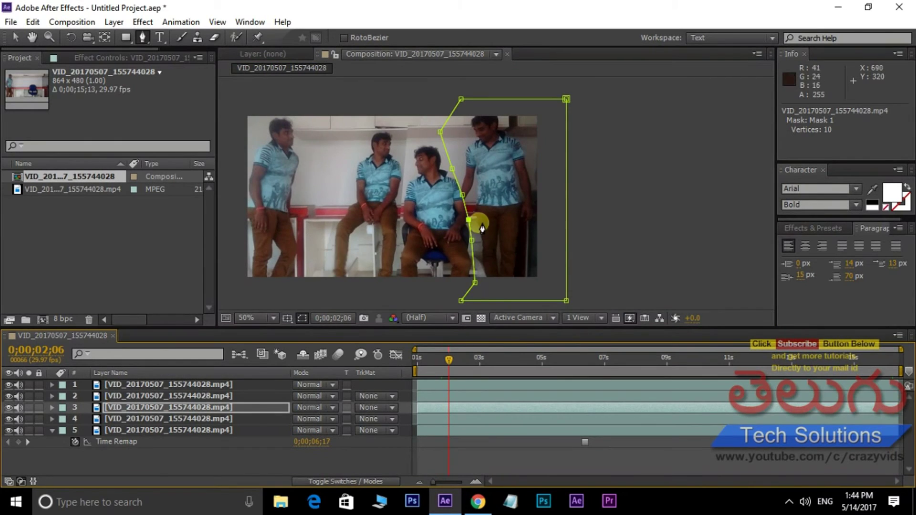
scroll(482, 219, up, 2)
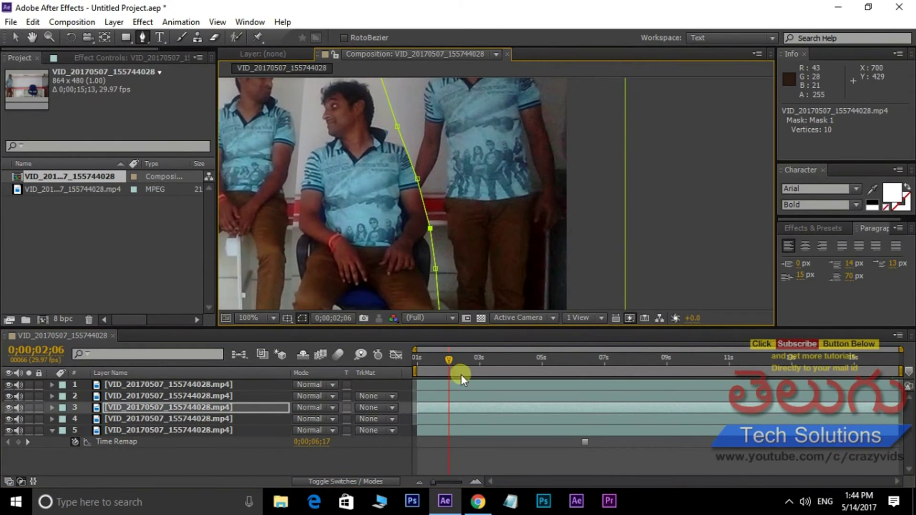
drag(459, 362, 572, 354)
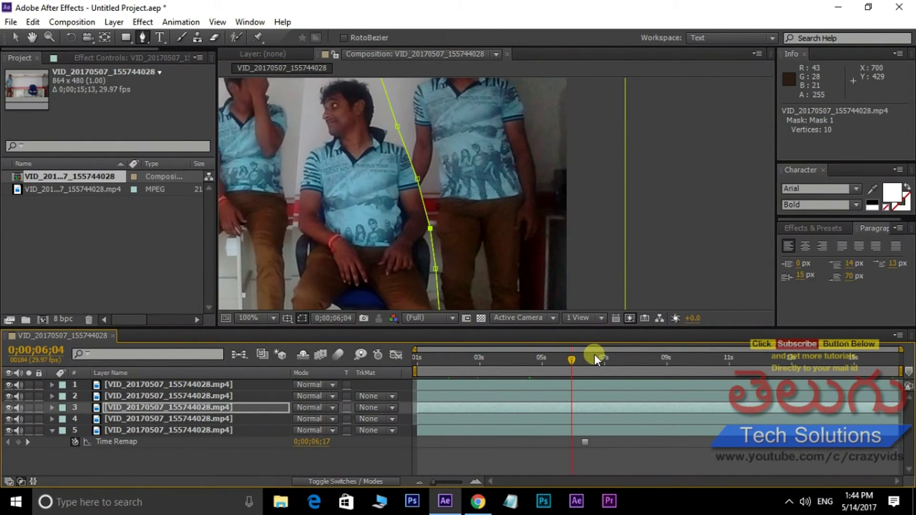
click(411, 163)
drag(411, 163, 415, 160)
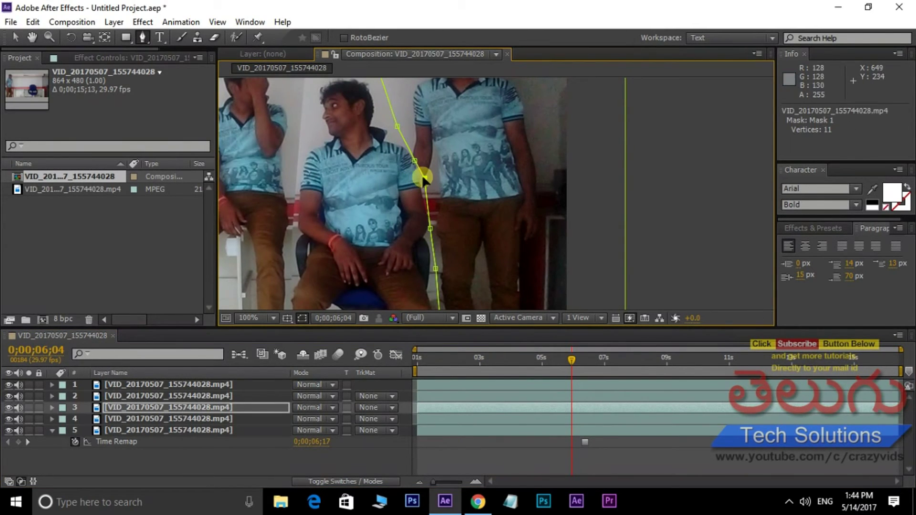
drag(418, 179, 422, 182)
click(425, 205)
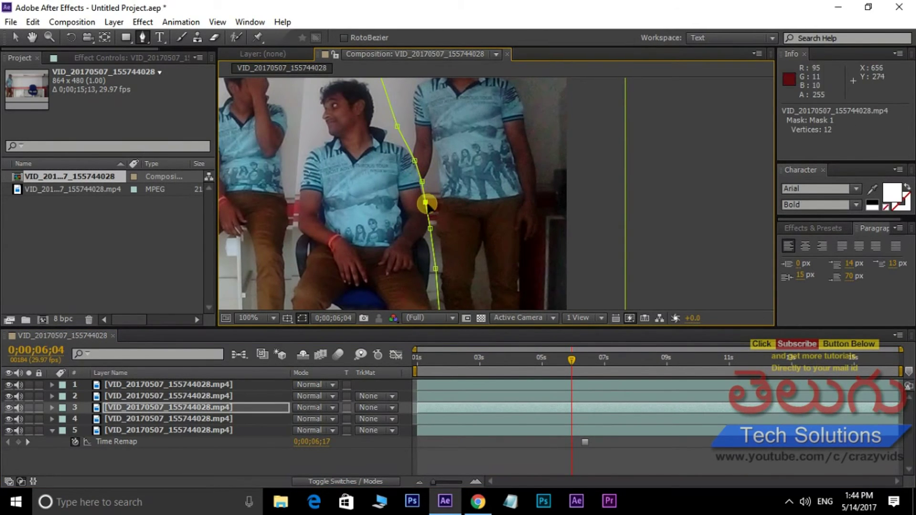
- Scrub from 0;00;03;03 to about 0;00;08;04 to review the twelve-vertex mask
click(507, 359)
click(476, 359)
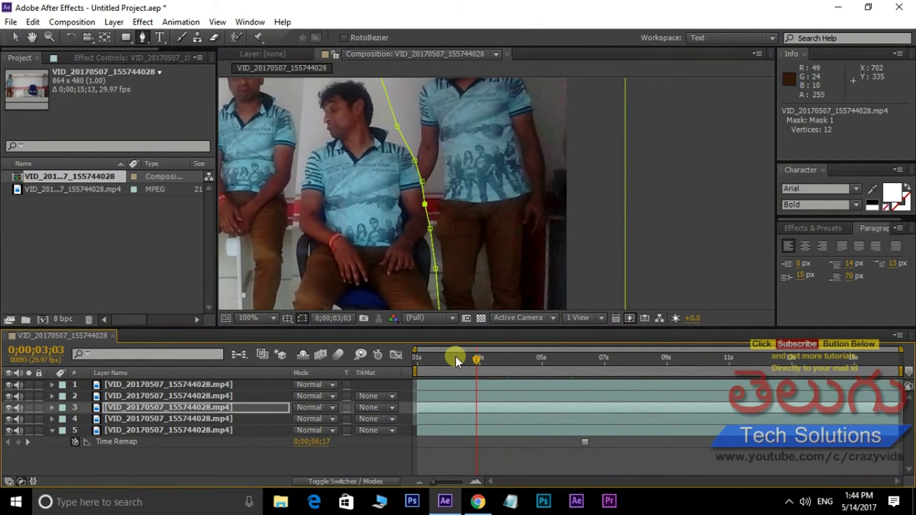
drag(456, 356, 699, 357)
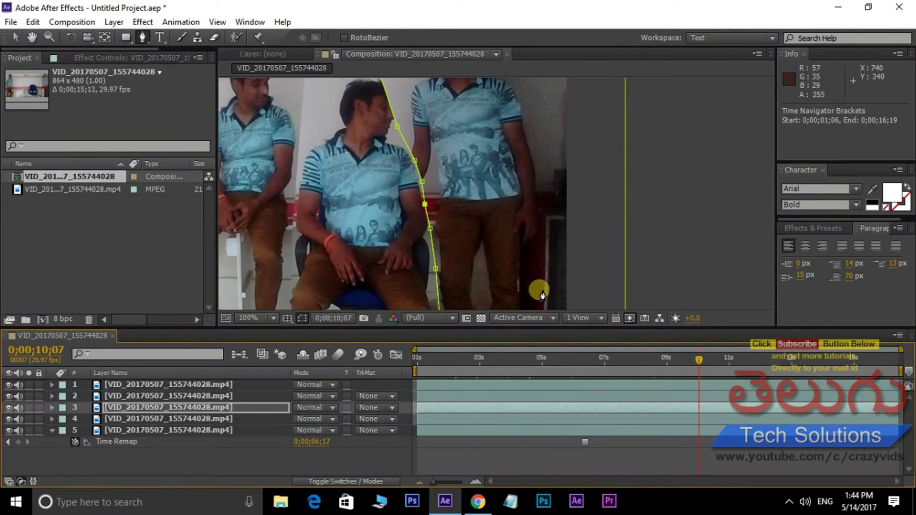
drag(669, 358, 597, 361)
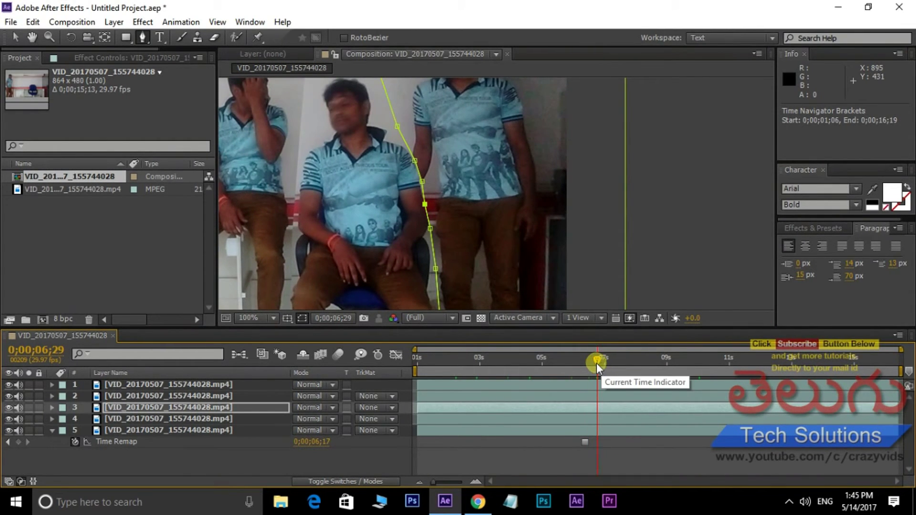
- Turn on Mask Path keyframing for layer 3's Mask 1 at 0;00;06;29
click(52, 407)
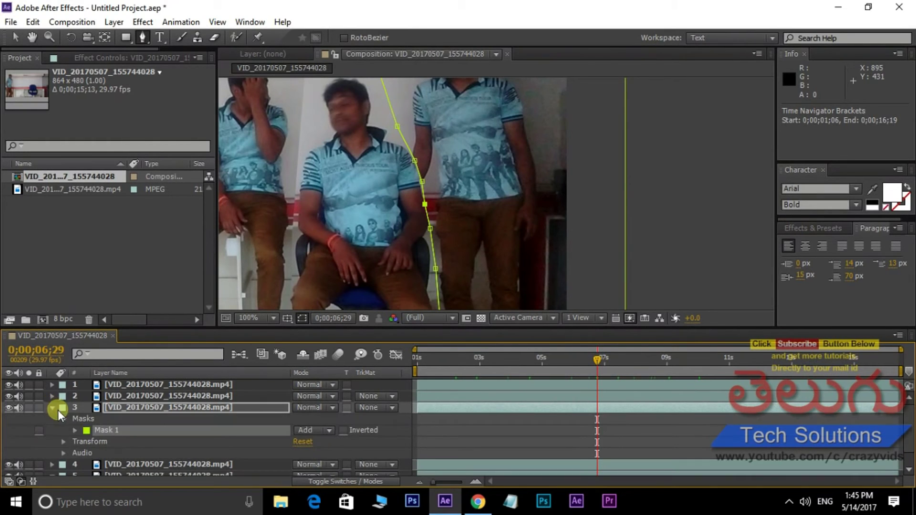
click(74, 430)
scroll(229, 403, down, 3)
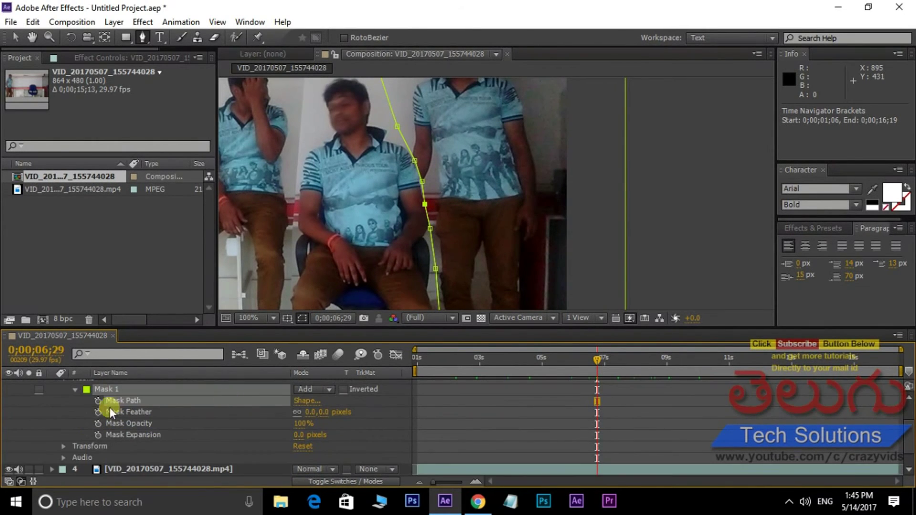
click(97, 400)
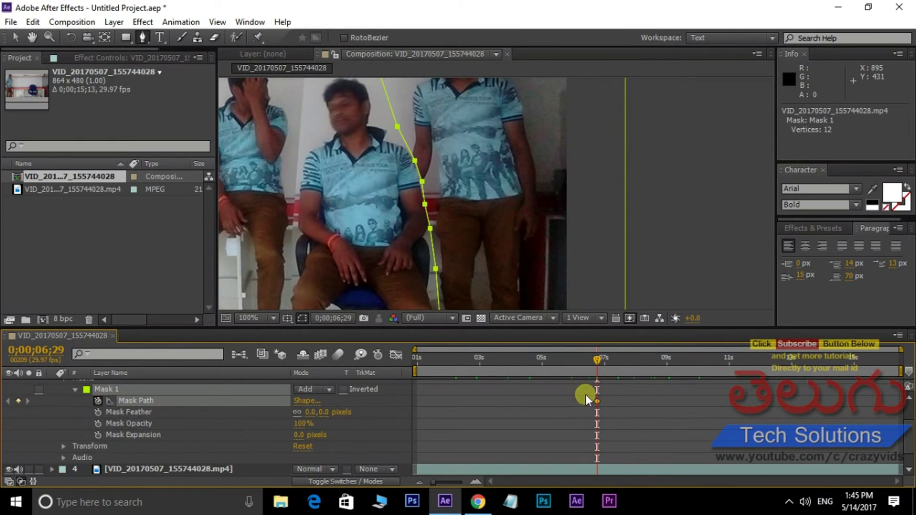
- Reshape the mask to follow the arm at 0;00;07;16 and 0;00;08;04, adding two keyframes
drag(600, 359, 616, 362)
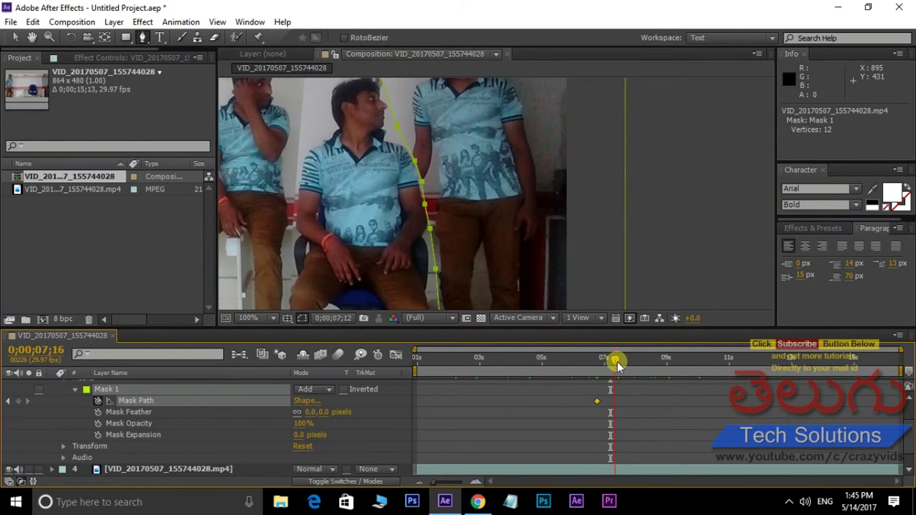
scroll(444, 186, up, 1)
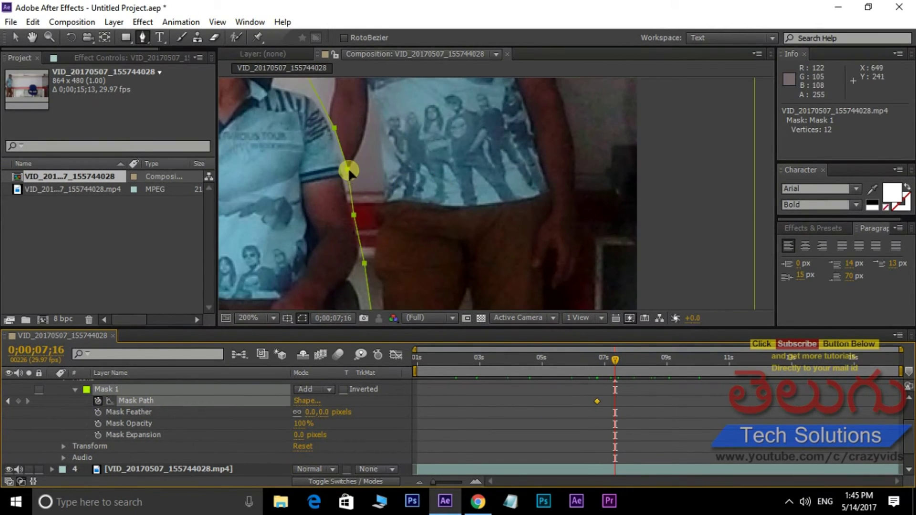
drag(347, 168, 344, 171)
scroll(429, 183, down, 1)
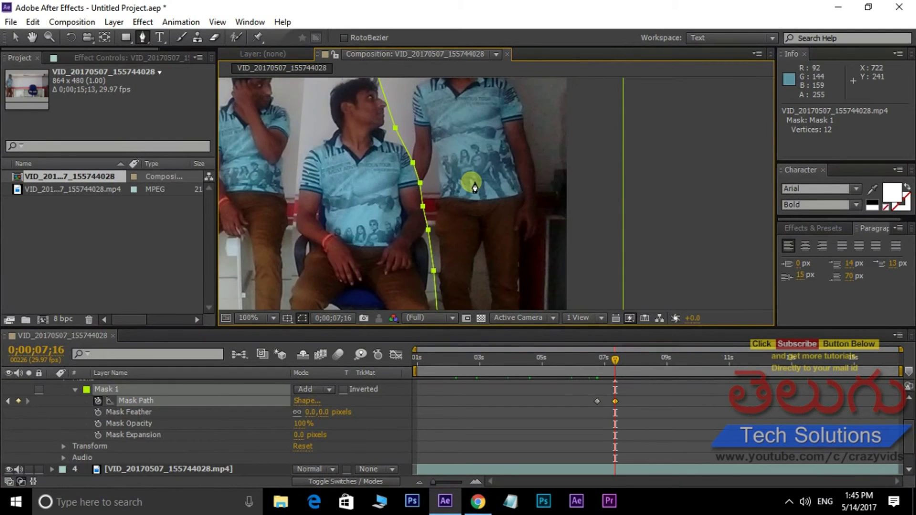
click(634, 360)
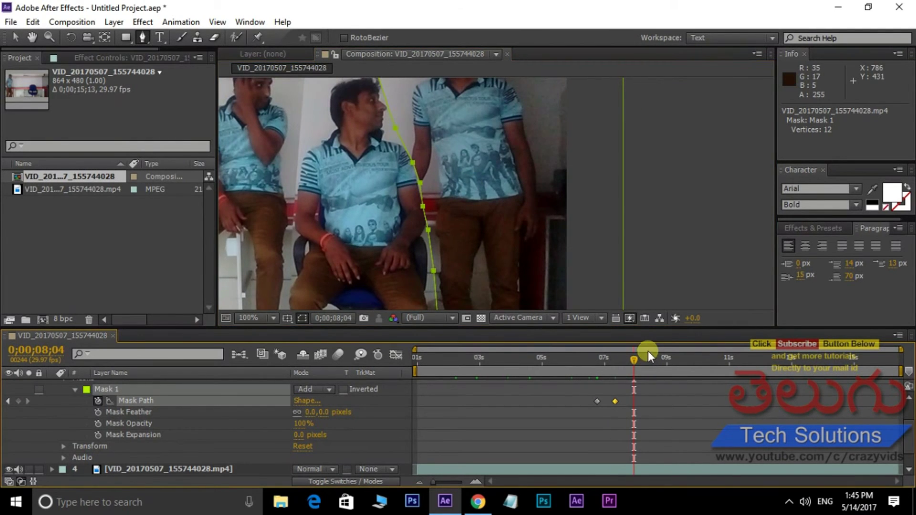
scroll(415, 174, up, 1)
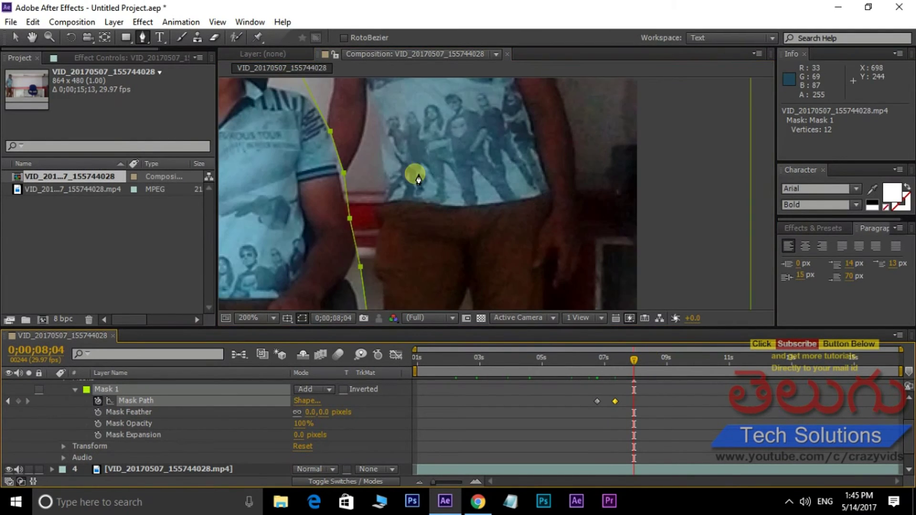
click(350, 178)
drag(344, 172, 341, 182)
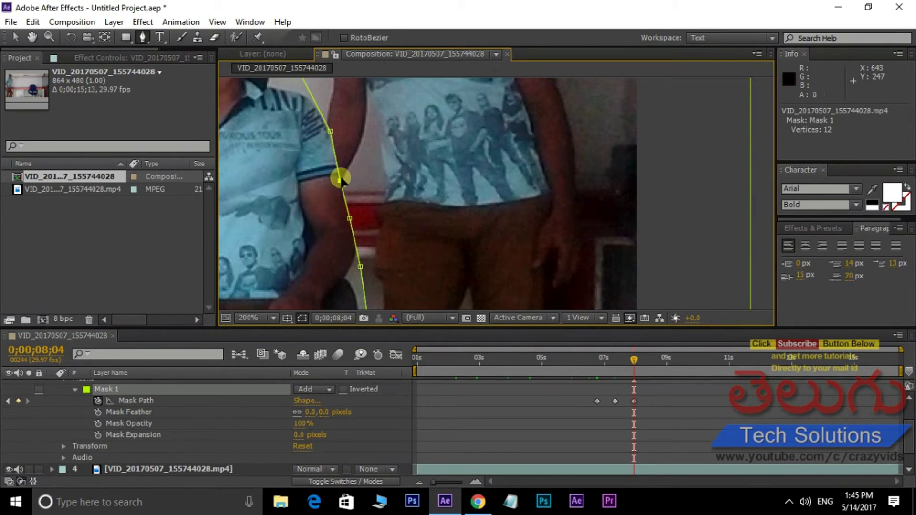
- Check the mask at 0;00;11;08, return to 0;00;09;29 and delete the top mask vertex
click(668, 358)
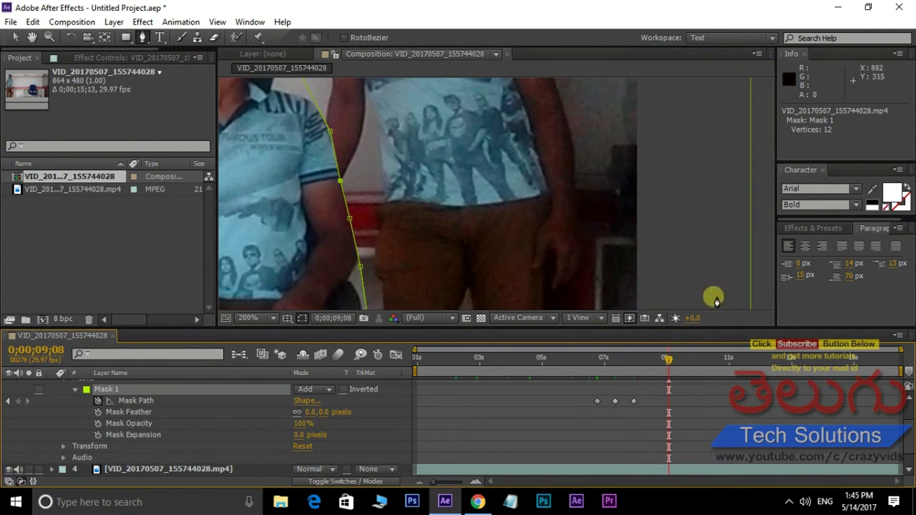
click(731, 357)
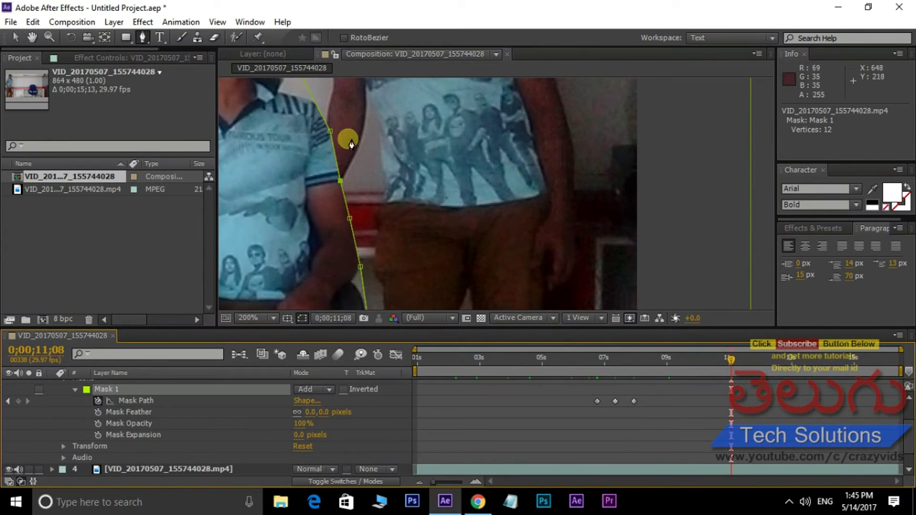
click(690, 358)
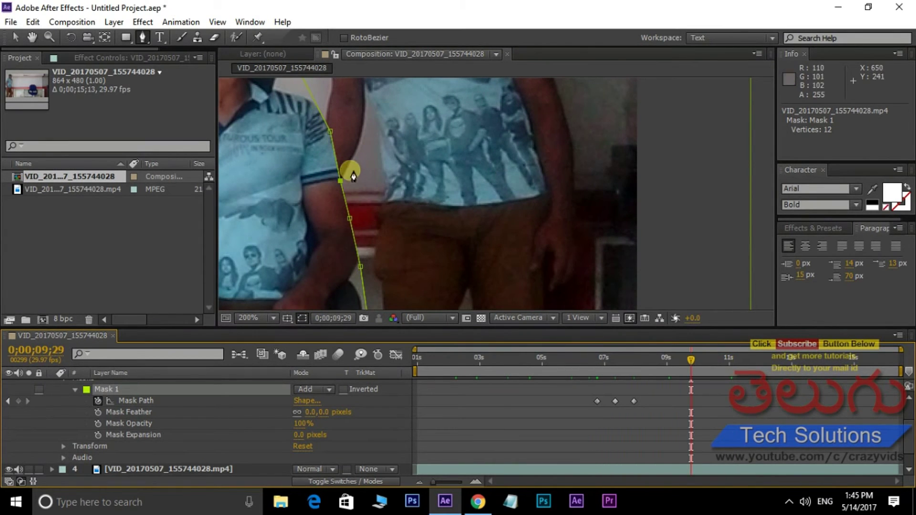
ctrl+click(331, 132)
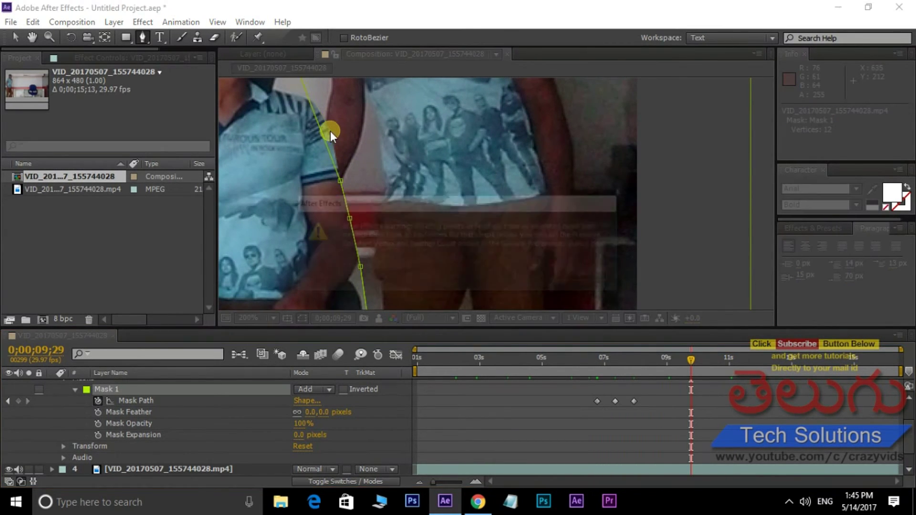
- Dismiss the deletion warning and reposition the top, middle and lower vertices along the arm
click(586, 275)
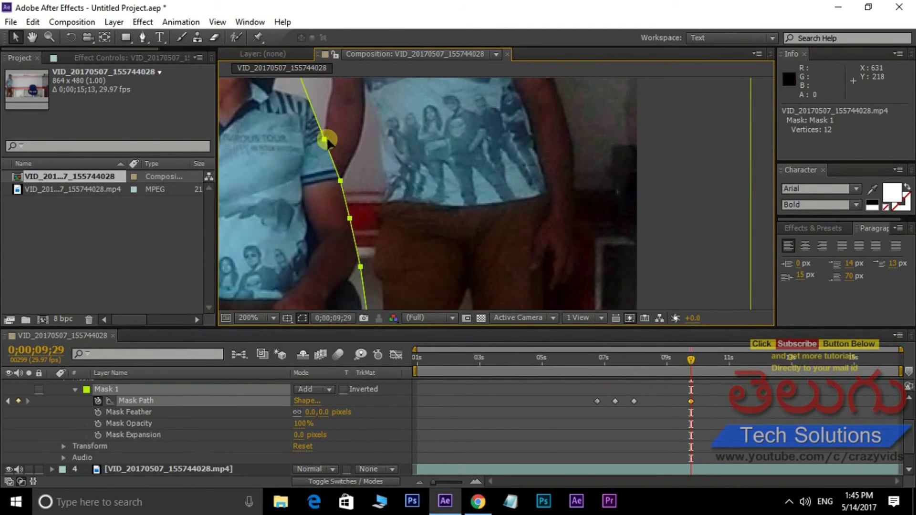
mouse_move(324, 139)
mouse_down()
mouse_move(343, 133)
mouse_move(332, 126)
mouse_up()
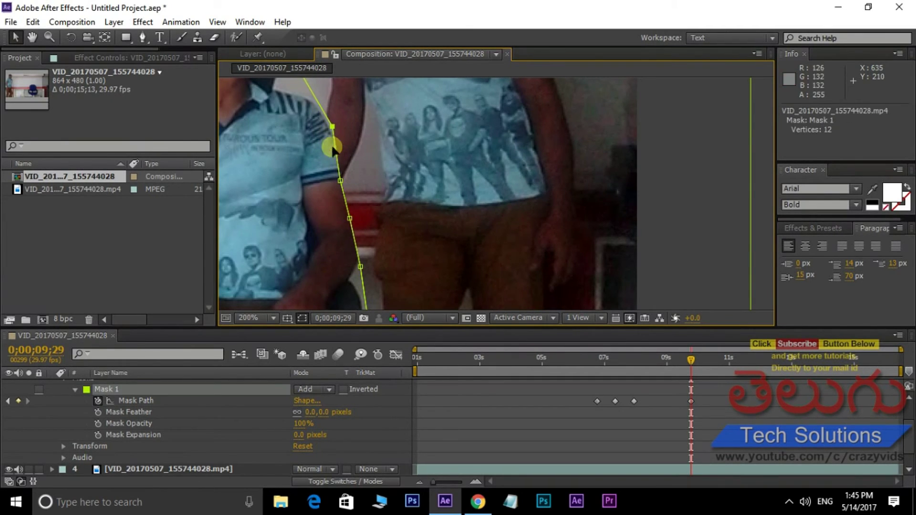
drag(340, 180, 347, 180)
drag(349, 218, 353, 224)
click(757, 371)
- Nudge the mask point beside the arm left around 13;10 and 13;18 to clear it, then reach the clip's end
drag(717, 364, 762, 360)
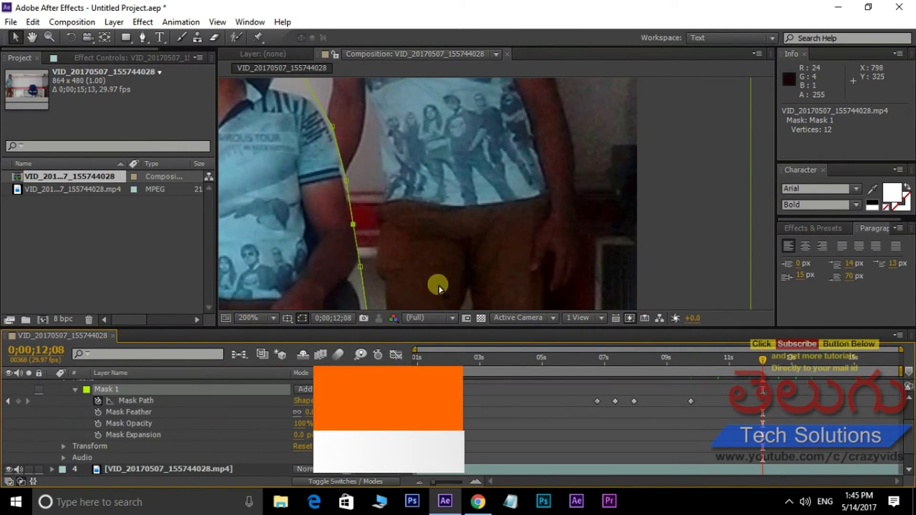
click(330, 129)
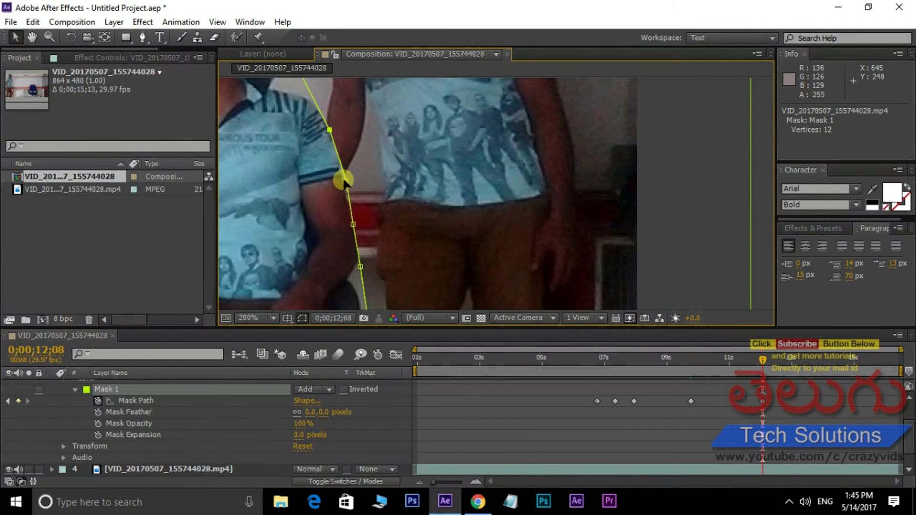
drag(346, 181, 342, 183)
click(805, 359)
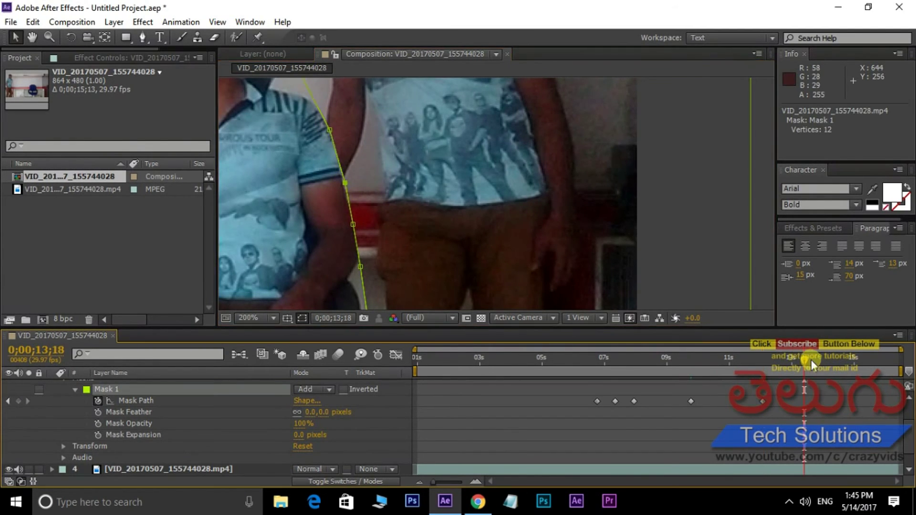
click(345, 183)
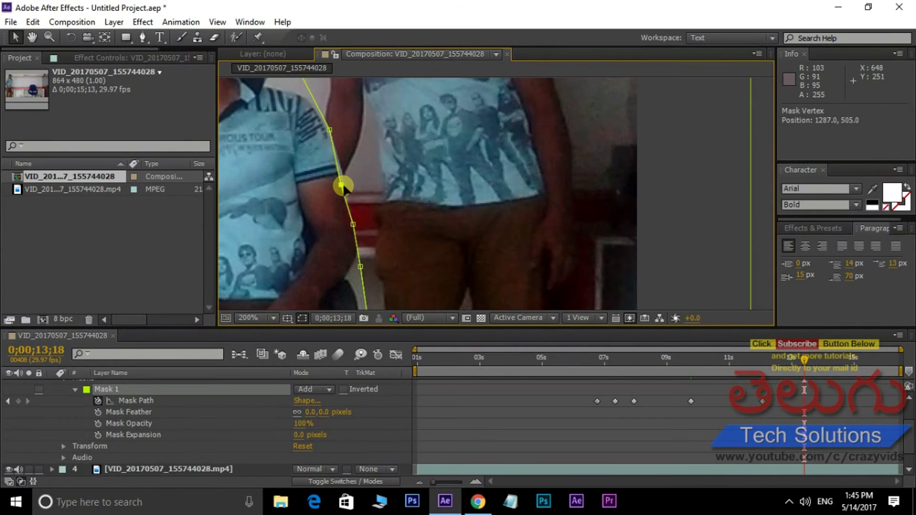
drag(345, 186, 343, 186)
drag(845, 359, 860, 361)
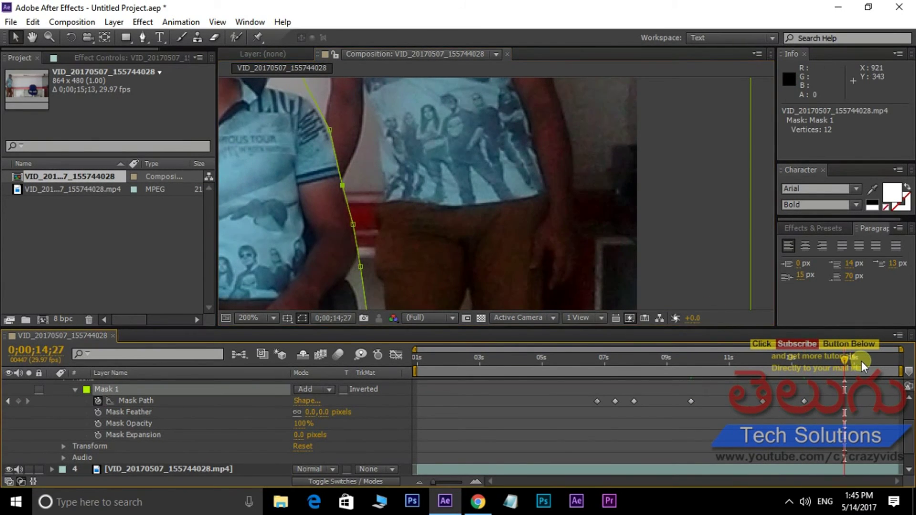
scroll(524, 244, down, 6)
scroll(524, 244, up, 2)
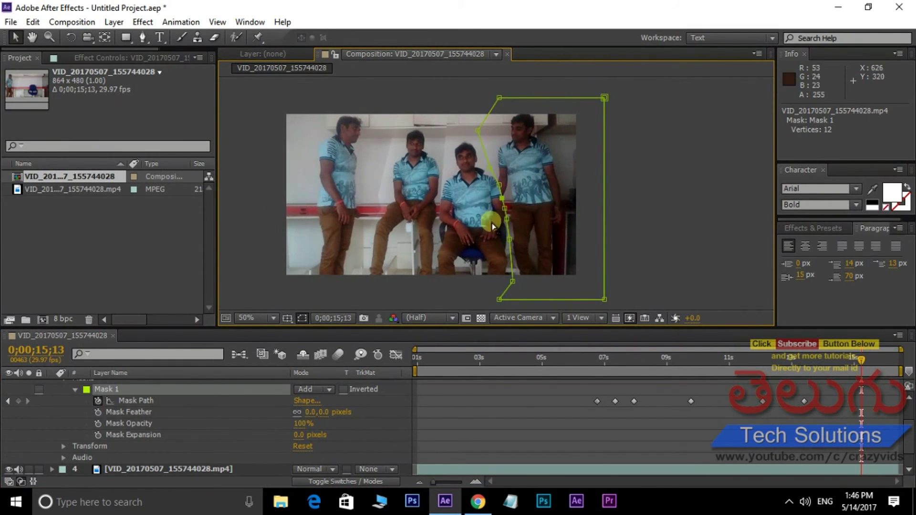
- Hide the mask outlines and zoom into the composite to inspect the mask edges
click(302, 317)
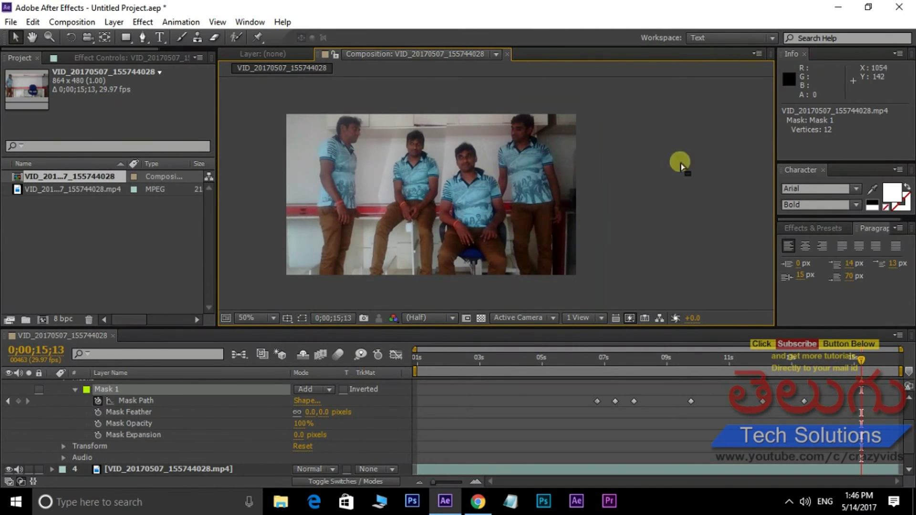
drag(525, 175, 614, 153)
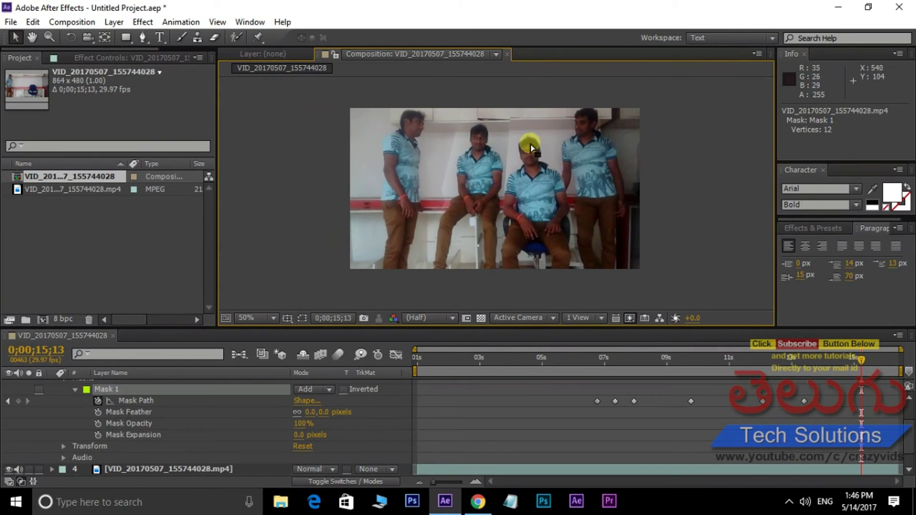
scroll(530, 144, up, 2)
drag(446, 159, 525, 246)
scroll(524, 246, up, 1)
drag(495, 210, 432, 165)
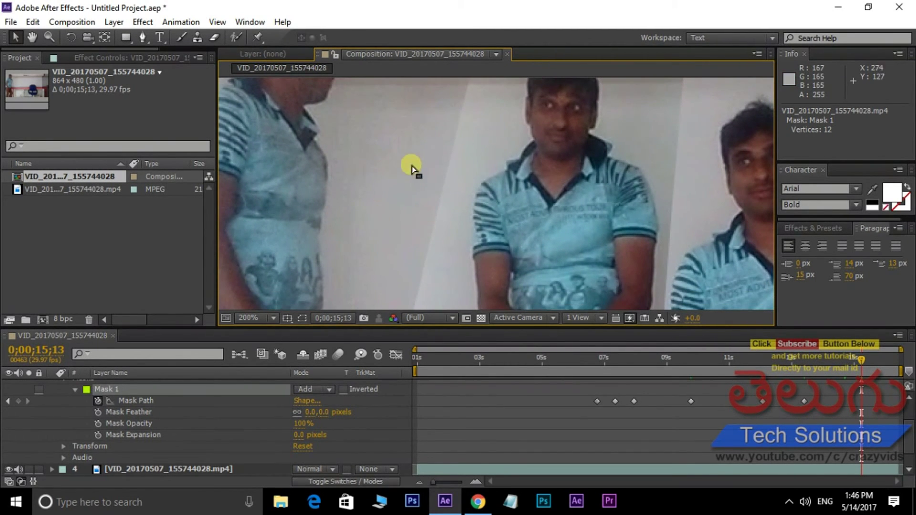
drag(493, 135, 466, 158)
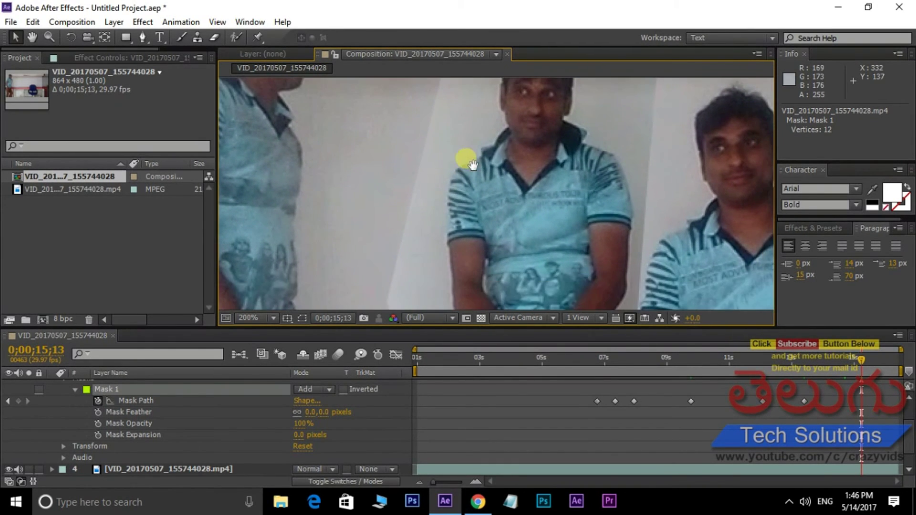
- Set layer 1's Mask Feather to 15 pixels
click(75, 391)
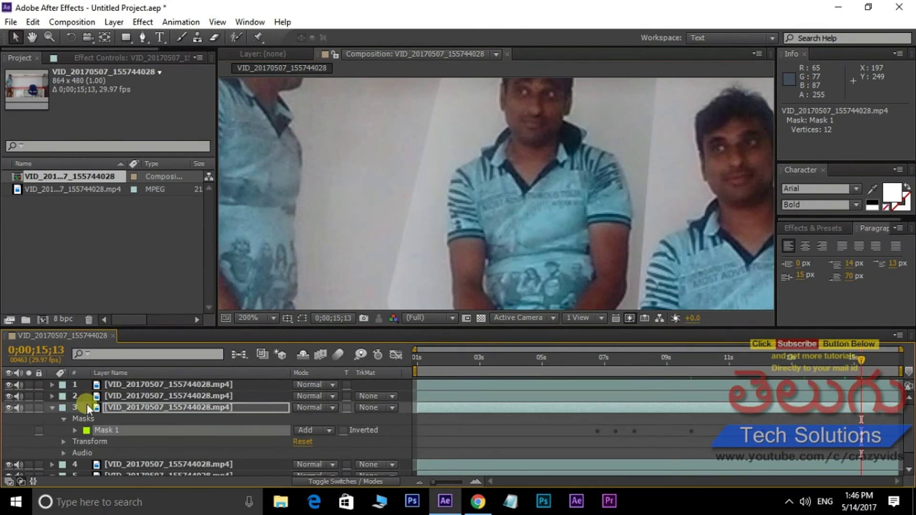
click(52, 408)
click(147, 383)
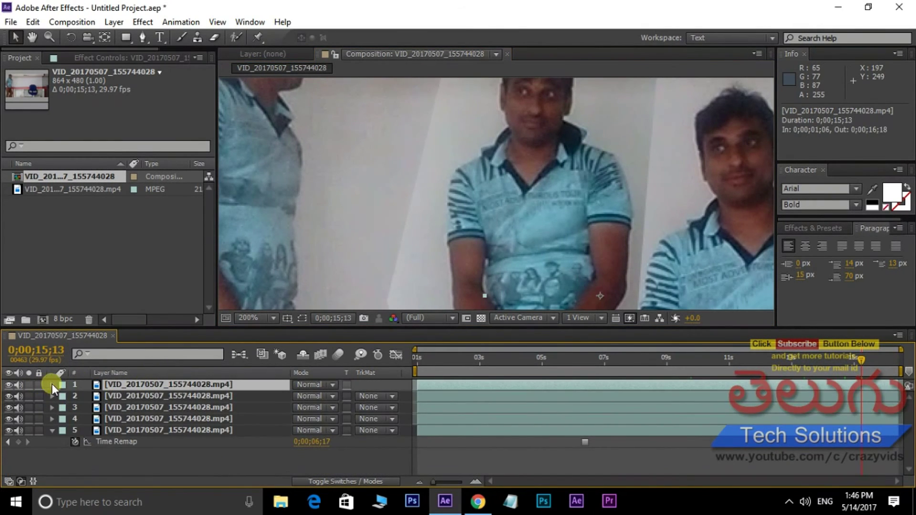
click(52, 383)
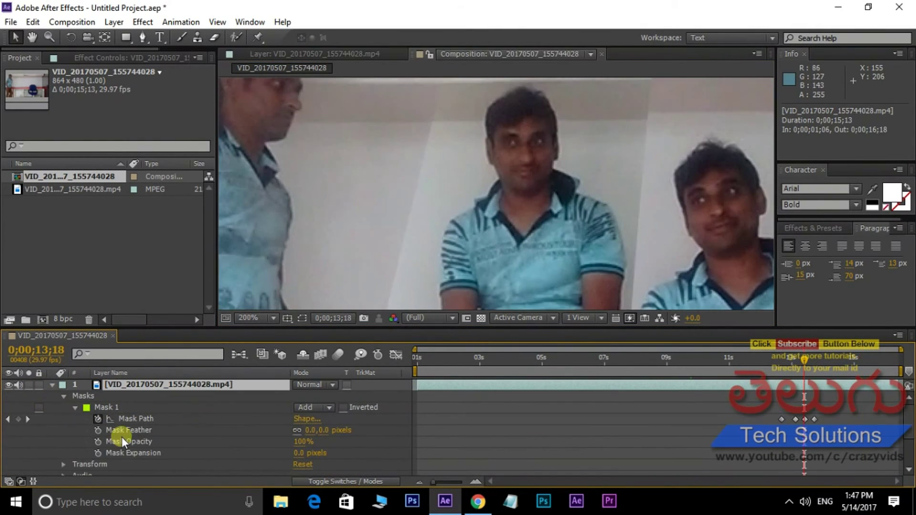
click(308, 430)
text(15)
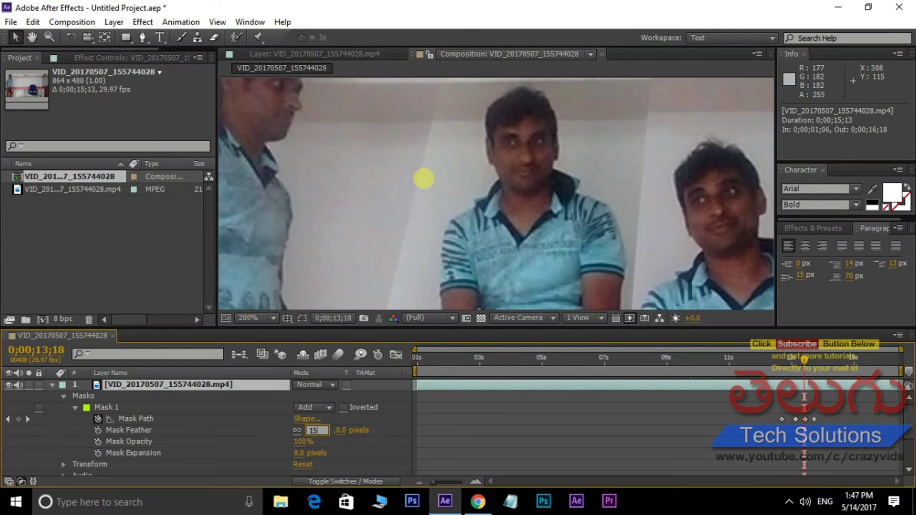
key(Return)
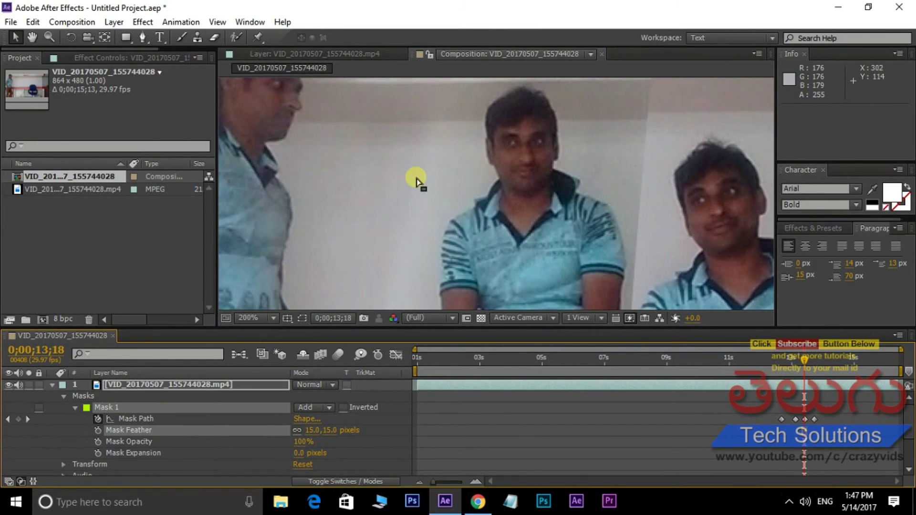
scroll(534, 231, down, 1)
scroll(414, 225, up, 1)
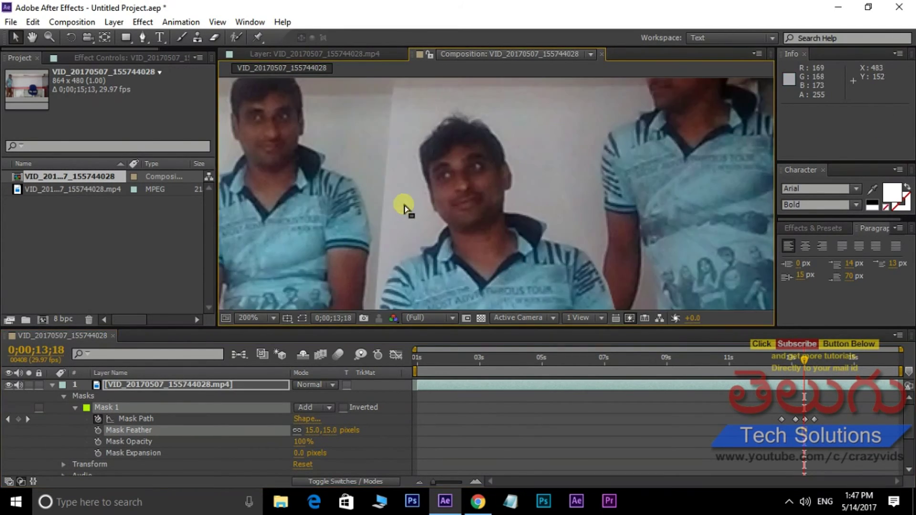
click(52, 385)
- Set layer 2's Mask 1 feather to 15 pixels
click(101, 395)
click(51, 397)
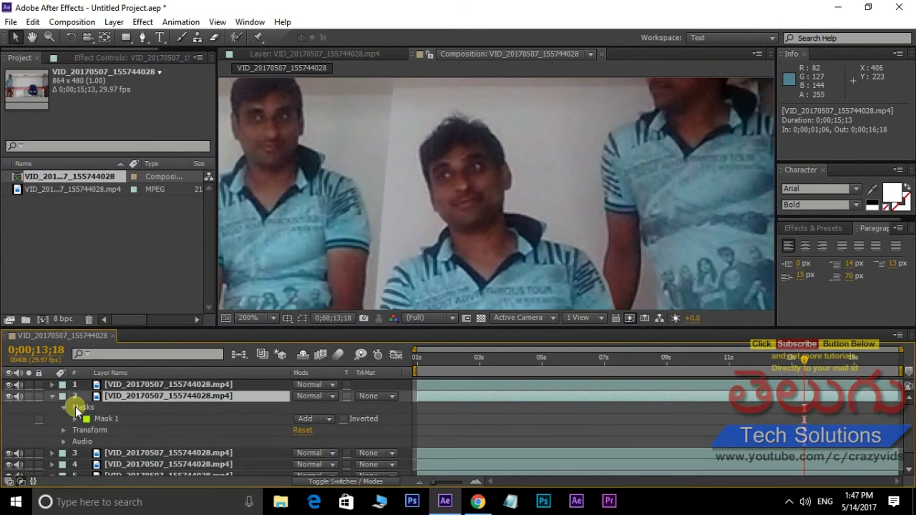
click(108, 420)
click(75, 419)
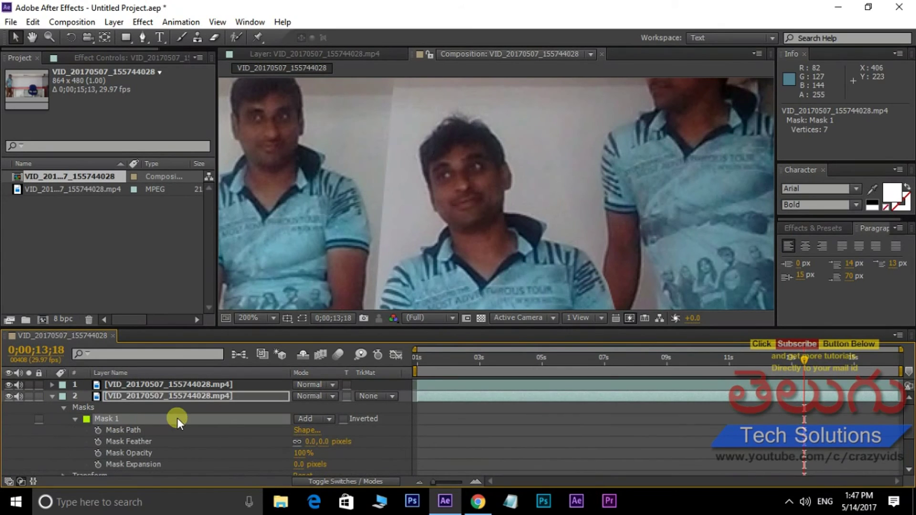
click(312, 442)
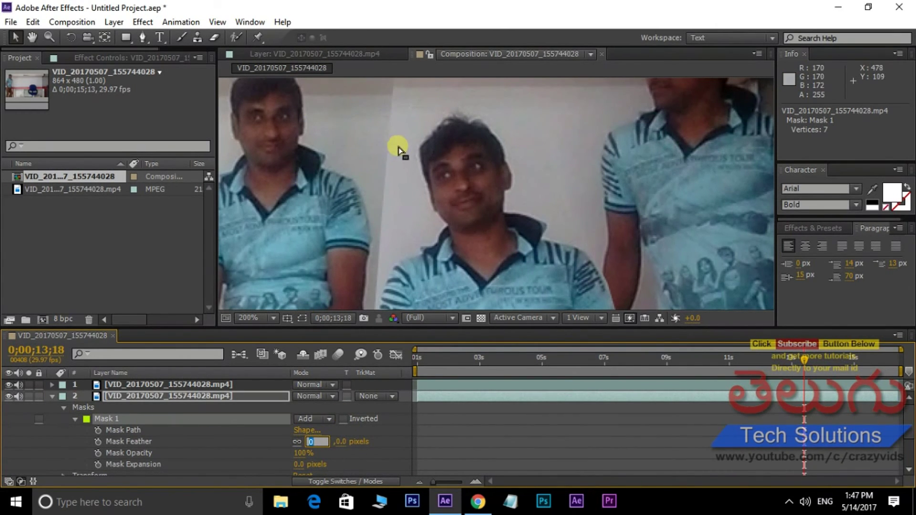
text(15)
key(Return)
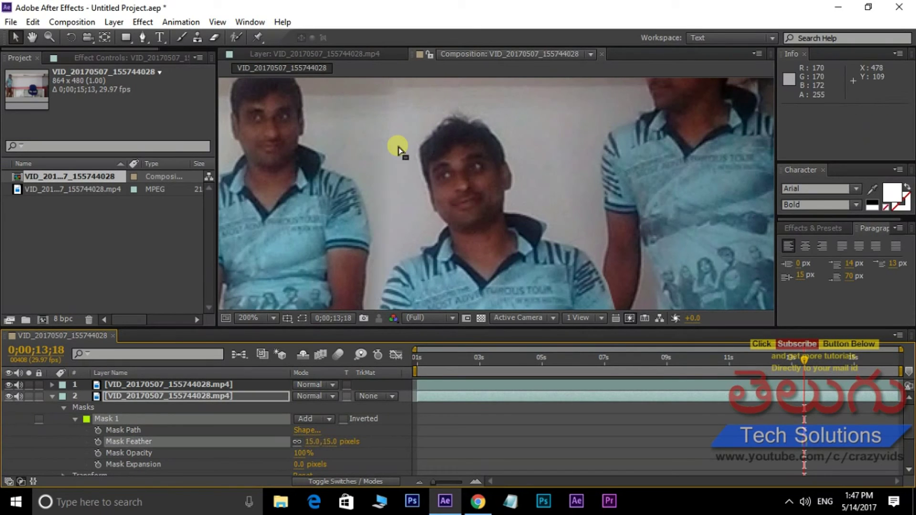
scroll(522, 188, down, 3)
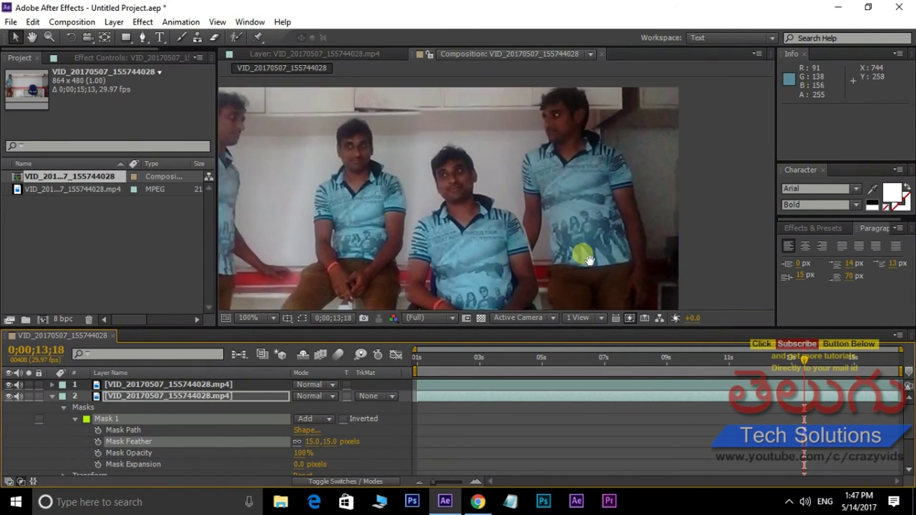
drag(531, 250, 551, 174)
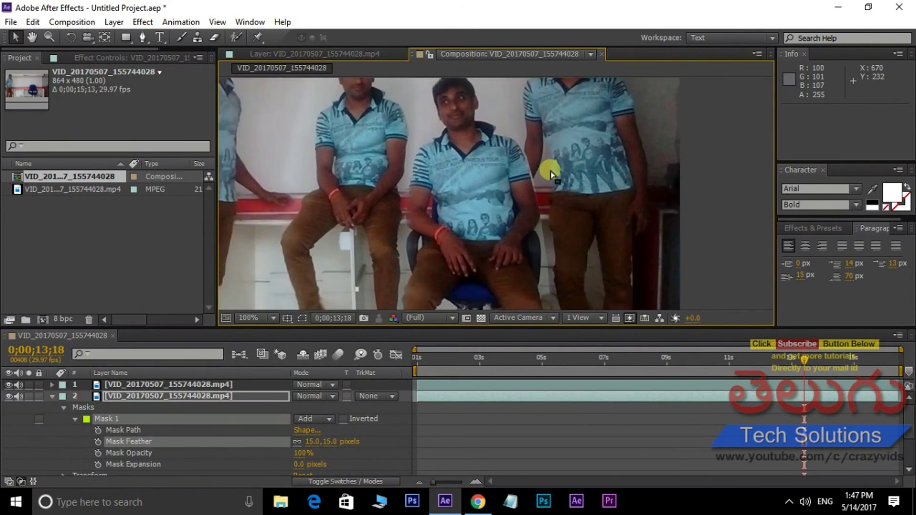
- At 7;16, give layer 3's Mask 1 a 10-pixel Mask Feather
click(615, 364)
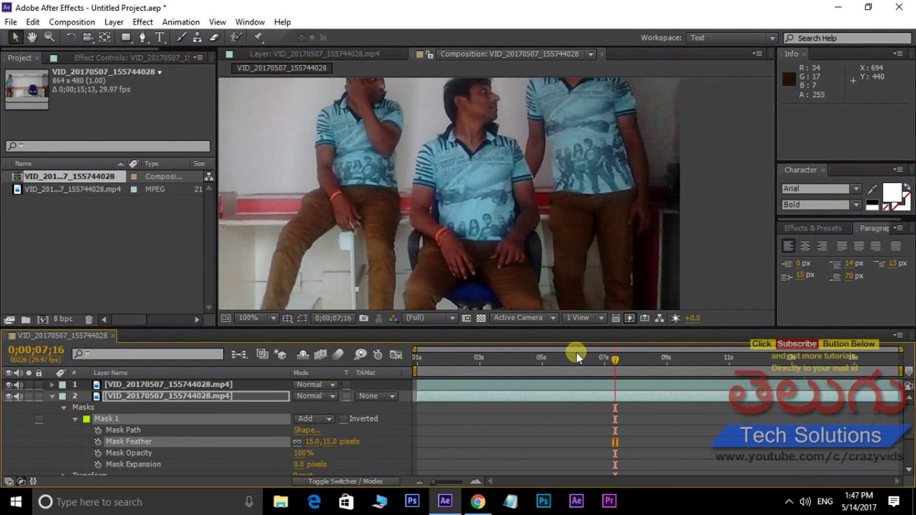
click(51, 398)
click(51, 408)
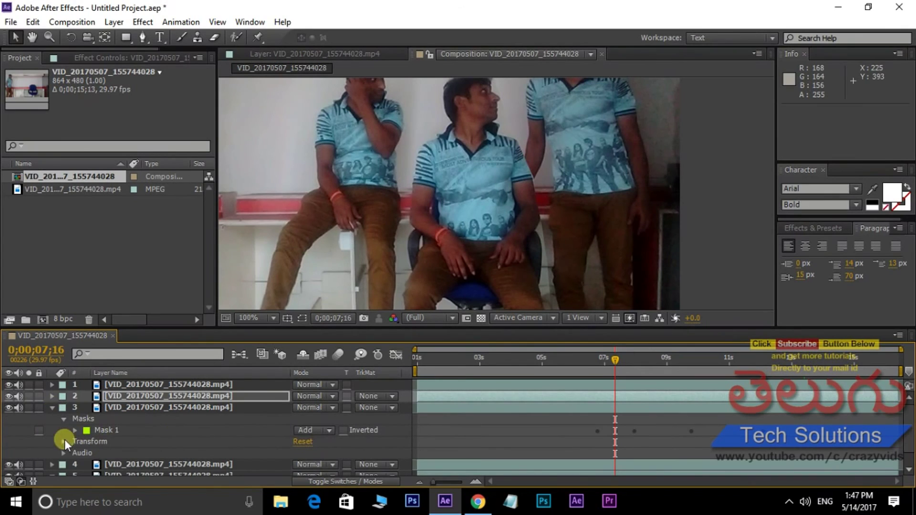
click(83, 431)
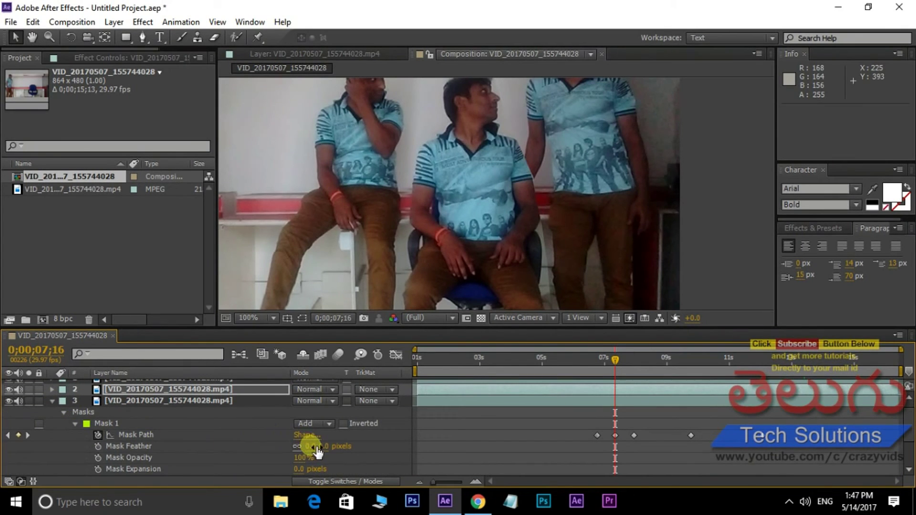
text(10)
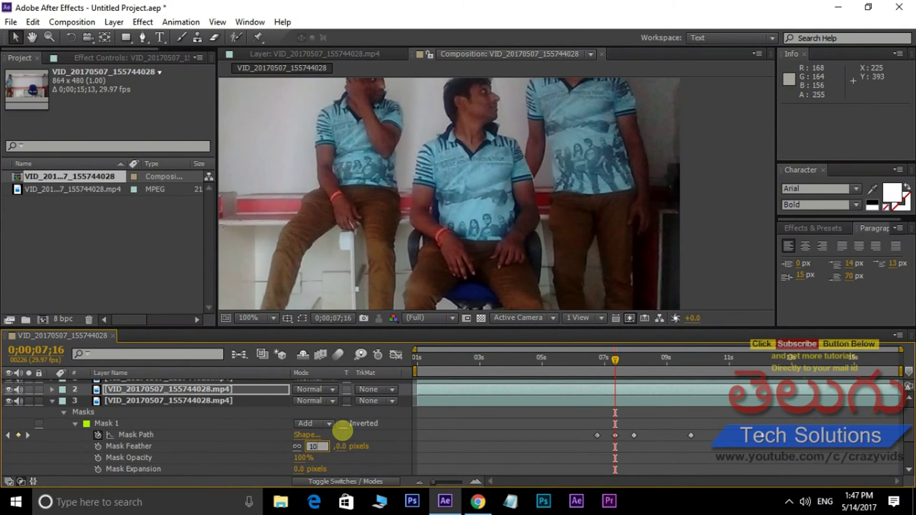
key(Return)
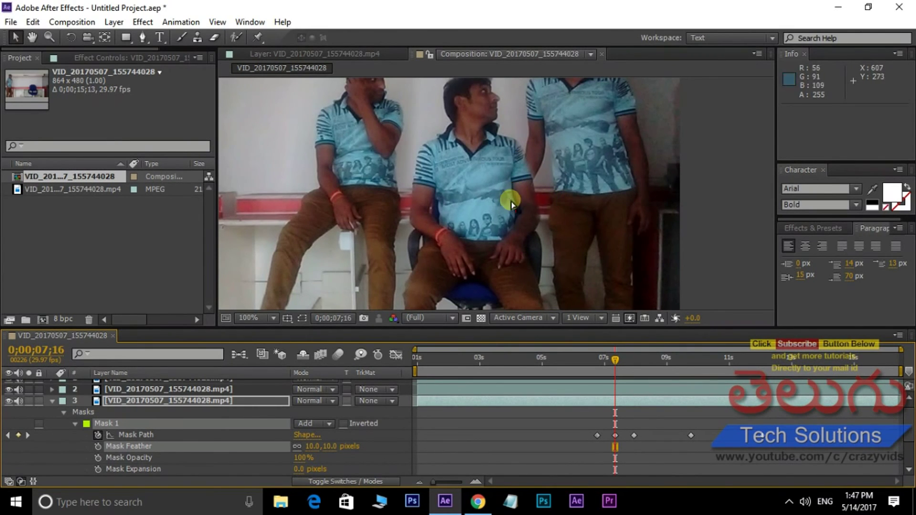
scroll(560, 216, down, 2)
drag(485, 210, 507, 209)
scroll(425, 176, up, 2)
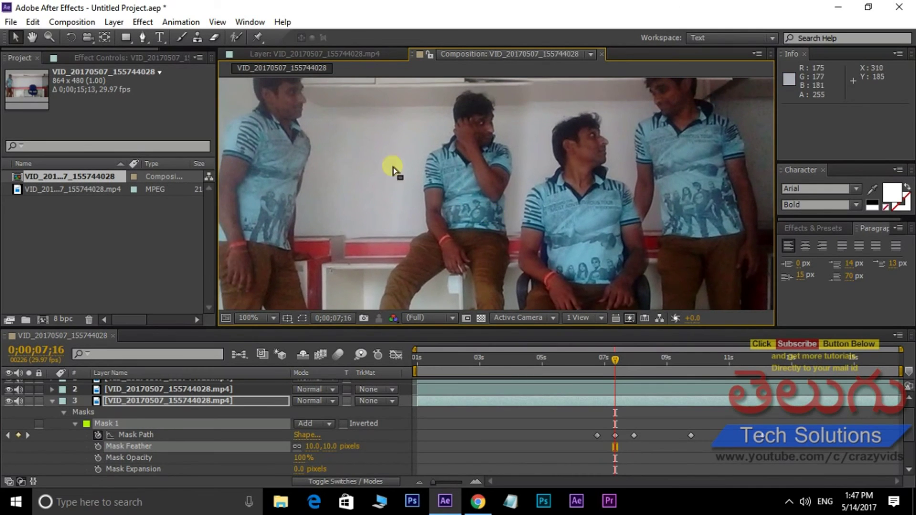
scroll(542, 194, down, 2)
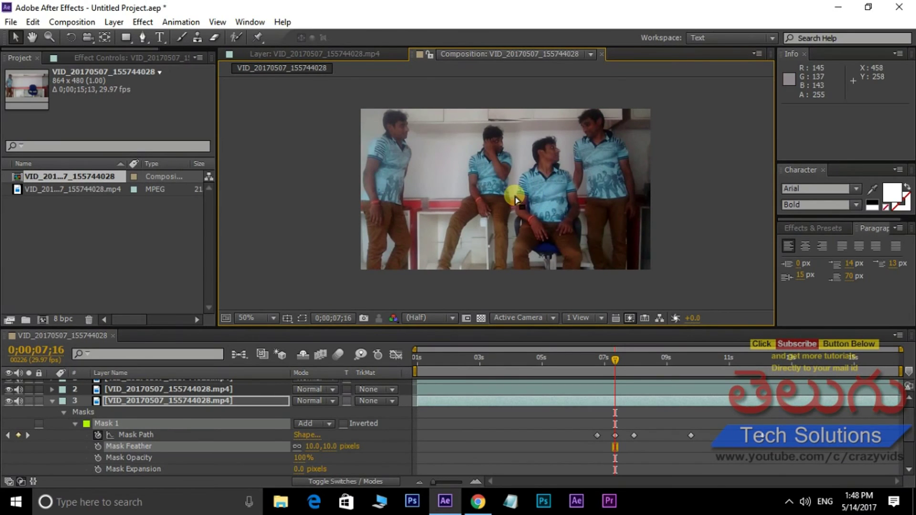
- Add Adjustment Layer 1 via New > Adjustment Layer above the five video layers and select it
click(52, 400)
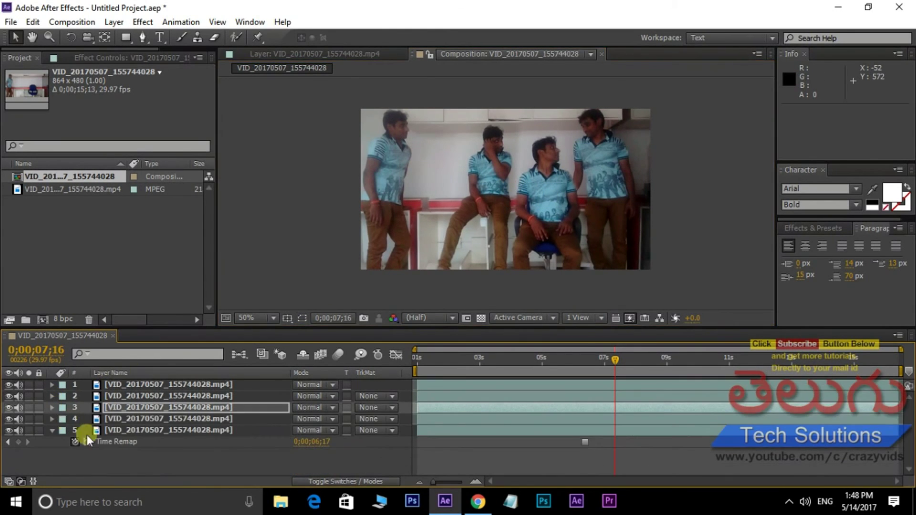
right_click(163, 465)
mouse_move(346, 327)
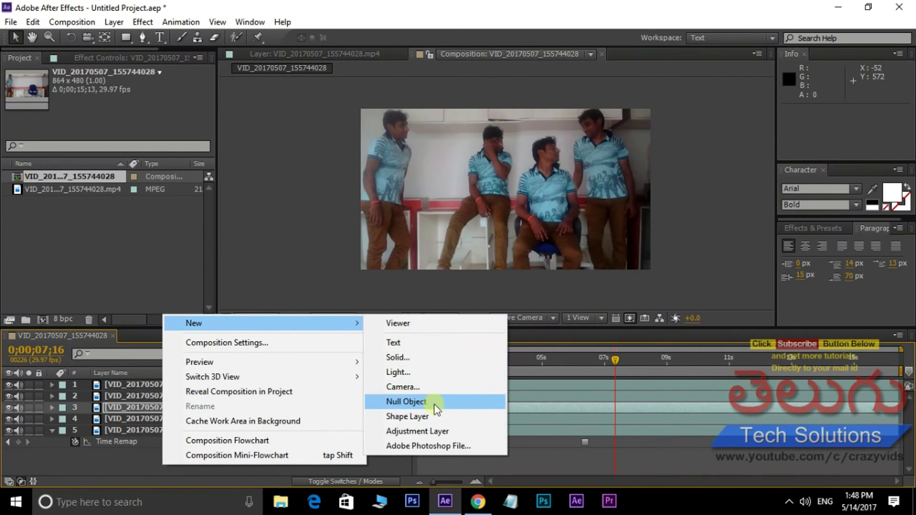
click(438, 434)
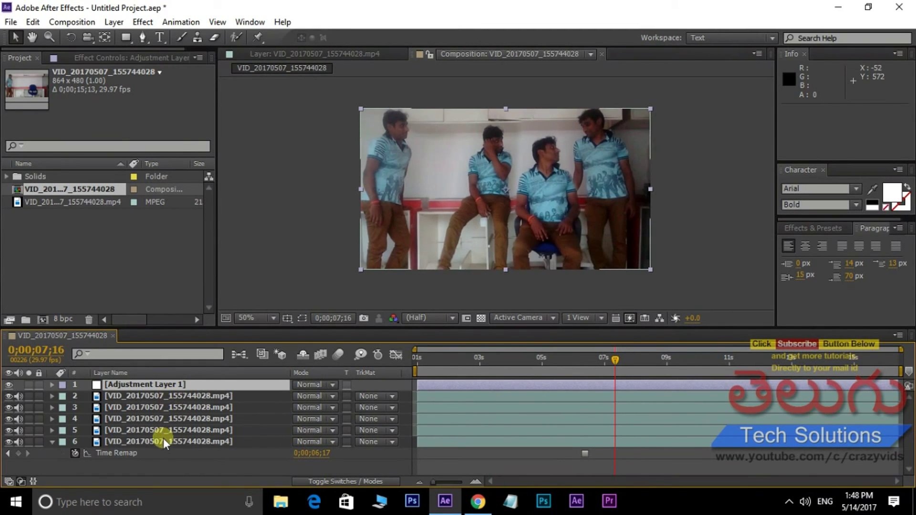
click(147, 382)
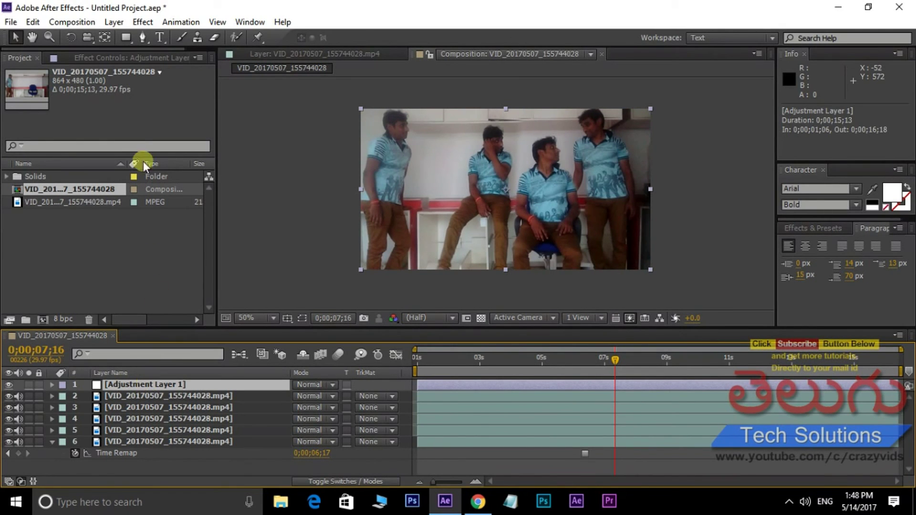
- Apply Auto Color, Auto Contrast and Auto Levels to Adjustment Layer 1
click(143, 22)
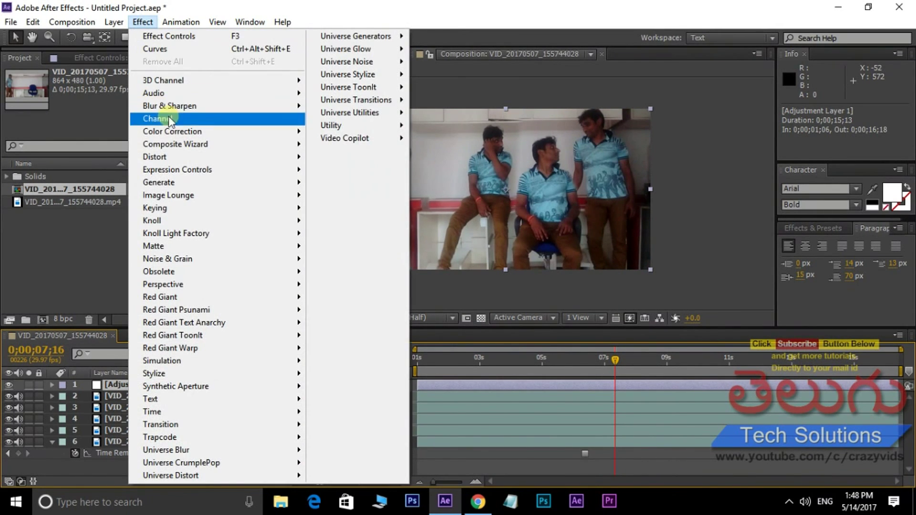
mouse_move(179, 133)
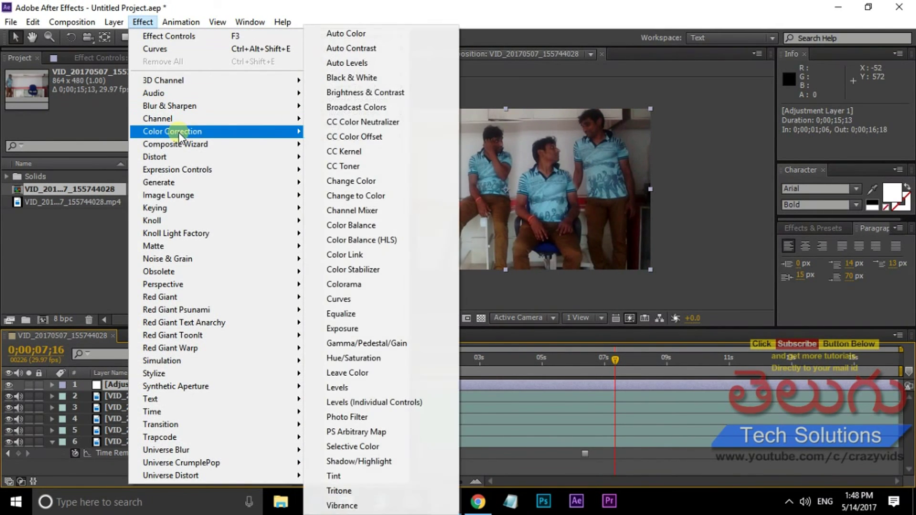
click(339, 35)
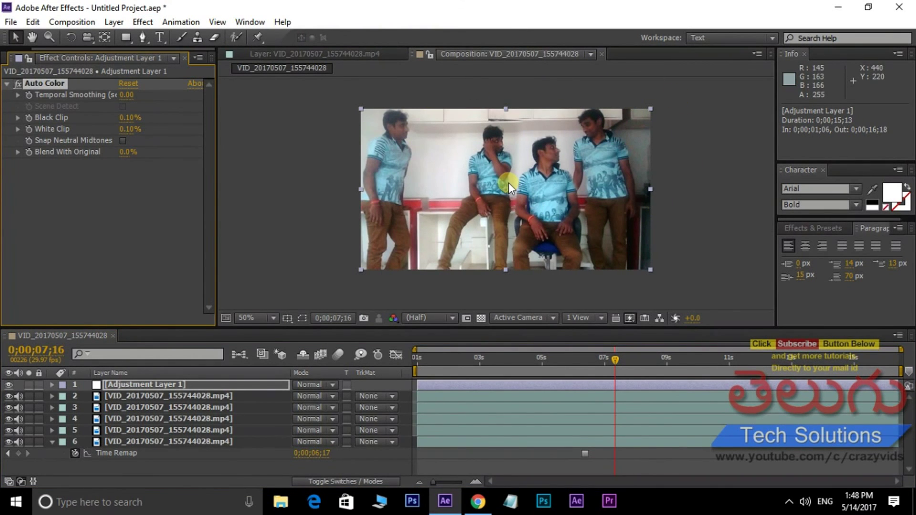
click(138, 22)
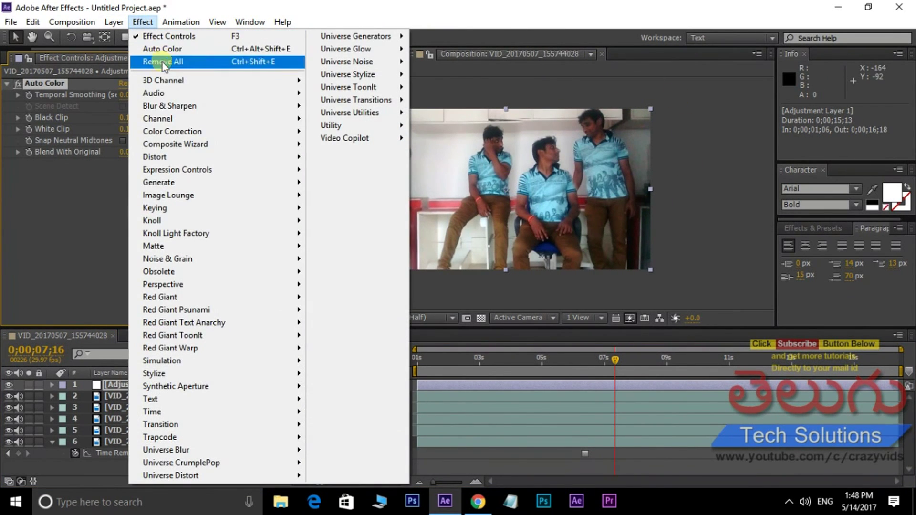
mouse_move(184, 135)
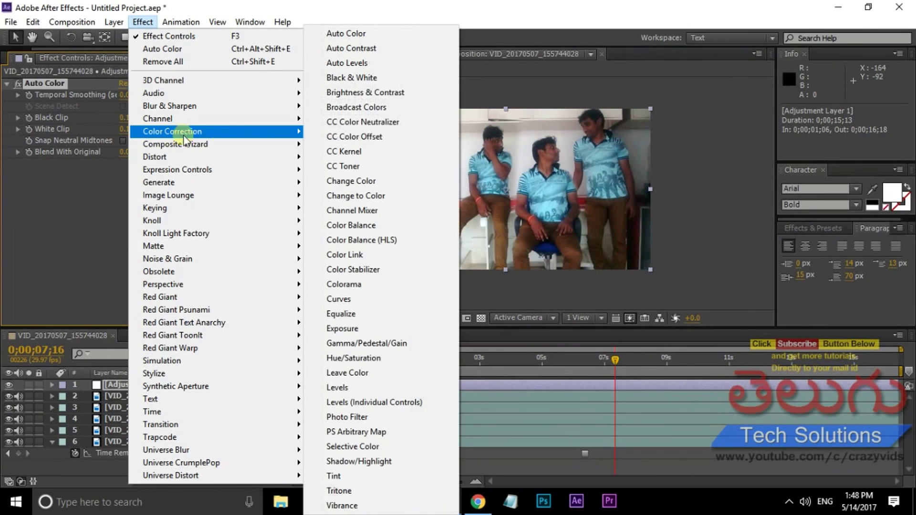
click(341, 50)
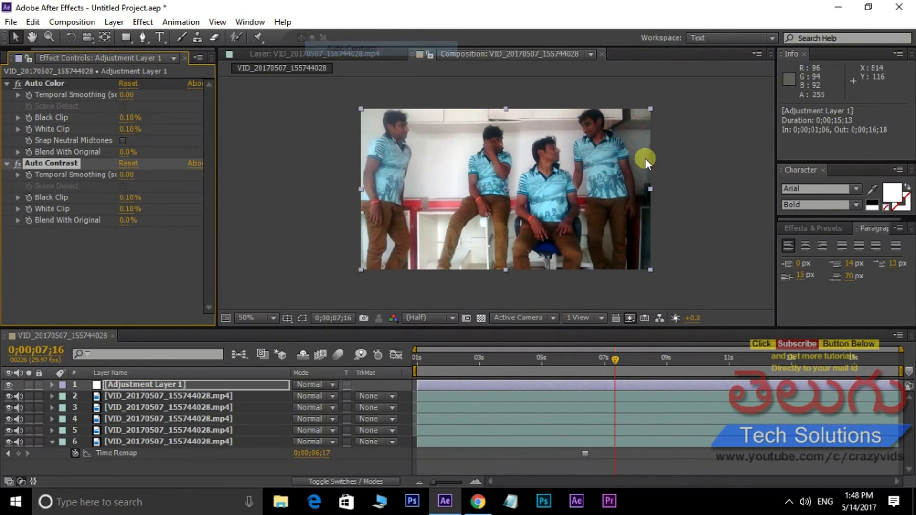
click(148, 23)
mouse_move(167, 136)
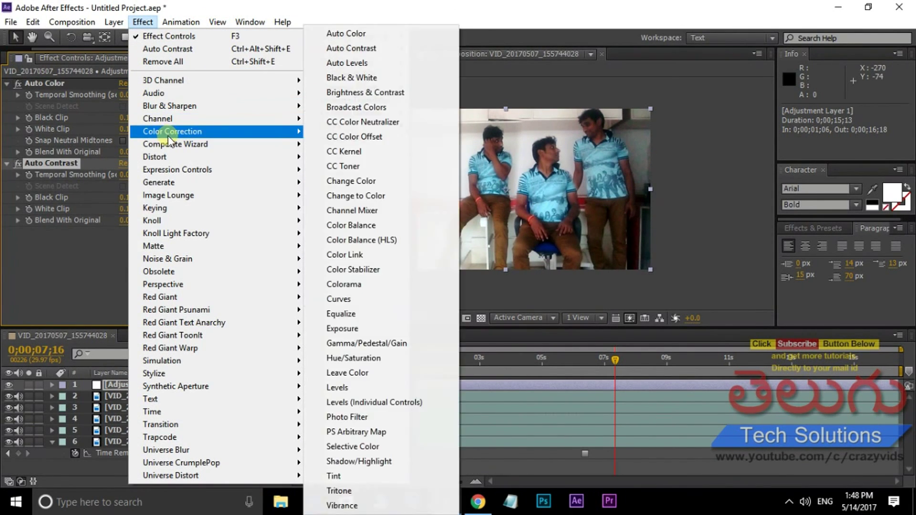
click(348, 63)
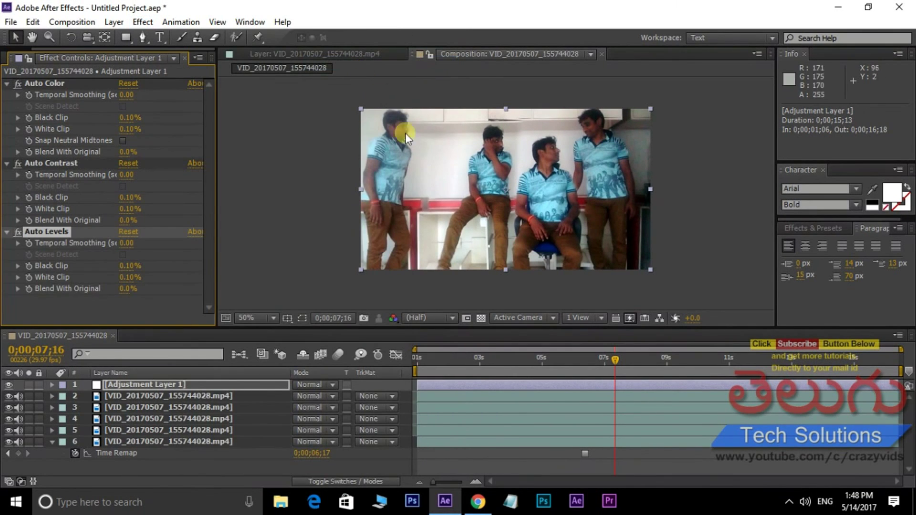
- Toggle the adjustment layer off and on to compare, then add a Curves effect
click(152, 380)
click(8, 385)
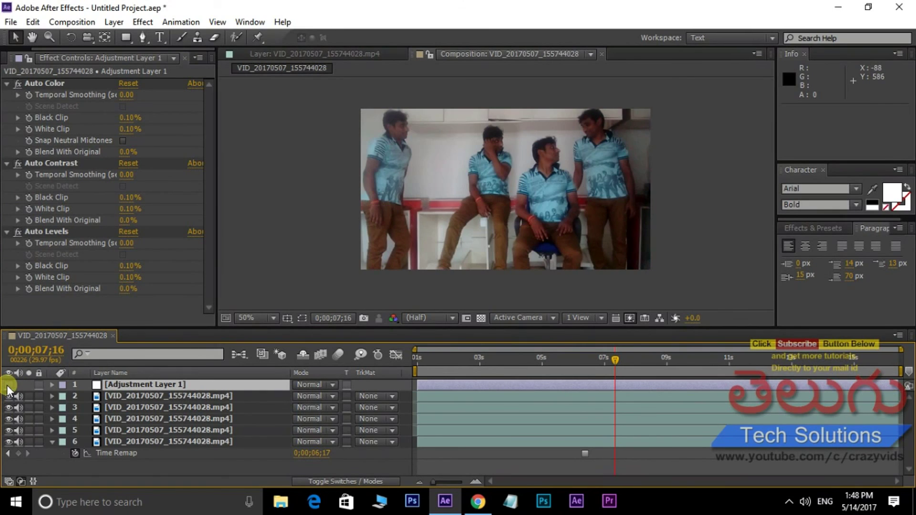
click(8, 385)
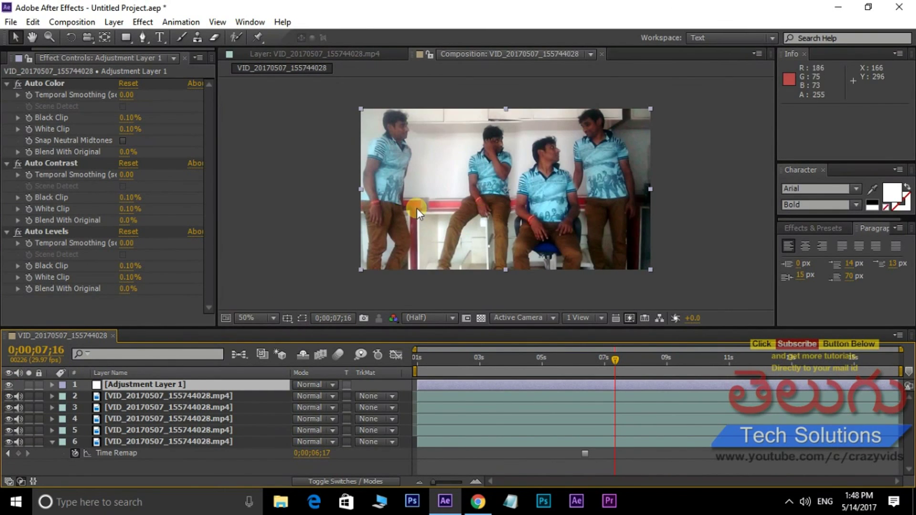
click(575, 143)
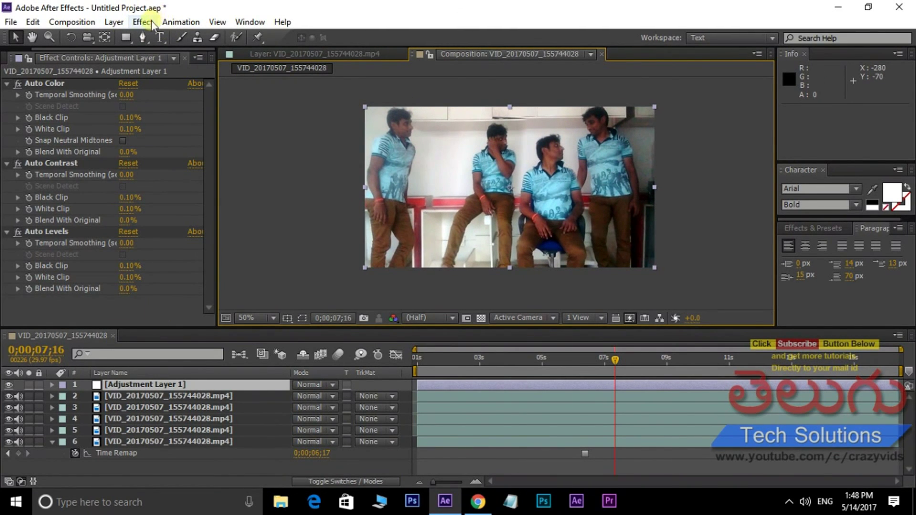
click(151, 21)
mouse_move(264, 139)
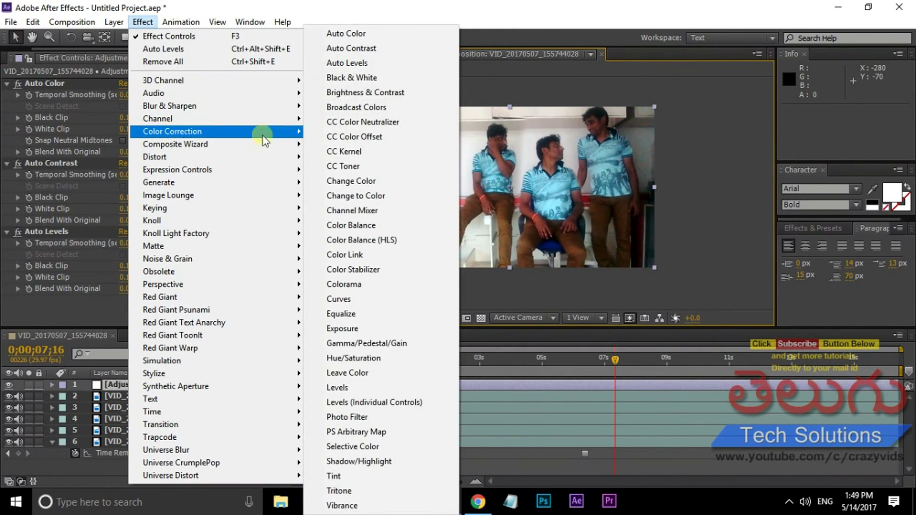
click(346, 299)
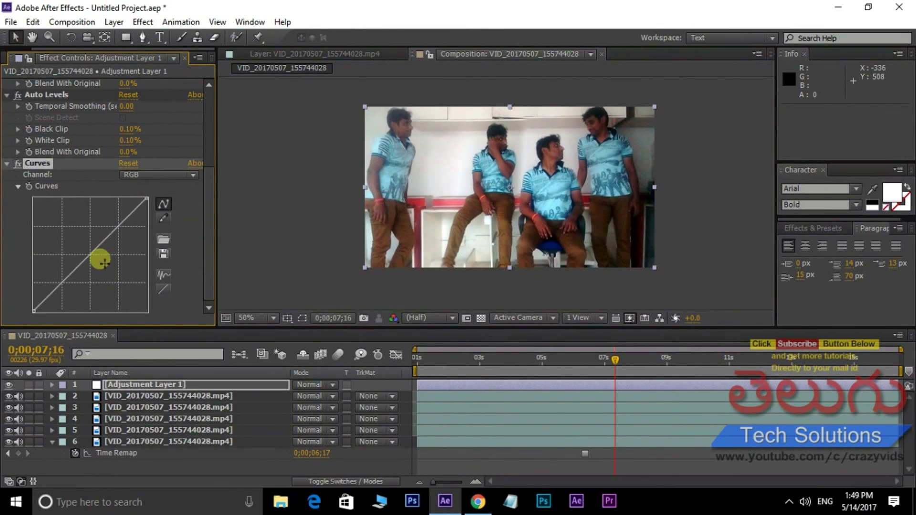
- Bow the RGB curve upward in Curves to brighten the composite's midtones
mouse_move(89, 256)
mouse_down()
mouse_move(86, 244)
mouse_move(110, 268)
mouse_move(76, 227)
mouse_move(106, 258)
mouse_move(94, 246)
mouse_up()
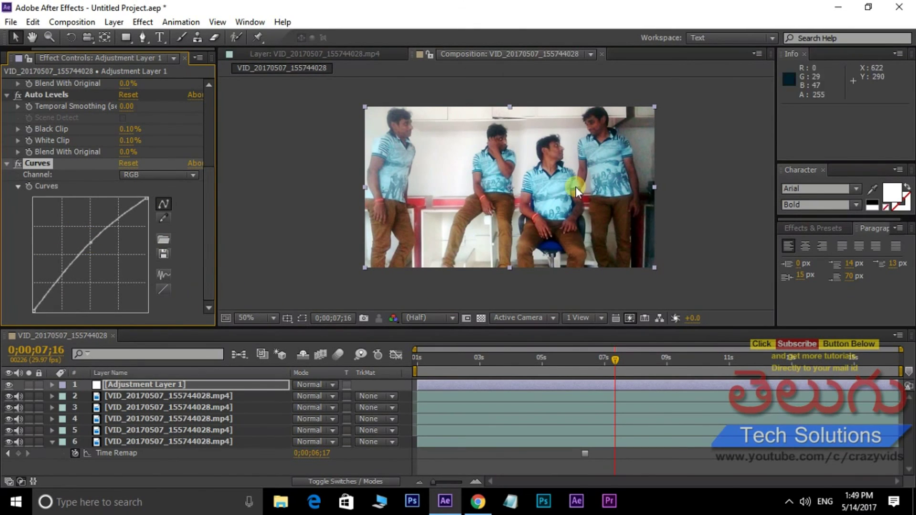
click(533, 154)
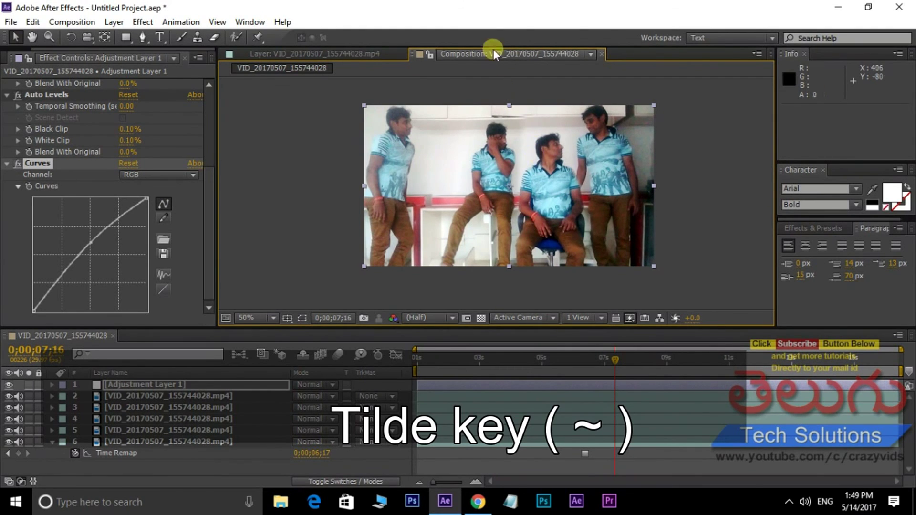
- Maximize the Composition panel at 100% full resolution and play the clone composite from the first frame
key(grave)
key(period)
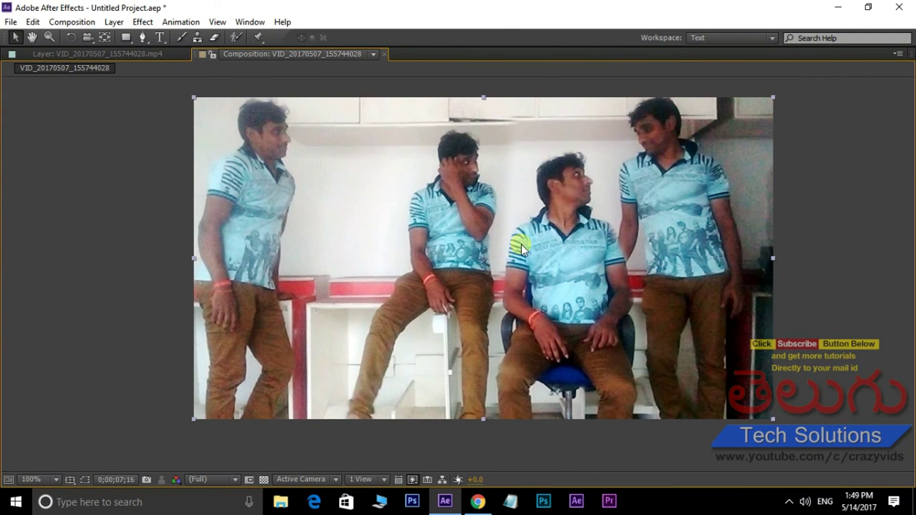
key(space)
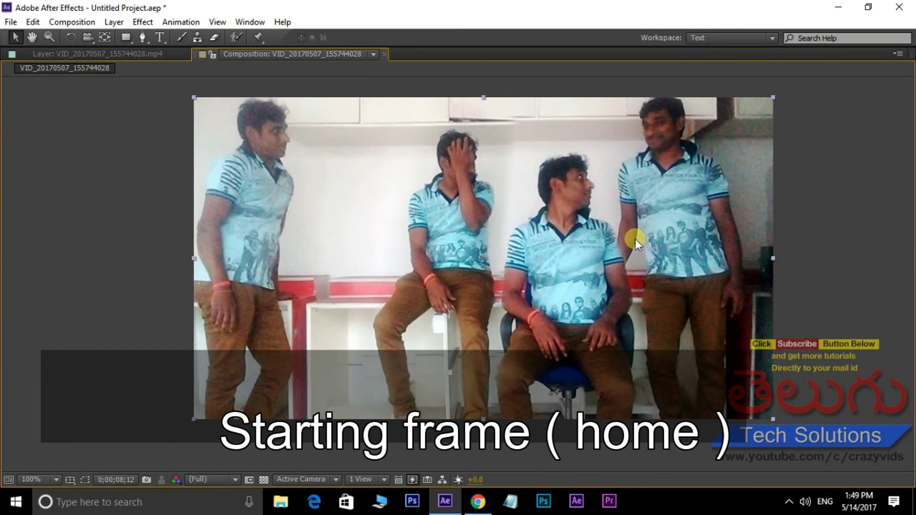
key(Home)
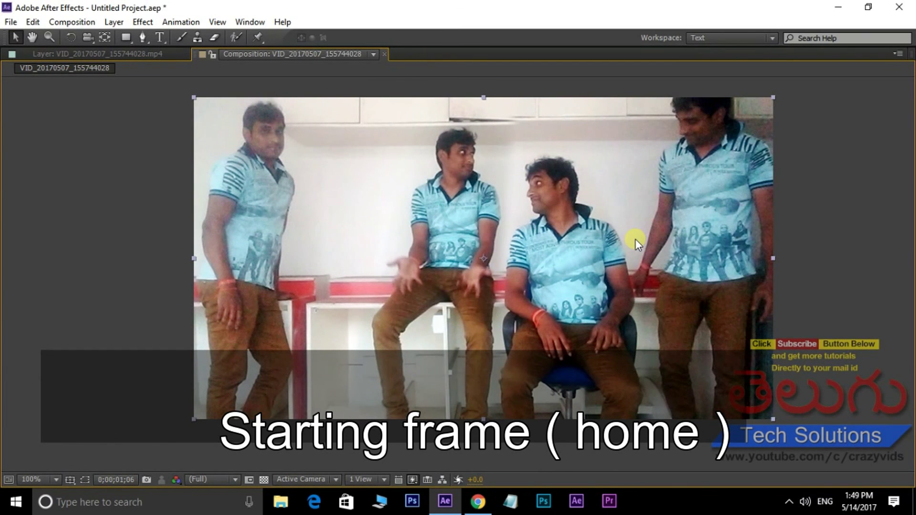
key(space)
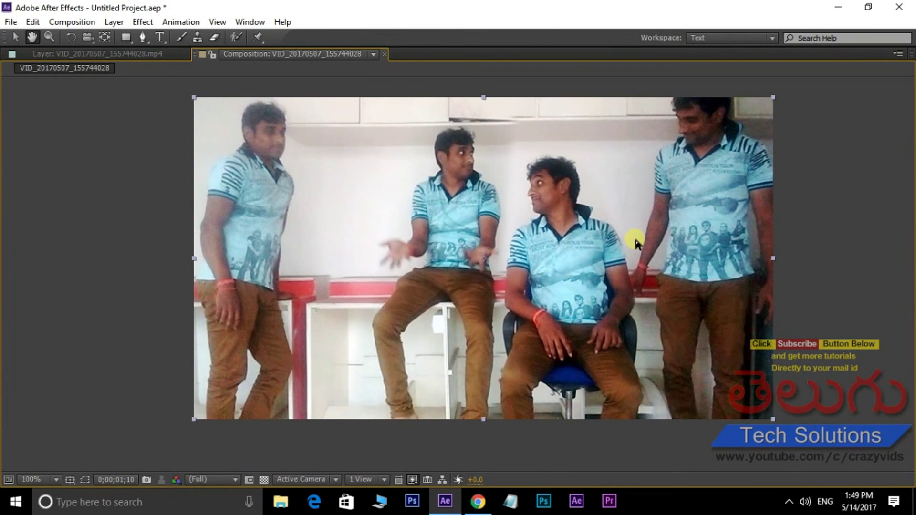